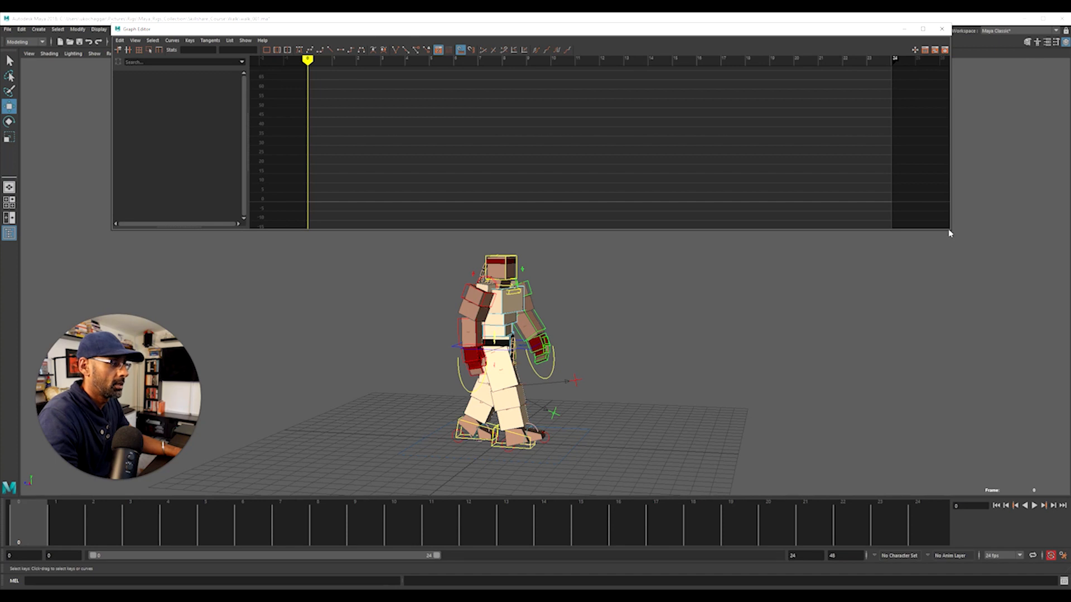
Step: Widen the Graph Editor window slightly and set up a side view of the character
left_click_drag(957, 236, 959, 236)
left_click_drag(884, 306, 726, 304, "alt")
left_click_drag(703, 348, 689, 356, "alt")
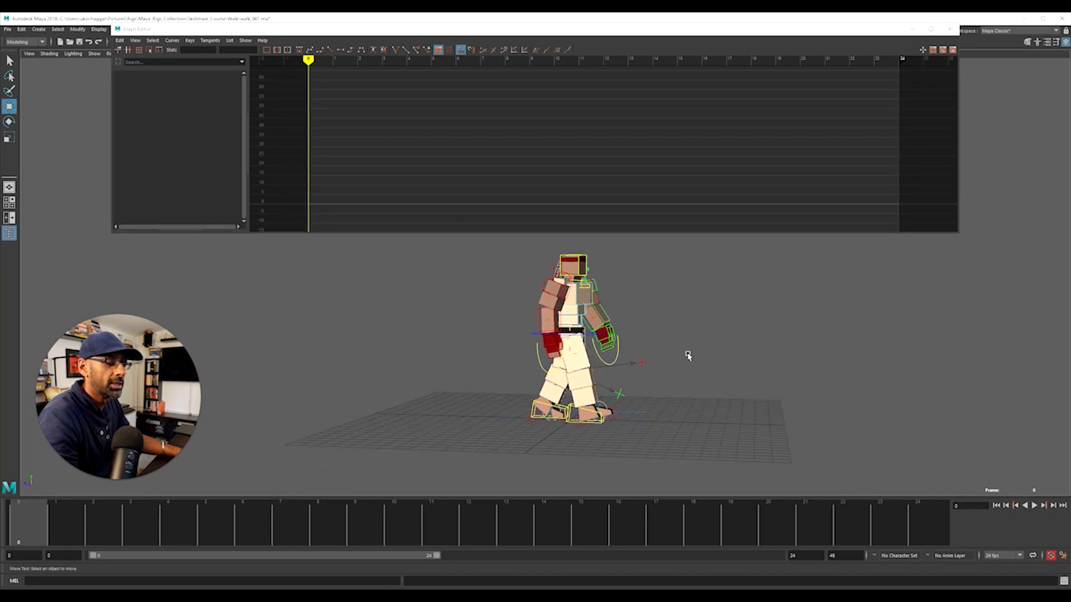
left_click(533, 409)
left_click_drag(495, 390, 629, 440)
key("f")
left_click_drag(347, 77, 894, 230)
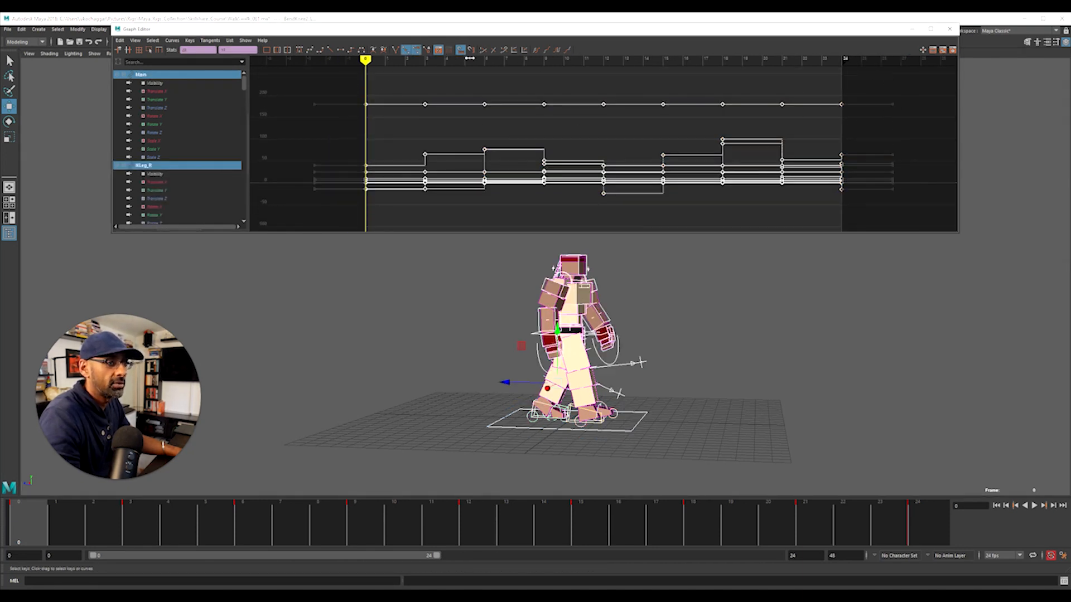
left_click(341, 51)
left_click(490, 131)
left_click_drag(126, 518, 17, 538)
left_click(682, 358)
Step: Select the character's body controls together with both knee pole vector controls and convert their stepped curves to spline tangents
left_click_drag(504, 332, 499, 314, "alt")
left_click_drag(473, 269, 663, 412)
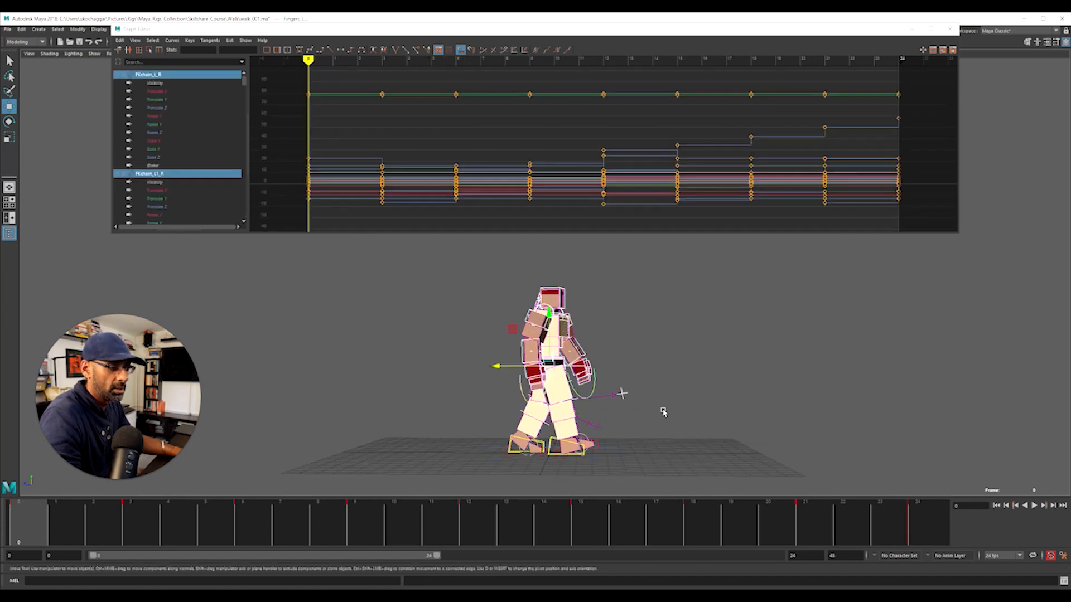
left_click(600, 427)
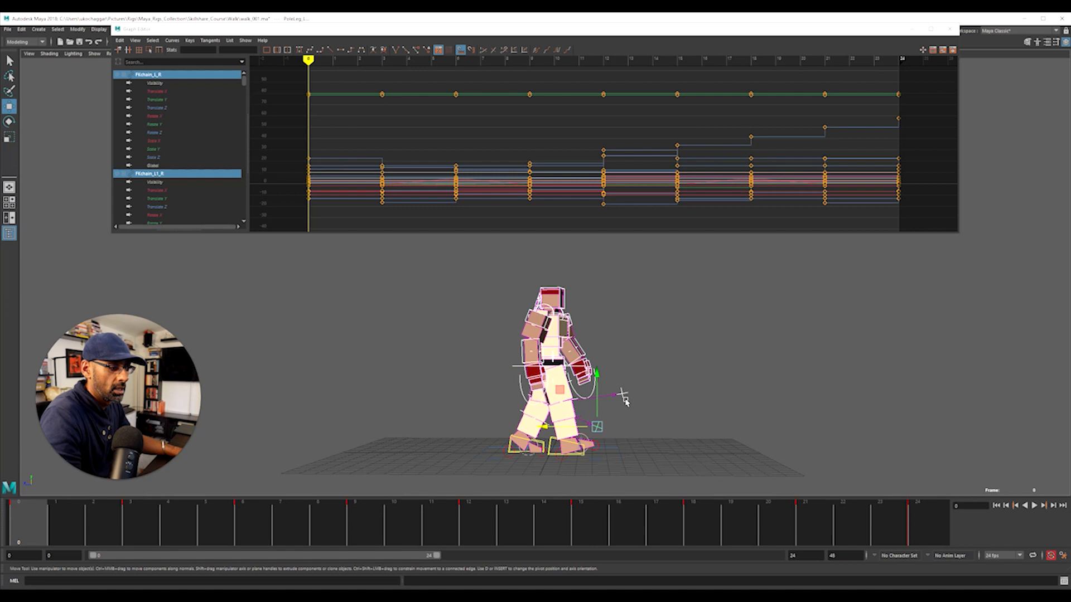
left_click(626, 394)
scroll(634, 145, "down", 3)
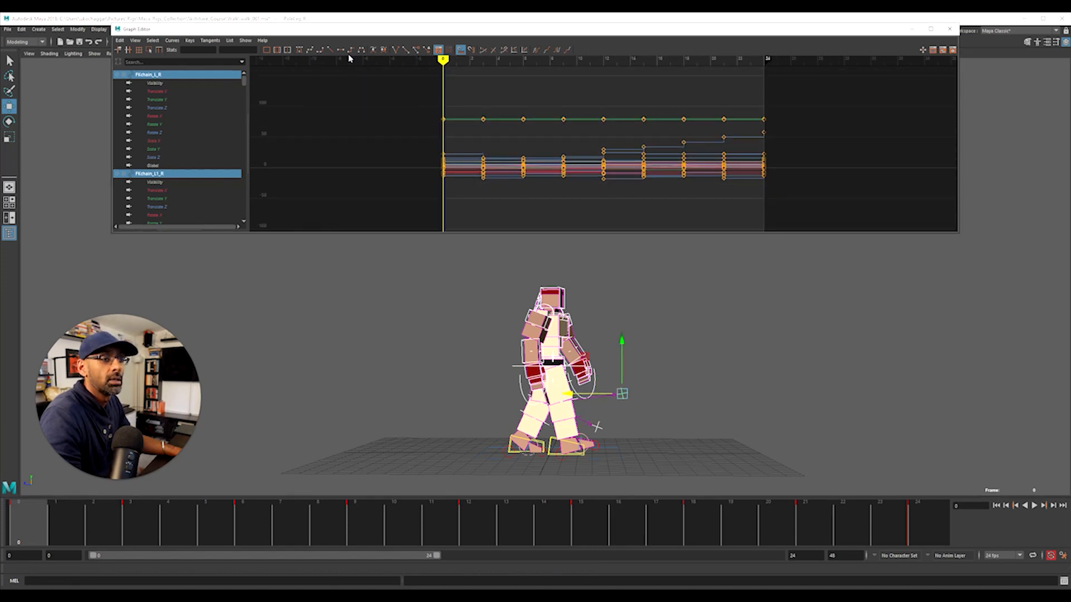
left_click(310, 50)
key("f")
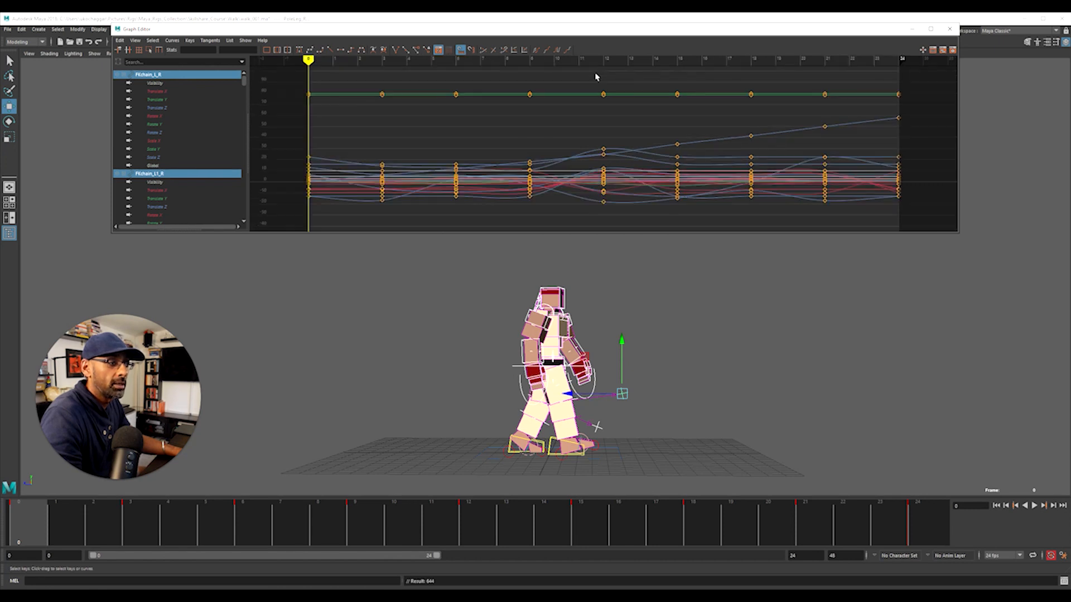
Step: Play back the splined walk from side and front views, then stop and return to frame 0
left_click(728, 337)
key("alt+v")
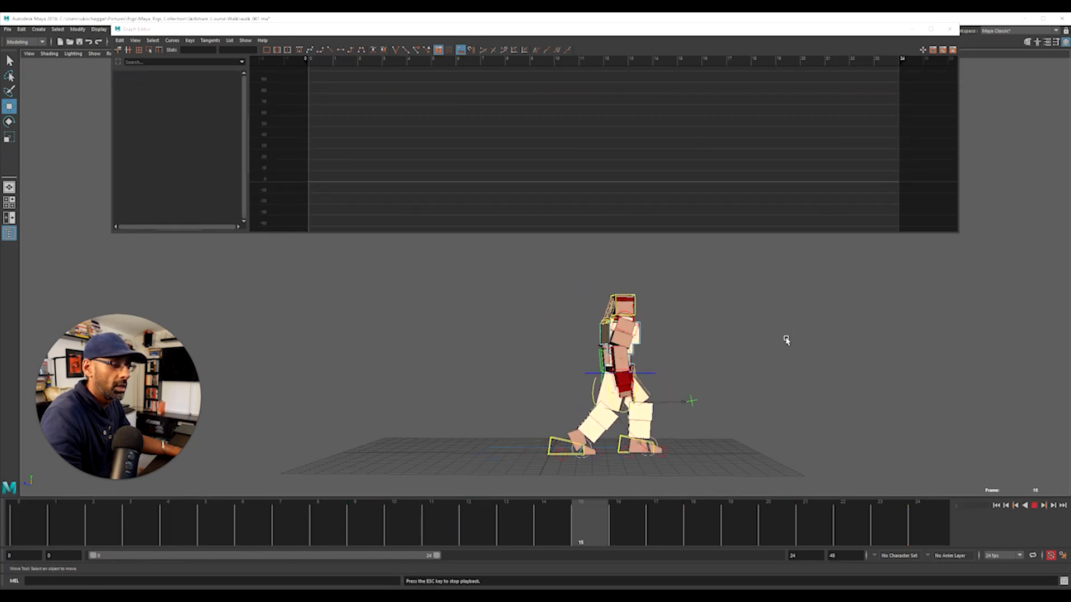
left_click_drag(765, 352, 662, 372, "alt")
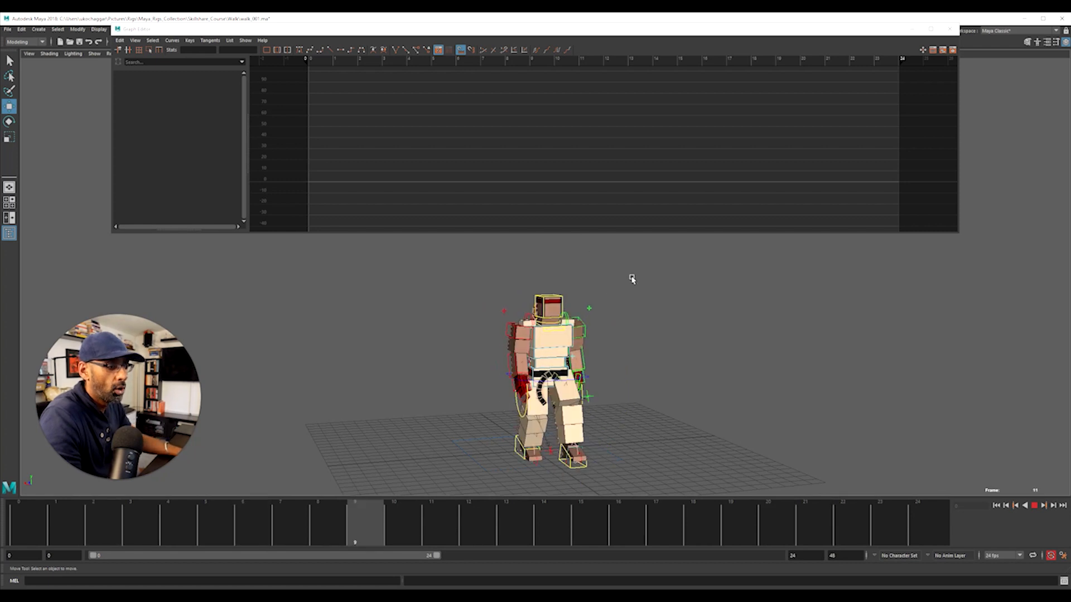
key("Escape")
key("alt+shift+v")
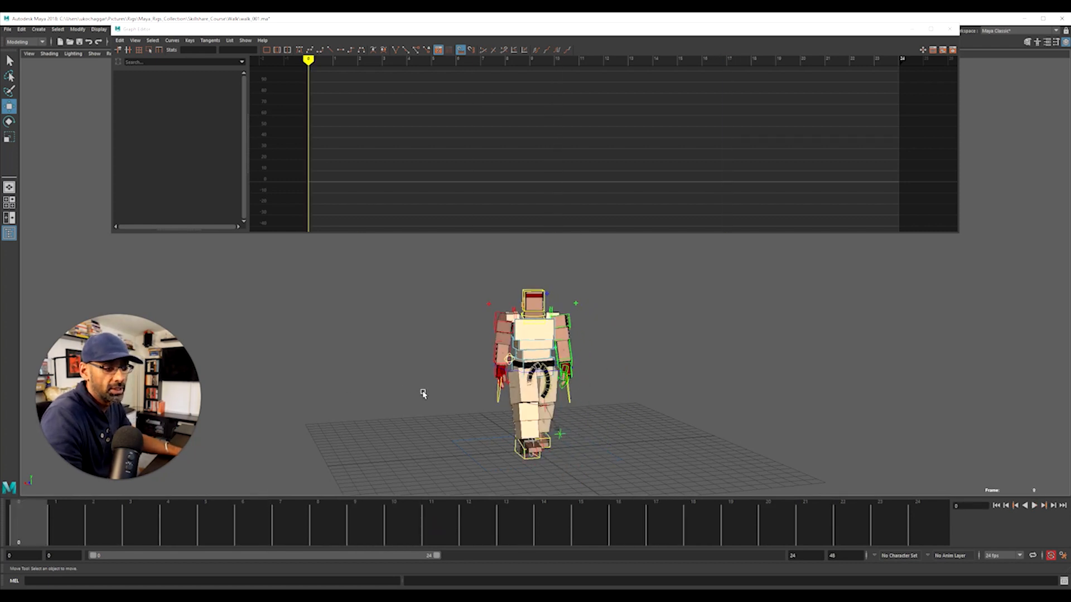
Step: Delete all in-between keys on the root control's Translate Z curve, keeping only the keys at frames 0 and 24
left_click_drag(423, 392, 669, 372, "alt")
middle_click_drag(625, 449, 626, 371, "alt")
right_click_drag(628, 376, 638, 396, "alt")
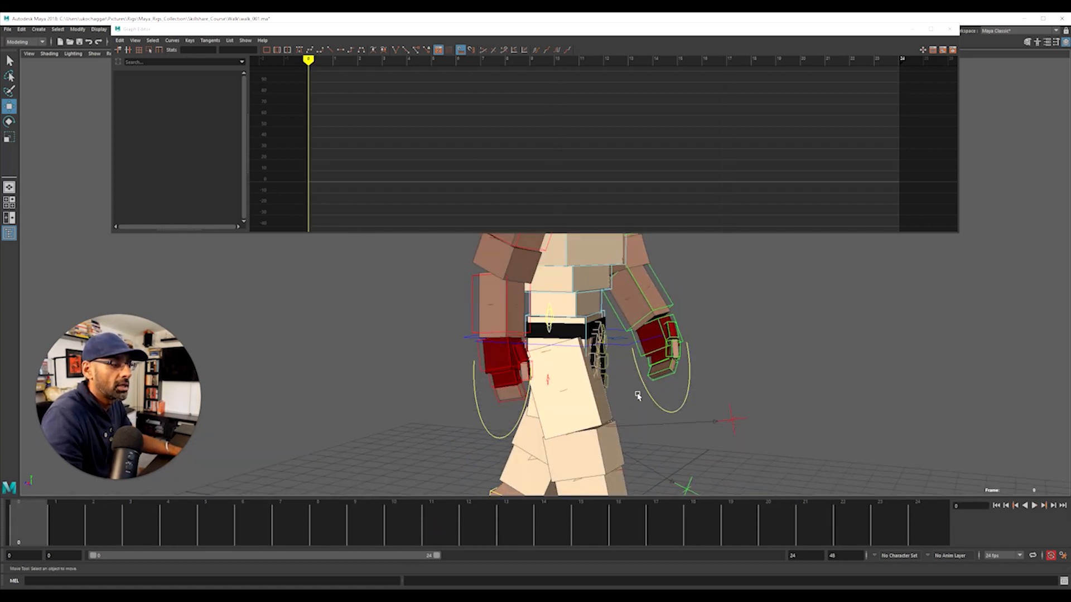
left_click(623, 348)
key("f")
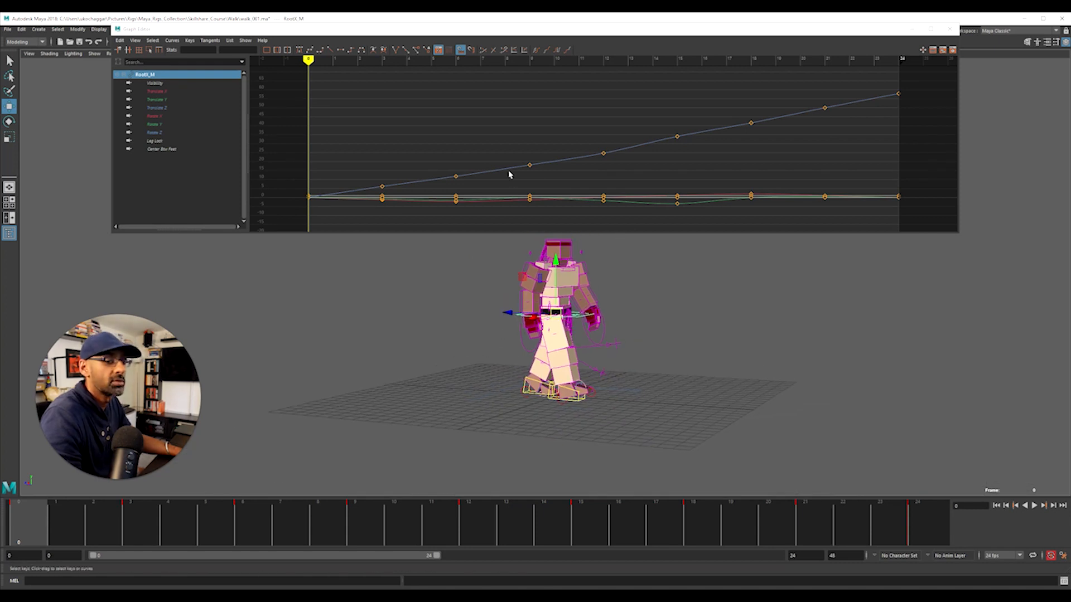
left_click(172, 108)
key("f")
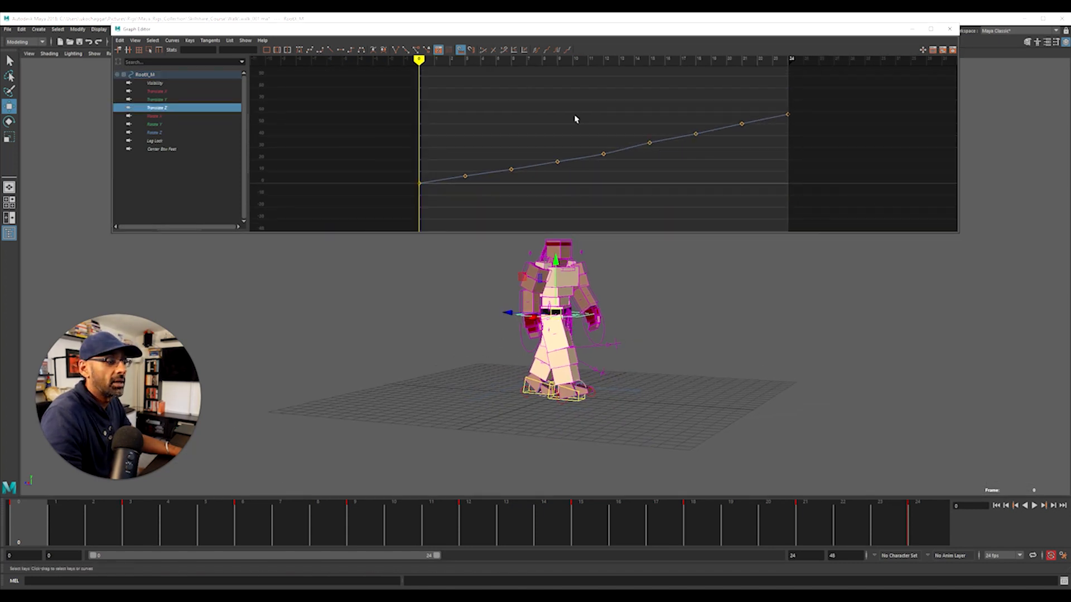
left_click_drag(451, 92, 772, 217)
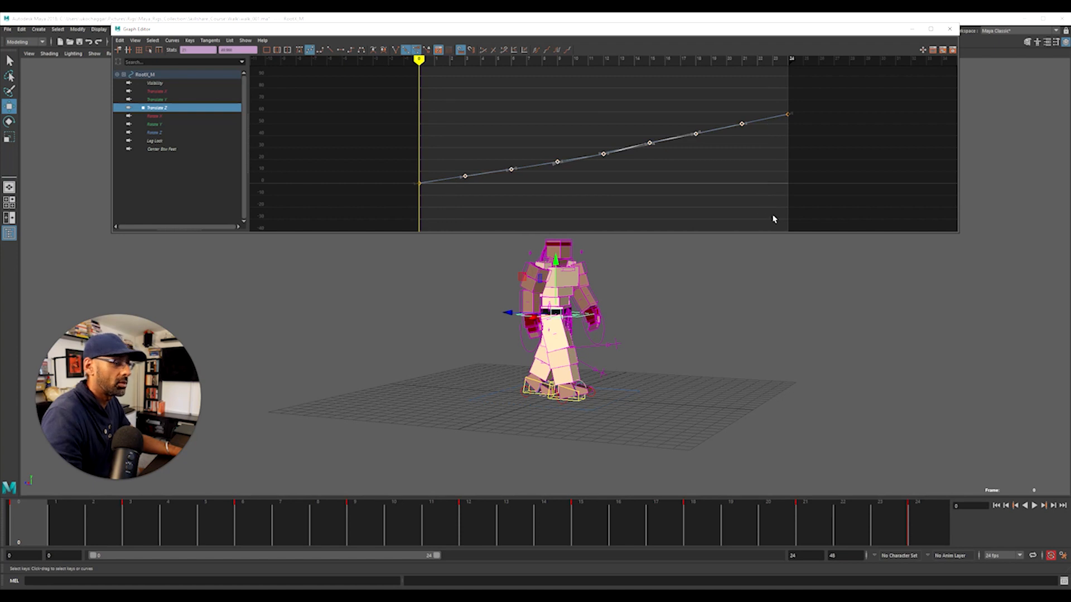
key("Delete")
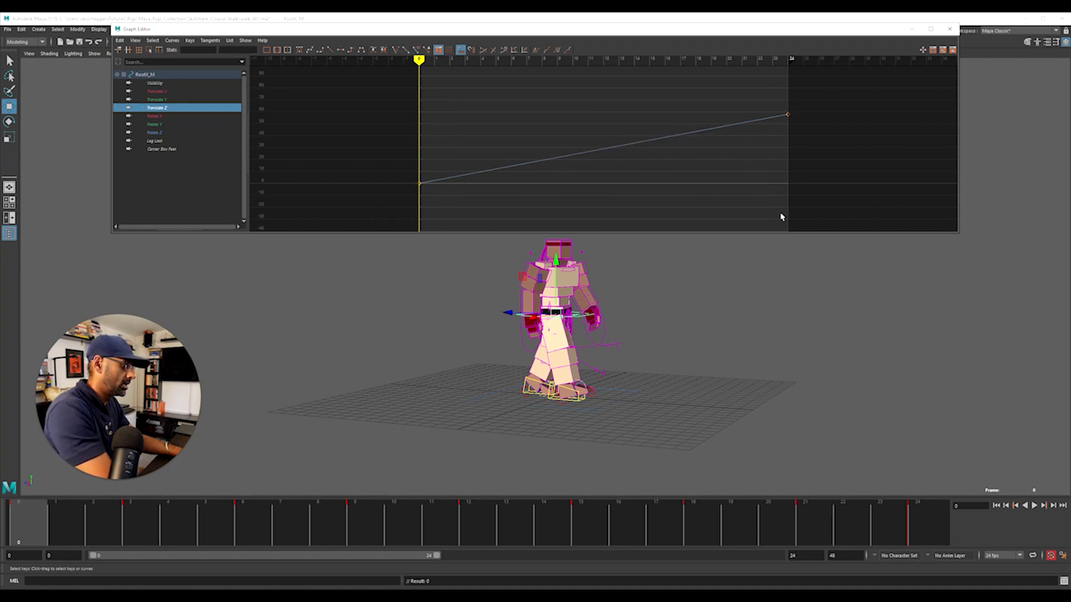
Step: Set the two remaining Translate Z keys of the root control to linear tangents
left_click(331, 50)
left_click_drag(371, 100, 803, 173)
left_click_drag(361, 90, 878, 220)
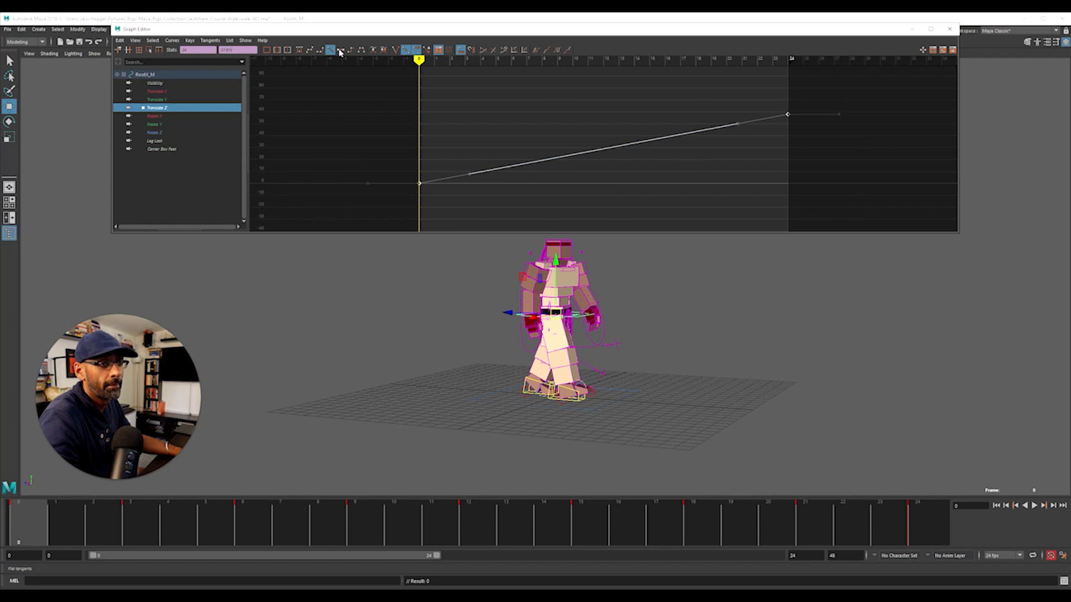
Step: Try flat tangents on the root's Translate Z keys, play back the walk, and return the keys to linear tangents
left_click(340, 50)
key("alt+v")
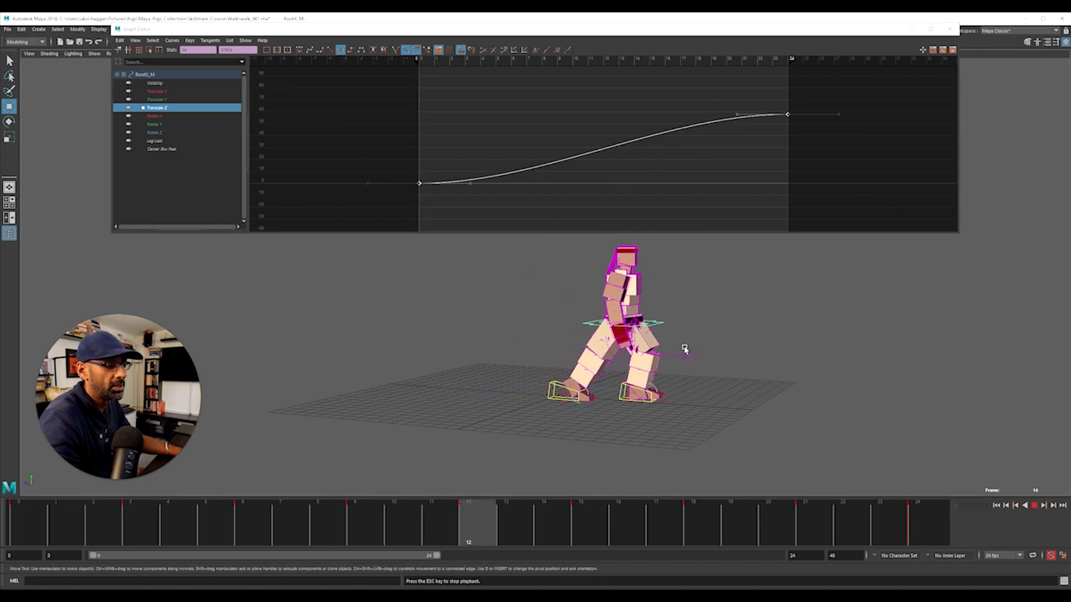
key("alt+v")
key("alt+shift+v")
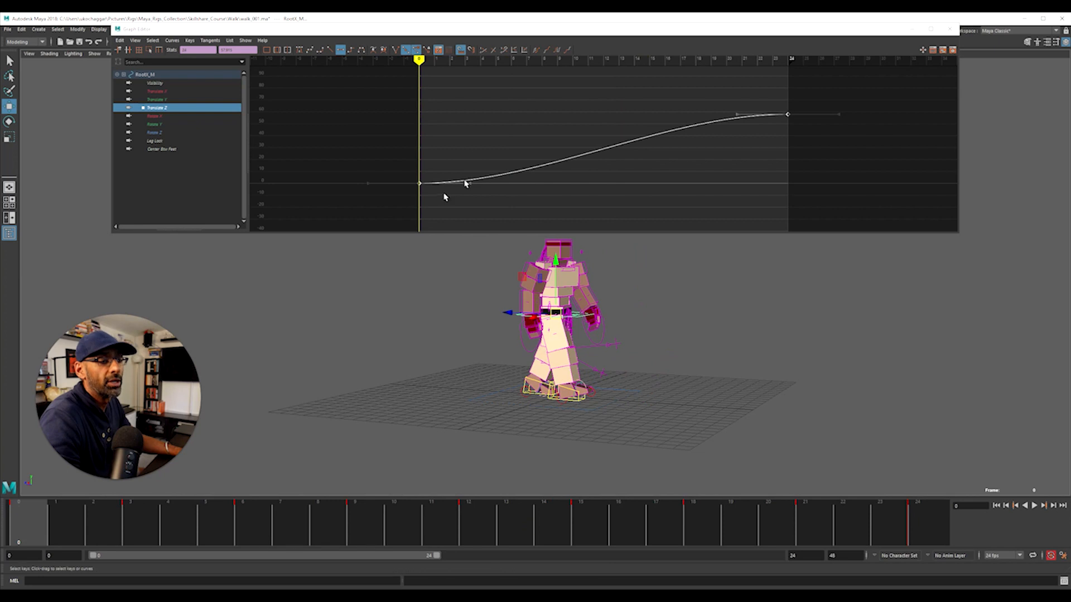
left_click(328, 51)
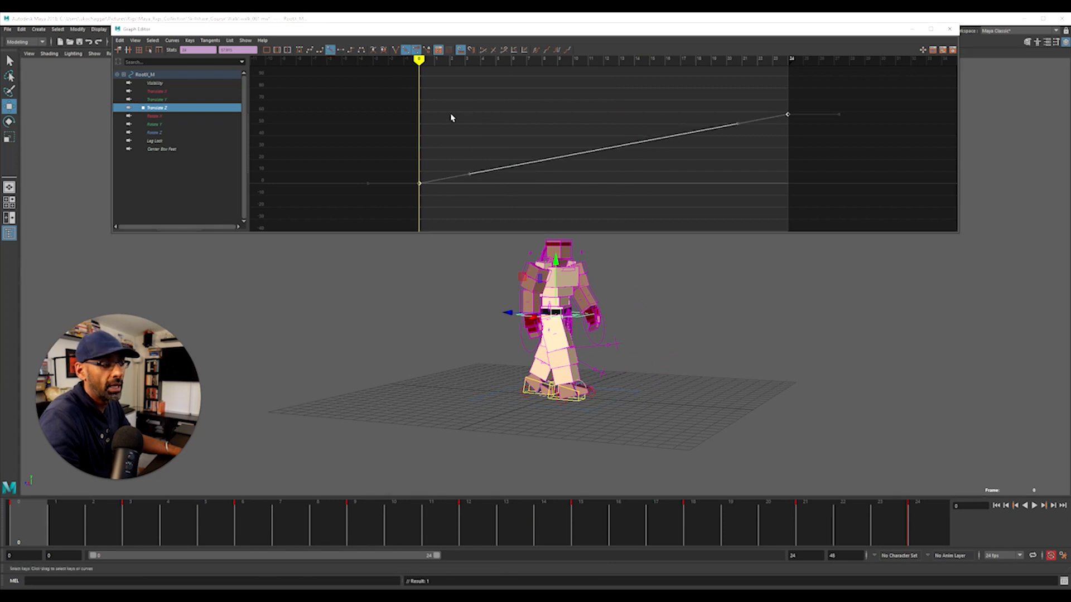
Step: Examine the root's Translate Y curve against the up-and-down body motion by scrubbing the timeline and playing the walk
left_click(454, 115)
left_click(169, 100)
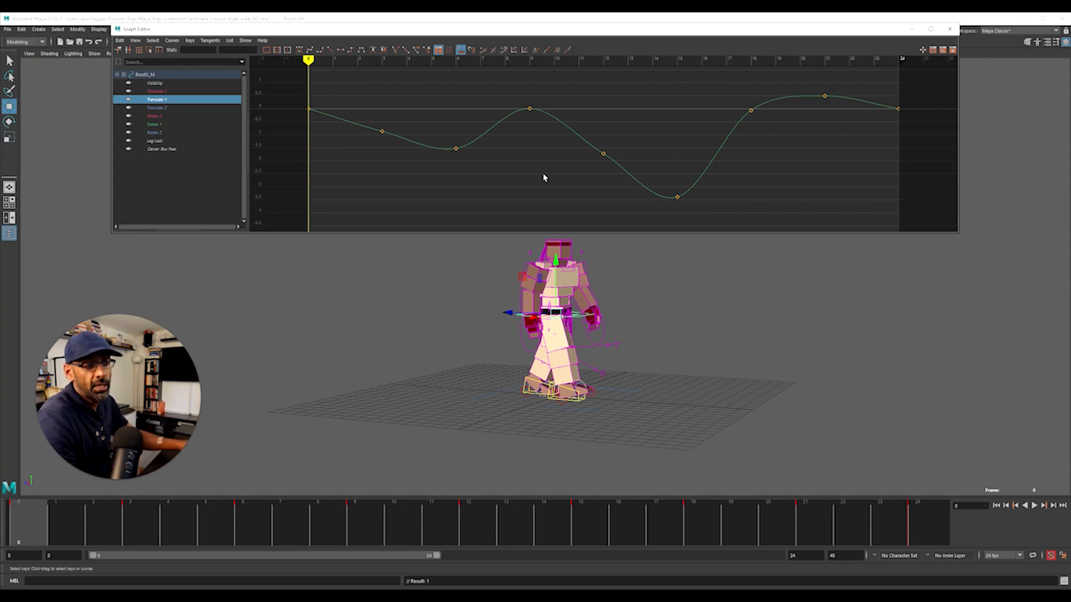
left_click(128, 523)
key("alt+v")
left_click_drag(154, 521, 590, 505)
left_click(708, 319)
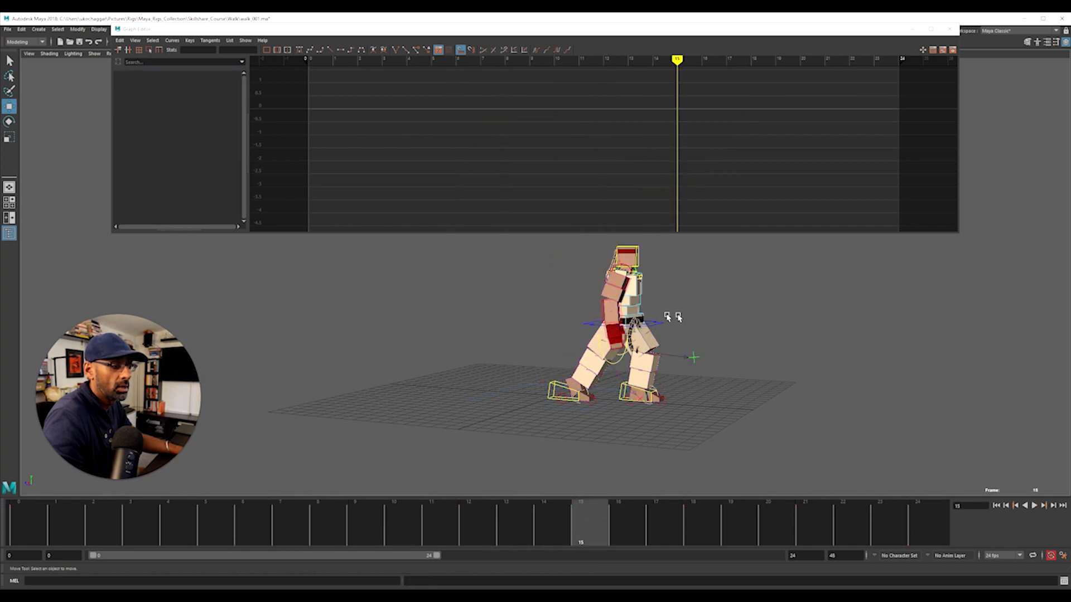
left_click_drag(673, 316, 685, 315, "alt")
key("alt+v")
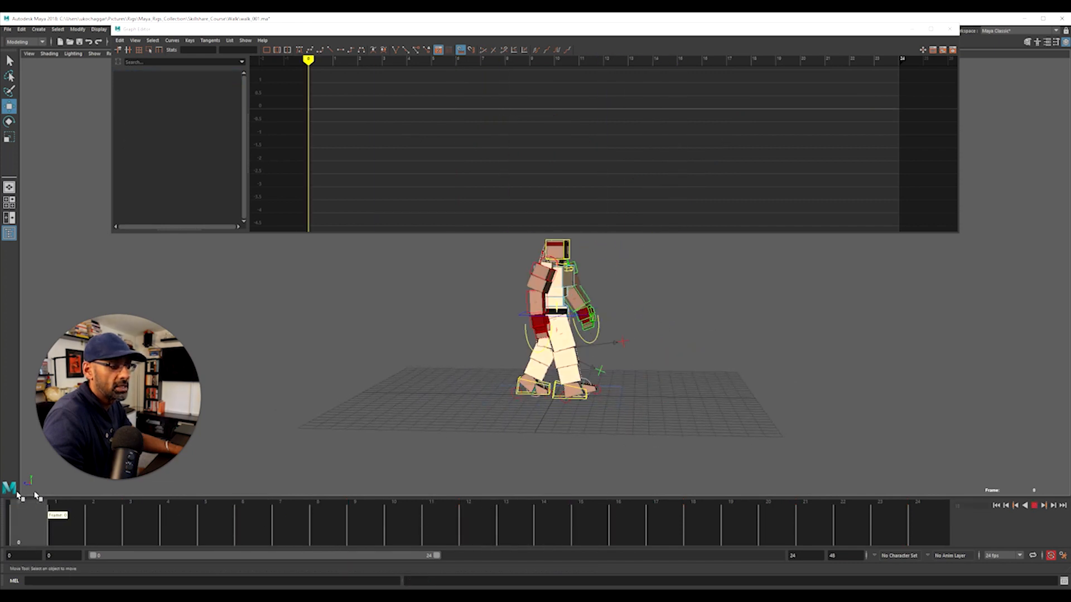
left_click(997, 505)
Step: Thin the root control's Translate X curve, keeping only the keys at frames 0, 6, 18 and 24
right_click_drag(647, 444, 748, 426, "alt")
middle_click_drag(667, 375, 638, 333, "alt")
left_click(477, 284)
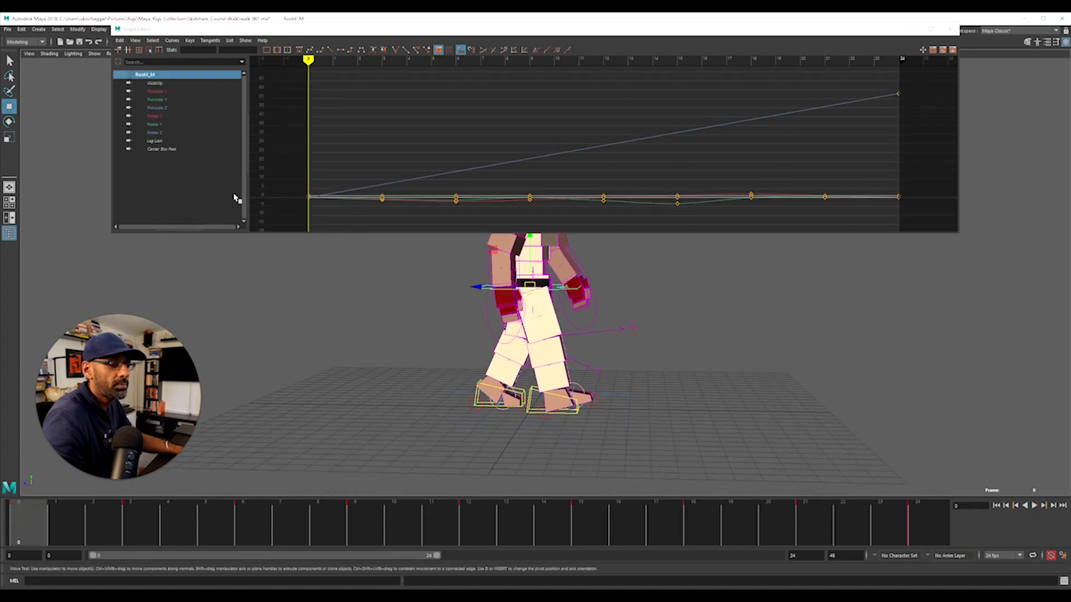
left_click(180, 92)
key("f")
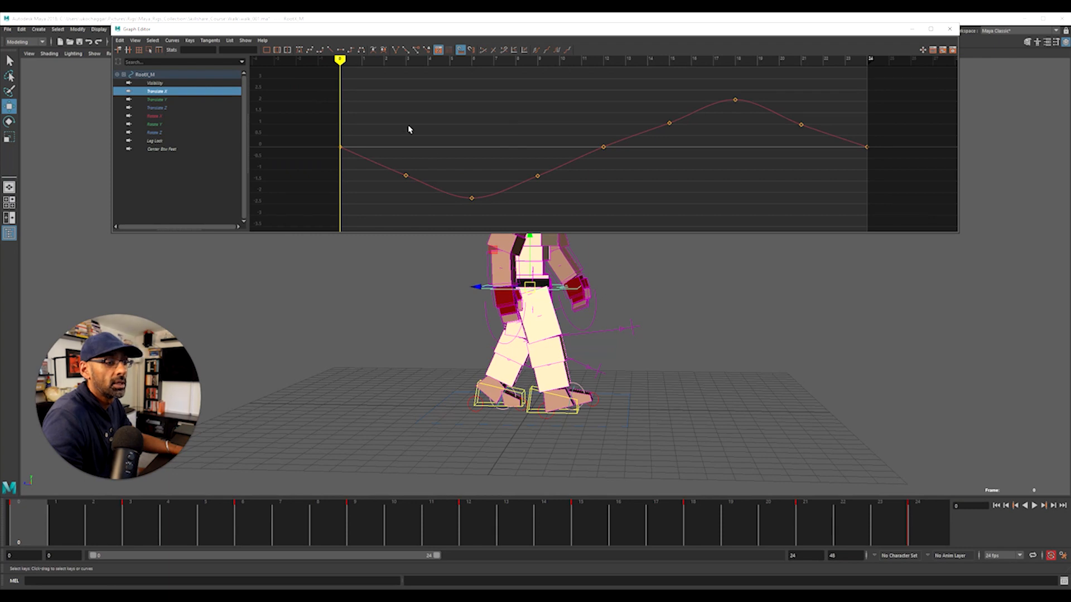
left_click_drag(497, 79, 708, 204)
key("Delete")
left_click_drag(772, 125, 846, 159)
left_click(799, 91)
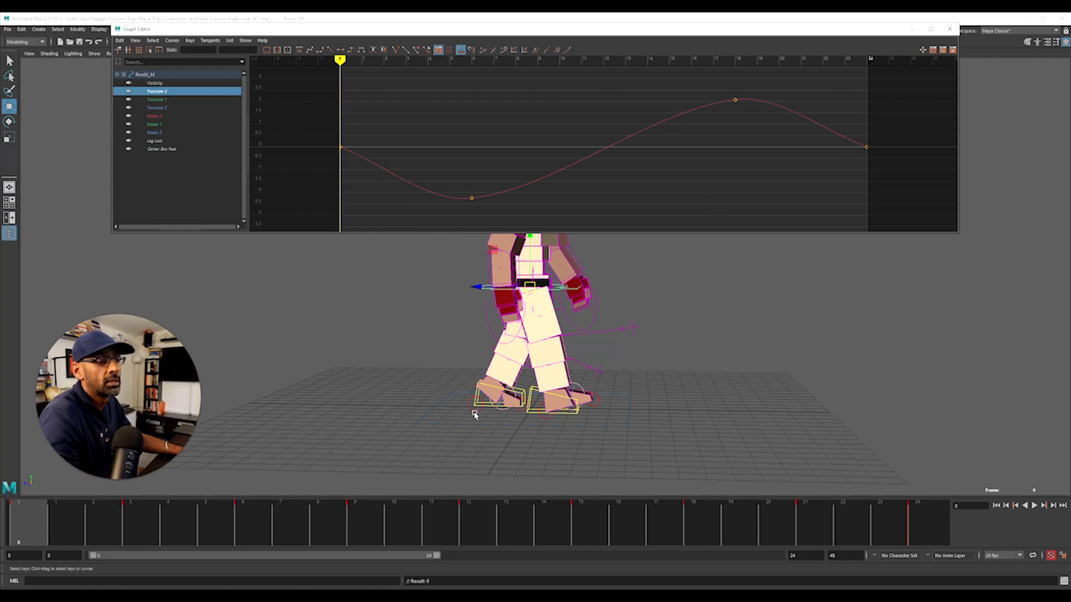
Step: Flatten the tangents of the Translate X keys at frames 6 and 18 and scrub the timeline to check the motion
left_click(735, 100)
left_click_drag(472, 189, 491, 207)
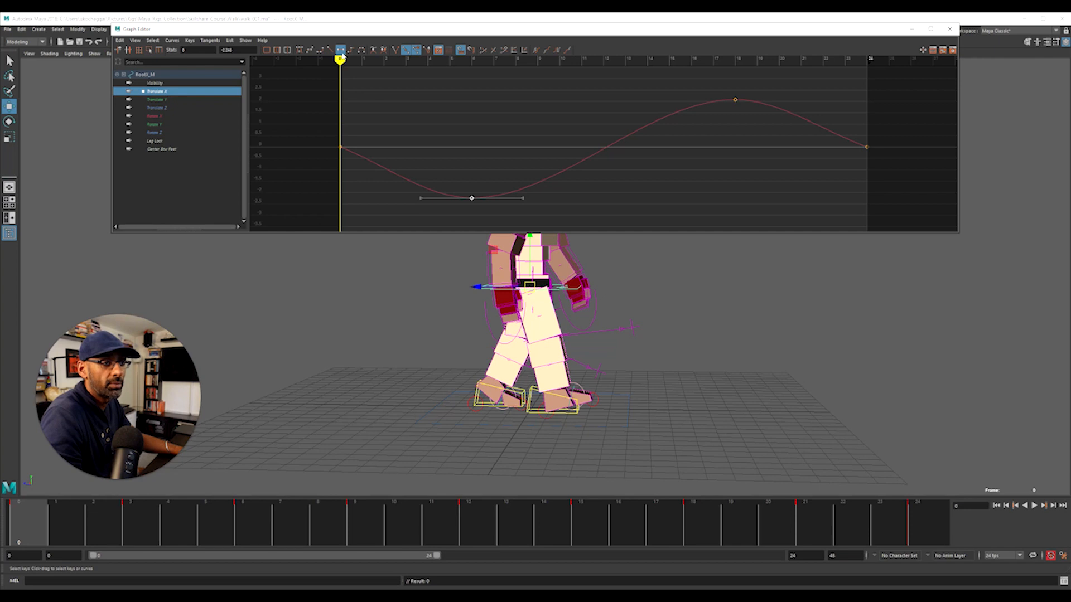
left_click(195, 526)
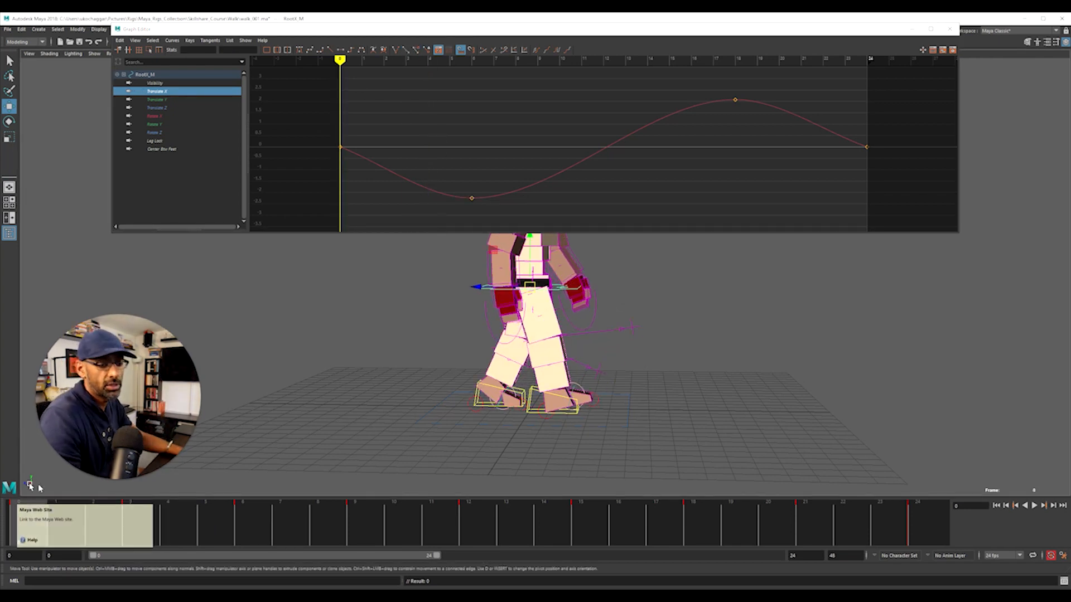
left_click(267, 531)
left_click_drag(266, 531, 33, 505)
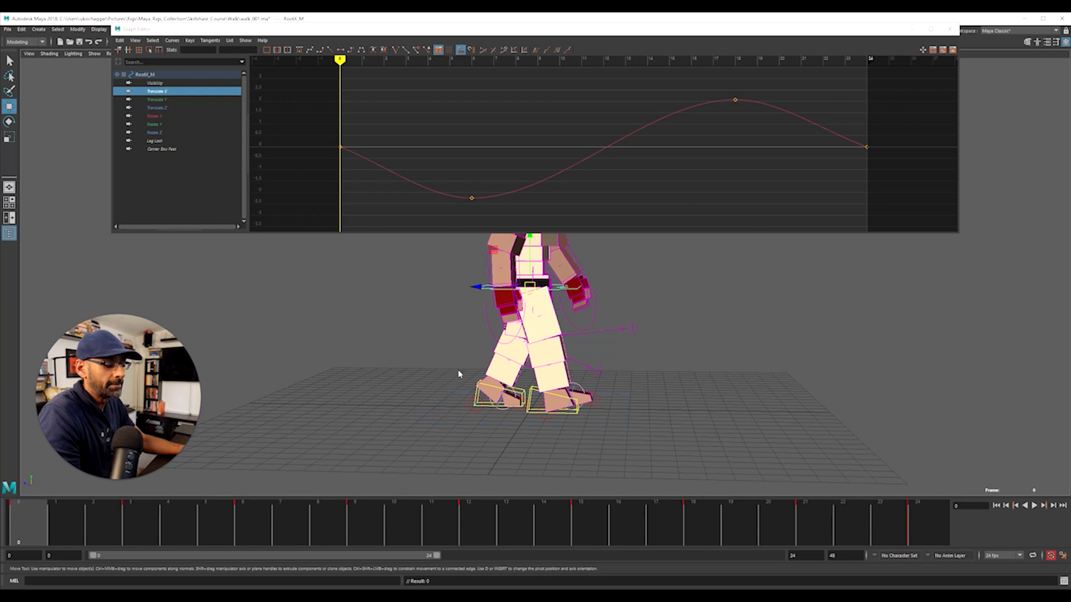
left_click_drag(114, 523, 19, 519)
Step: Play back the walk from the front to review the root's side-to-side sway
scroll(511, 445, "down", 2)
key("alt+v")
left_click_drag(512, 444, 574, 394, "alt")
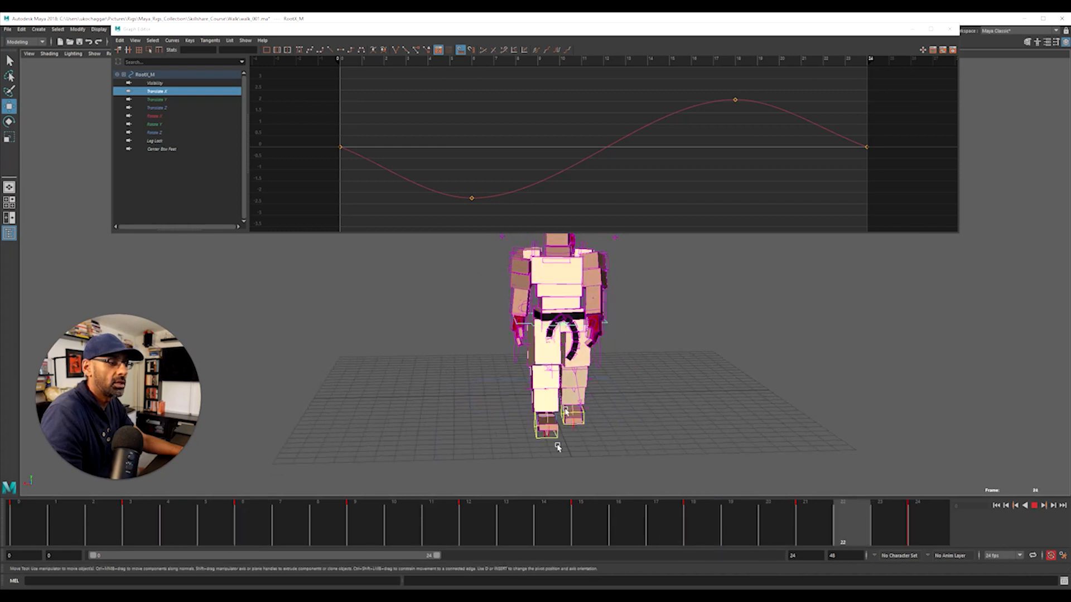
key("alt+v")
scroll(409, 424, "up", 2)
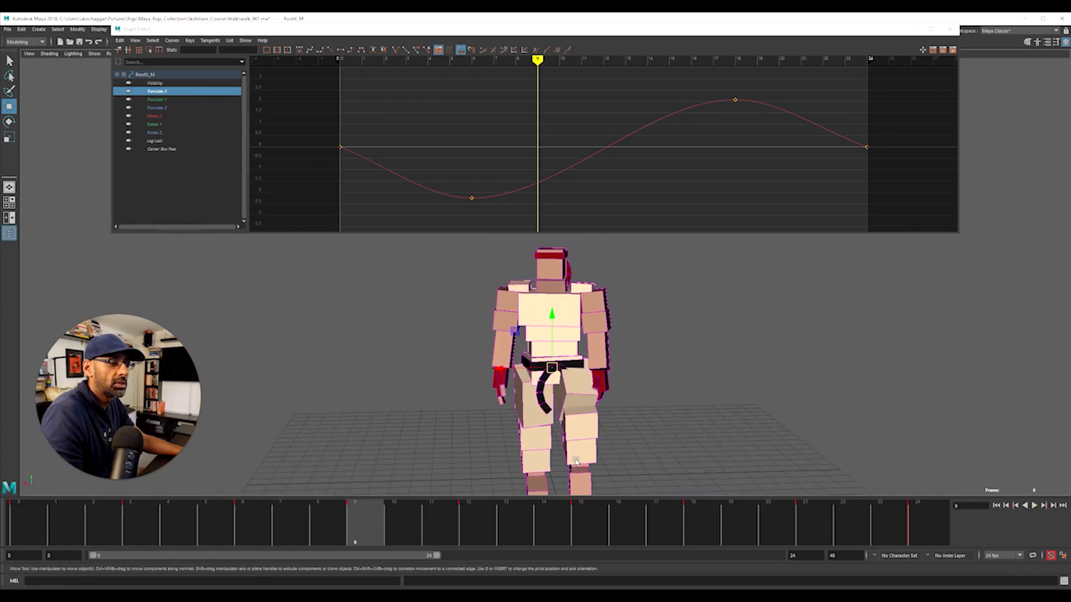
Step: Reduce the Graph Editor window's height and show the rig's control curves around the character's upper body
left_click_drag(664, 233, 665, 208)
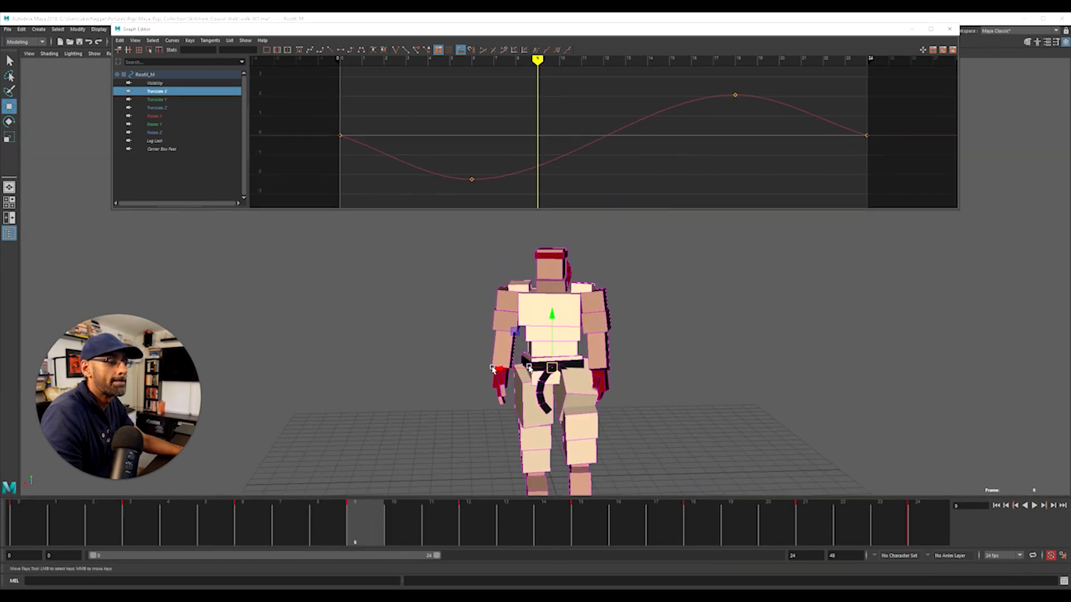
scroll(514, 383, "up", 3)
left_click_drag(514, 383, 518, 384, "alt")
middle_click_drag(518, 335, 504, 369, "alt")
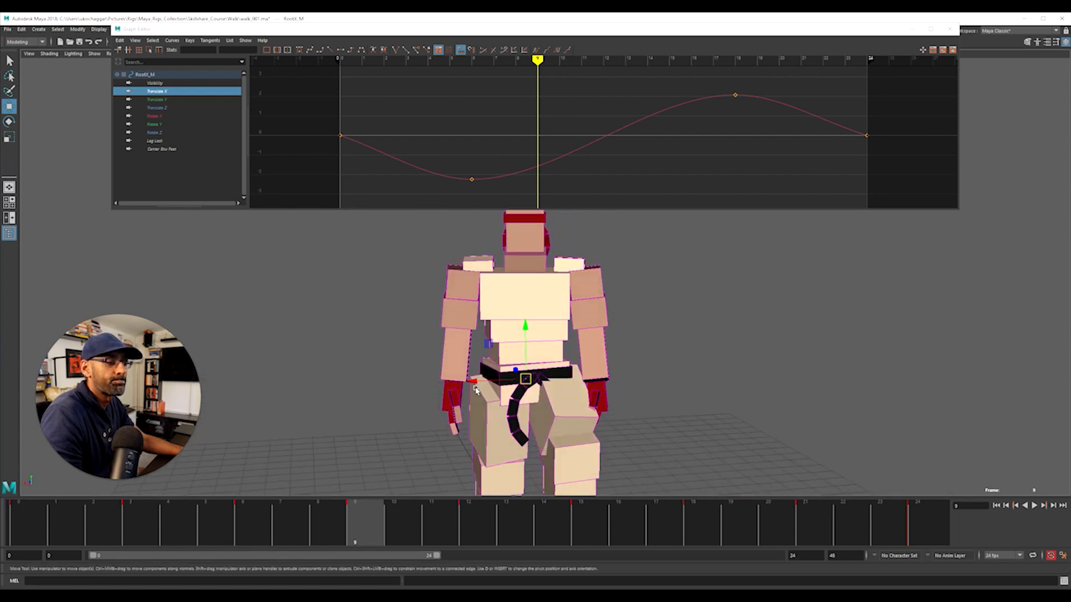
key("alt+1")
key("alt+1")
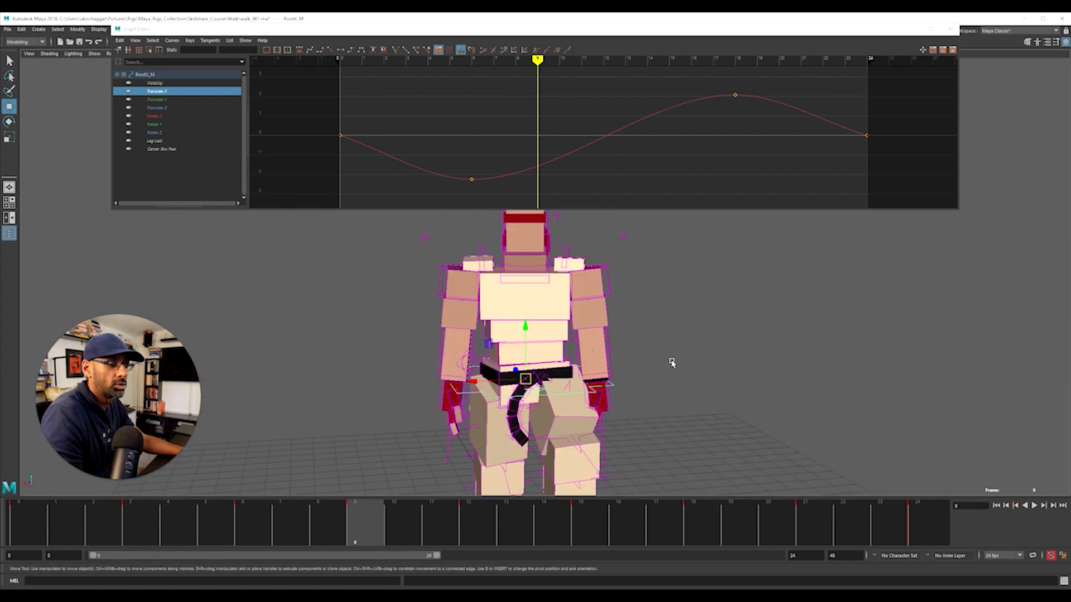
Step: Thin the lower spine control's (FKSpine1_M) Rotate X curve, keeping only the keys at frames 0, 12 and 24
key("4")
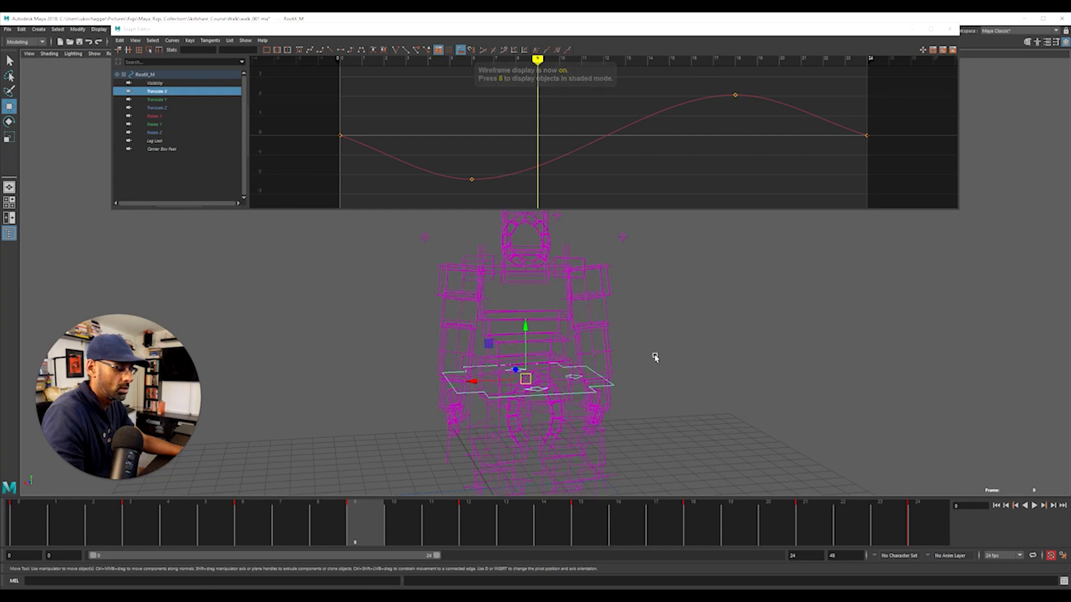
key("5")
left_click(677, 373)
scroll(677, 373, "up", 3)
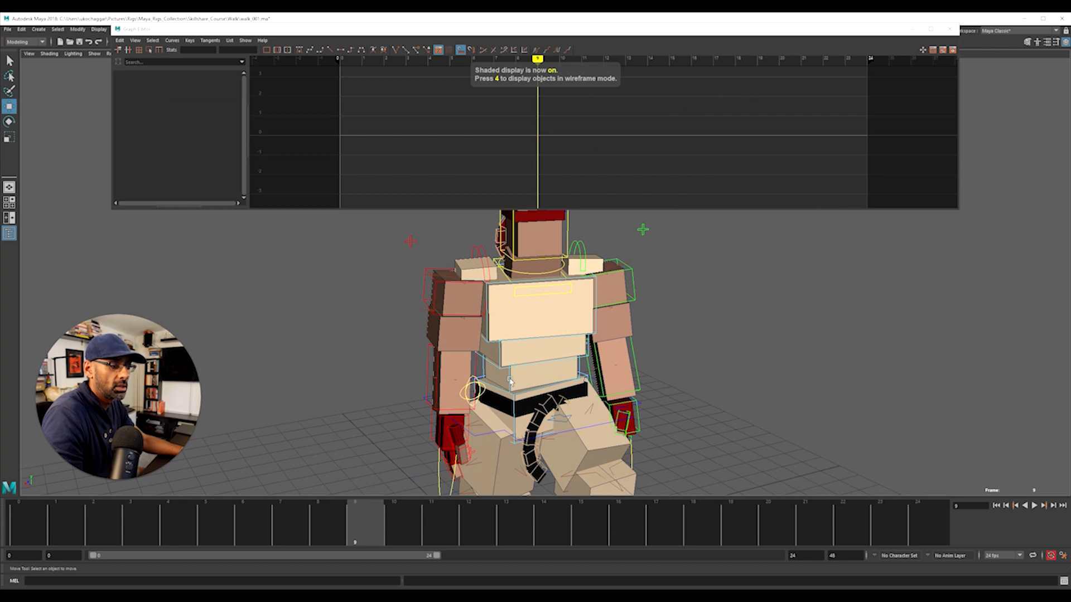
left_click(509, 381)
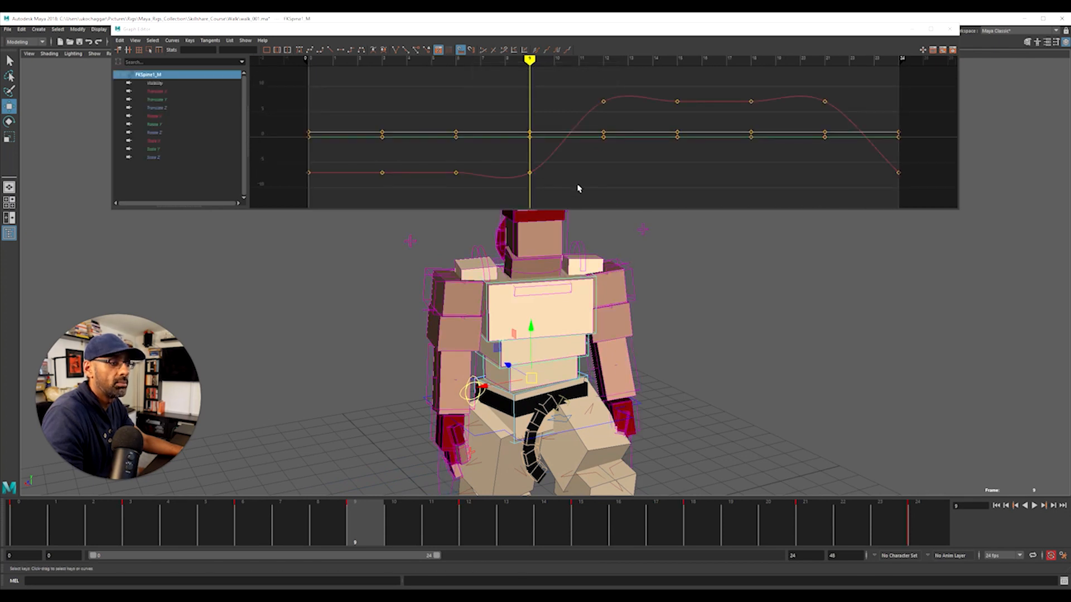
left_click(171, 92)
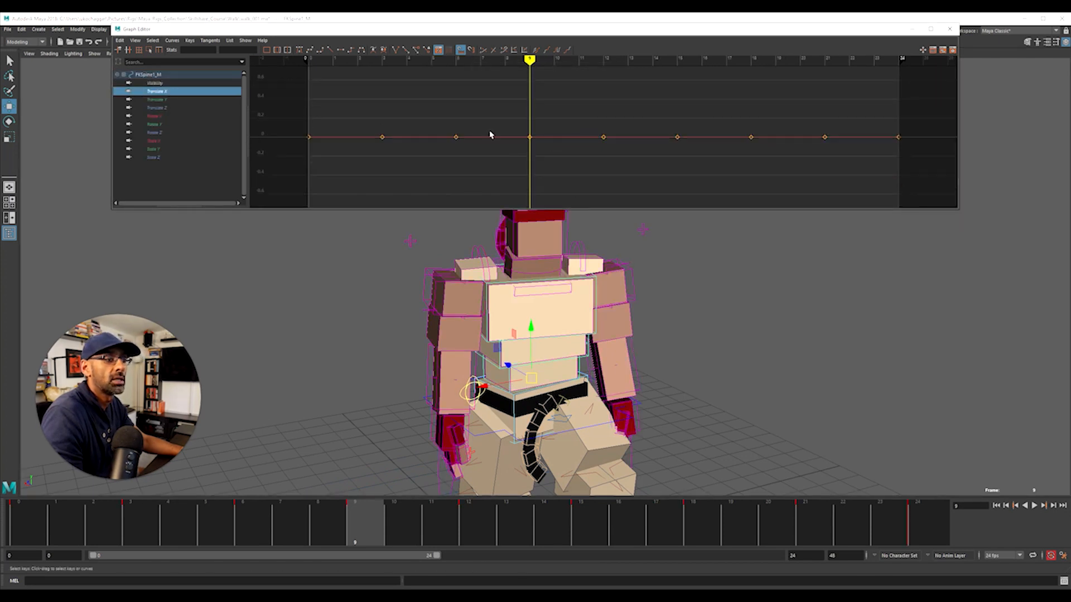
left_click(155, 116)
scroll(472, 111, "down", 3)
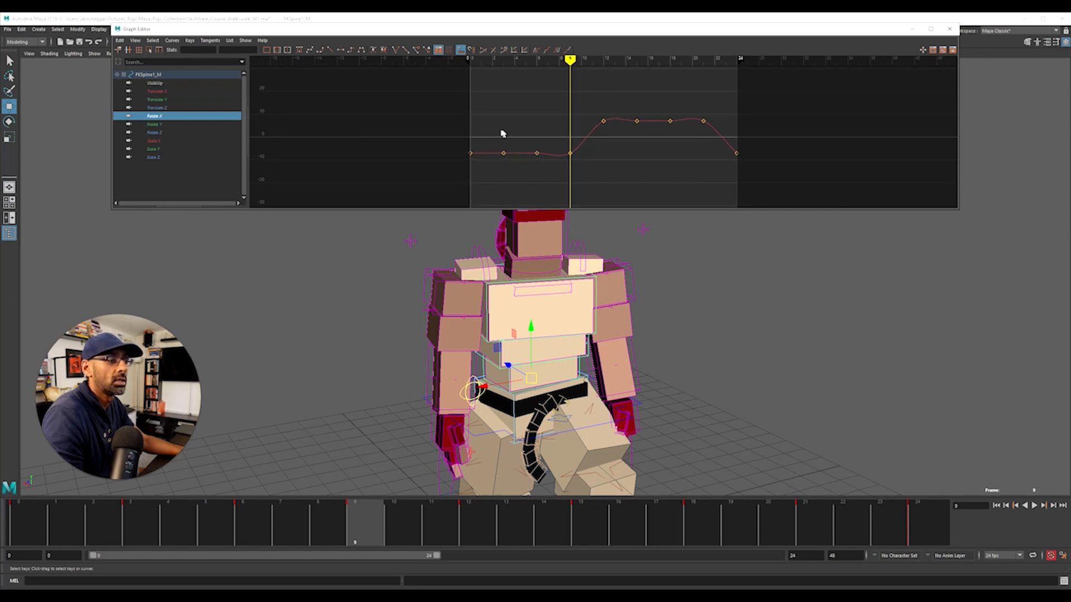
left_click_drag(499, 136, 576, 167)
key("Delete")
key("Delete")
left_click_drag(684, 146, 714, 158)
key("Delete")
Step: Flatten the tangents of all remaining Rotate X keys on the lower spine control
left_click_drag(449, 104, 742, 176)
left_click(645, 172)
left_click_drag(423, 81, 749, 176)
key("shift+s")
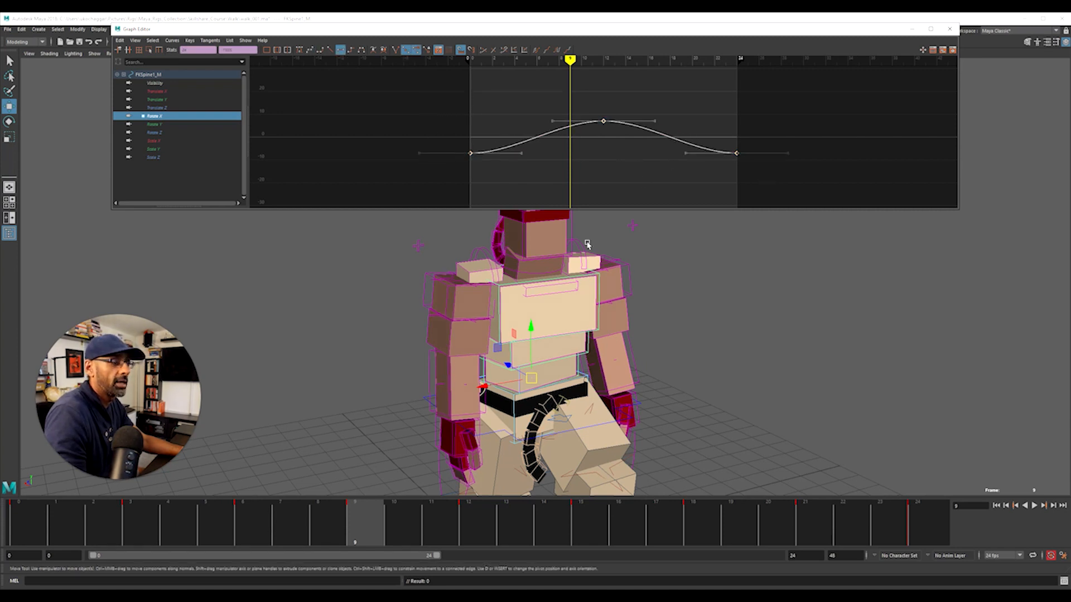
Step: Thin the second spine control's Rotate X curve to the keys at frames 0, 12 and 24, and flatten their tangents
left_click(588, 352)
right_click_drag(651, 173, 496, 164, "alt")
left_click(165, 116)
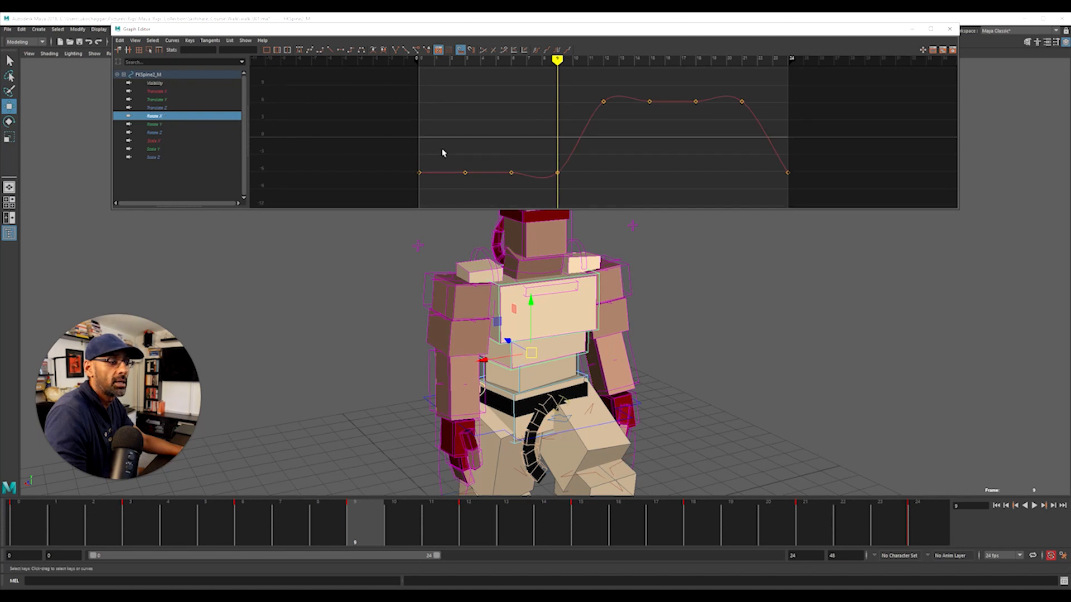
left_click_drag(442, 152, 577, 209)
key("Delete")
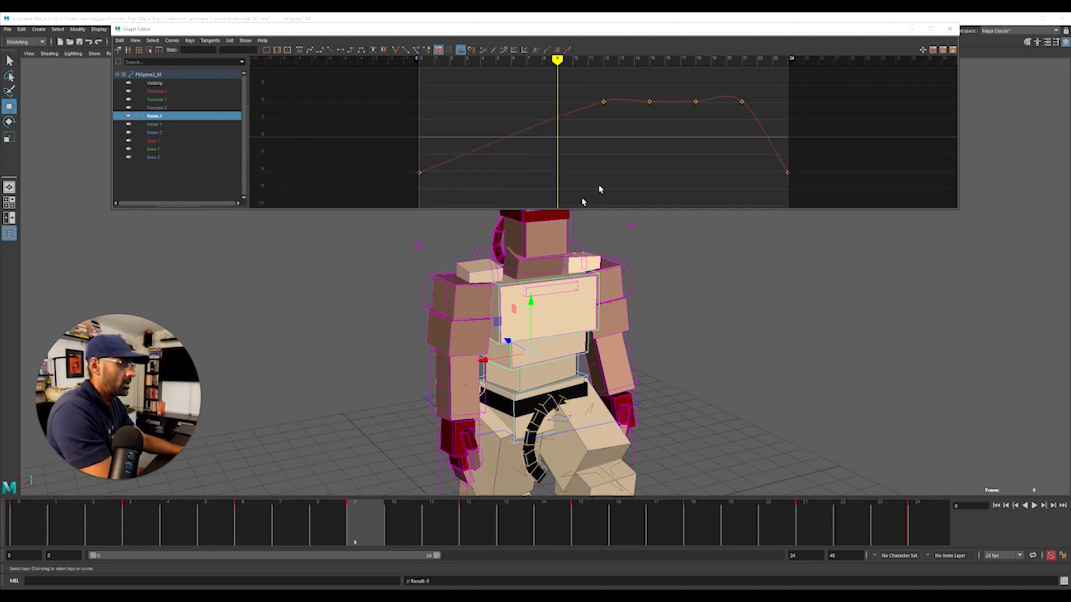
left_click_drag(627, 94, 760, 132)
key("Delete")
left_click_drag(373, 95, 811, 185)
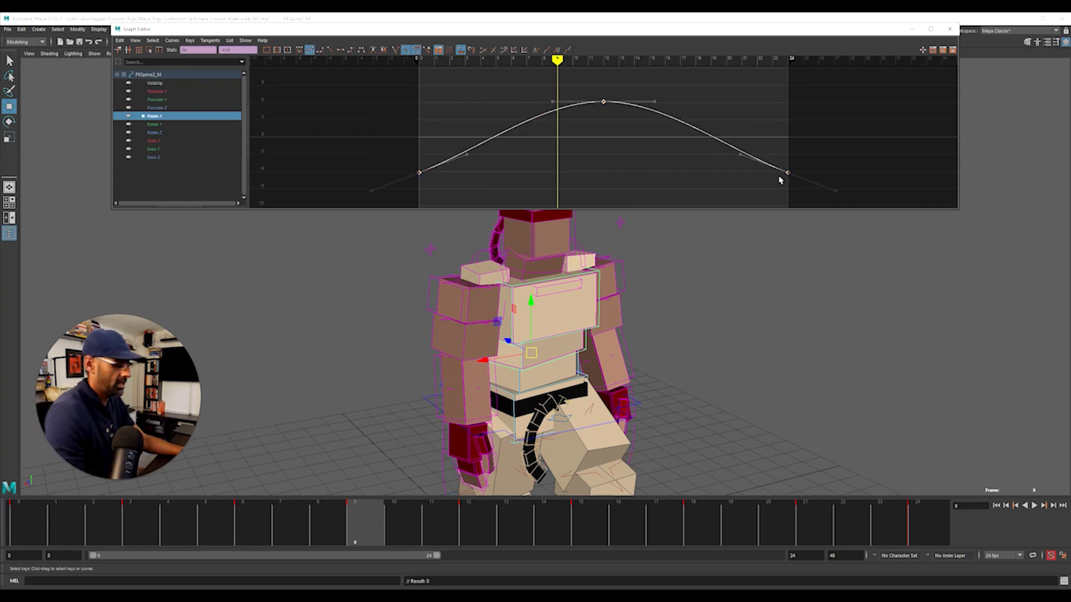
key("alt+f")
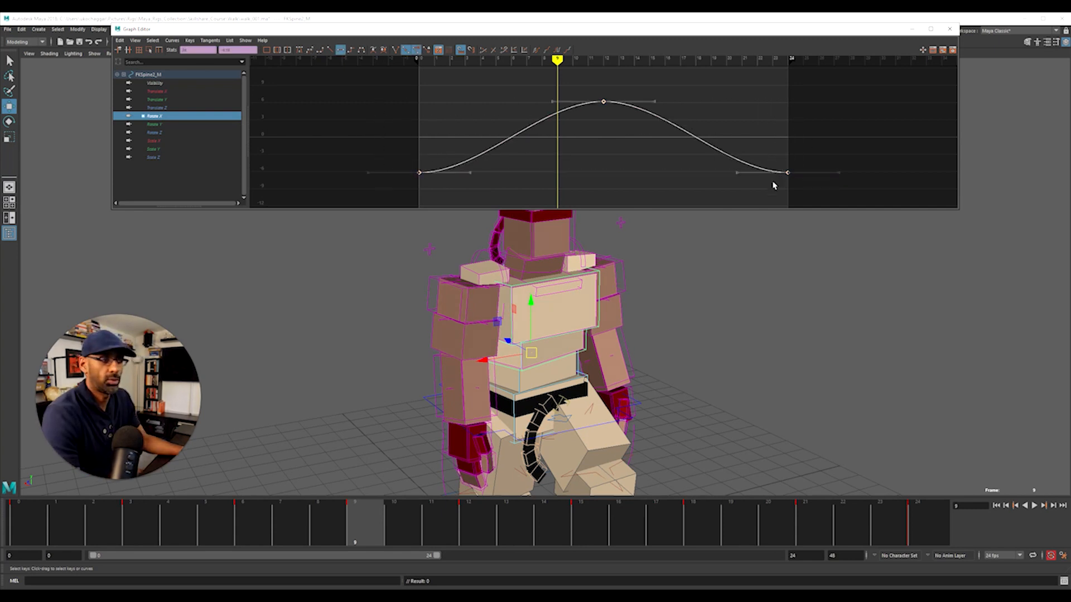
Step: Thin the chest control's Rotate X curve, keeping only the keys at frames 0, 12 and 24
left_click(599, 321)
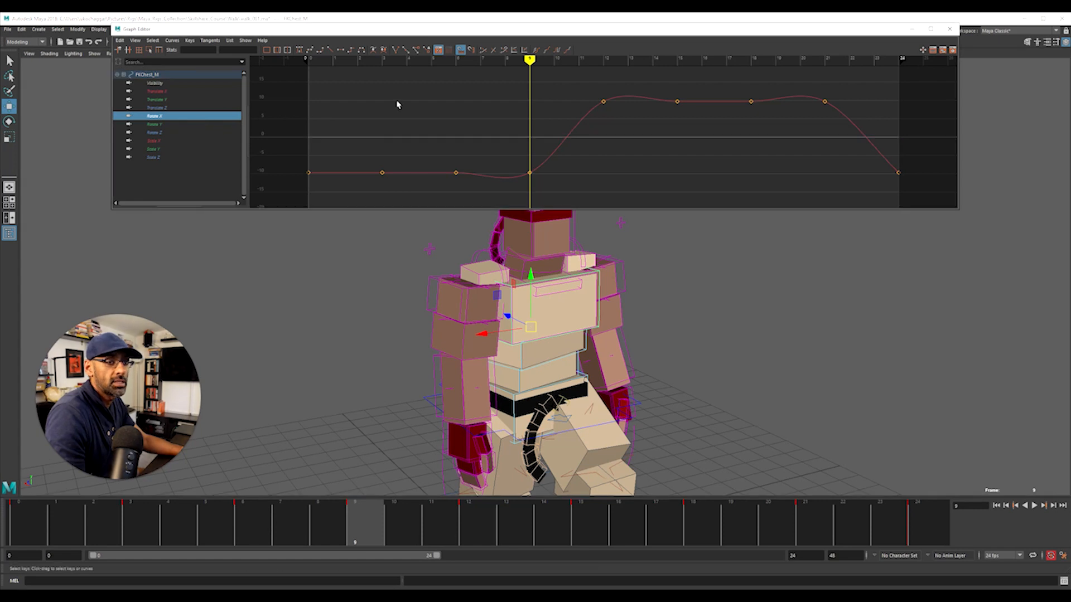
key("f")
left_click_drag(406, 124, 567, 182)
key("Delete")
left_click_drag(642, 92, 801, 124)
key("Delete")
Step: Try to cycle the chest's Rotate X curve before and after its keyed range
left_click_drag(328, 114, 865, 192)
key("f")
left_click(536, 49)
left_click(557, 49)
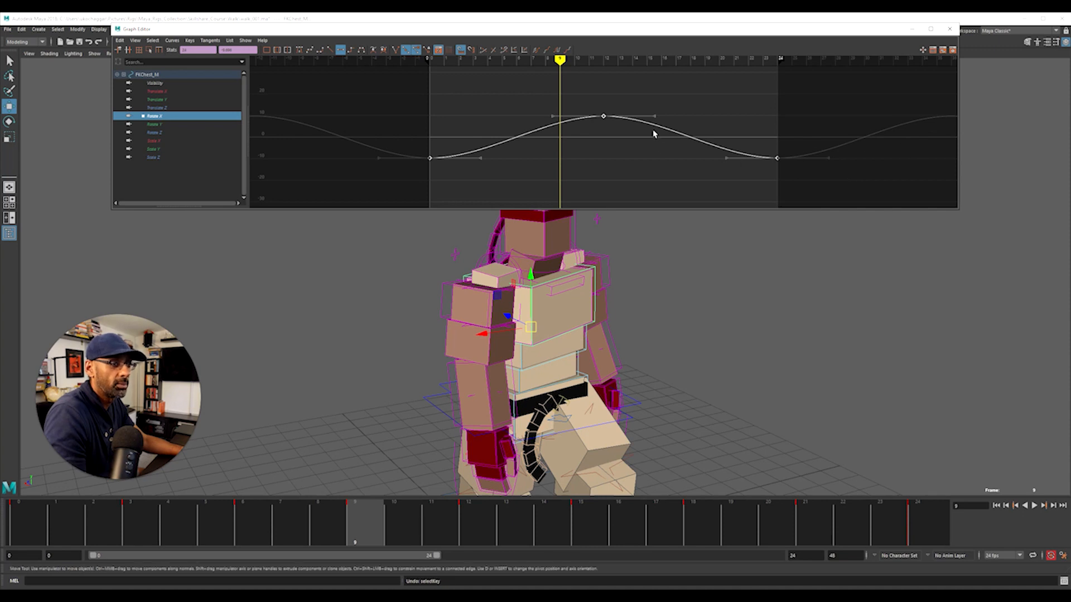
key("ctrl+z")
Step: Flatten the tangents of all the chest control's Rotate X keys
left_click_drag(388, 89, 850, 199)
key("alt+f")
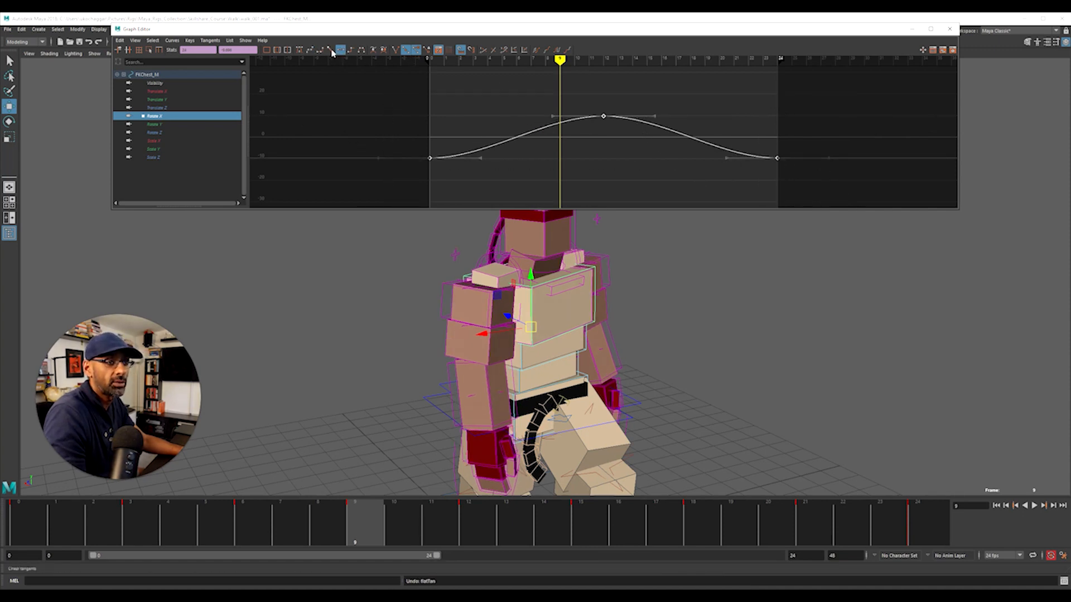
left_click(503, 120)
Step: Play back the walk from the front to review the spine and chest rotation
left_click_drag(526, 538, 14, 500)
right_click_drag(605, 373, 333, 376, "alt")
left_click_drag(332, 375, 408, 372, "alt")
key("alt+v")
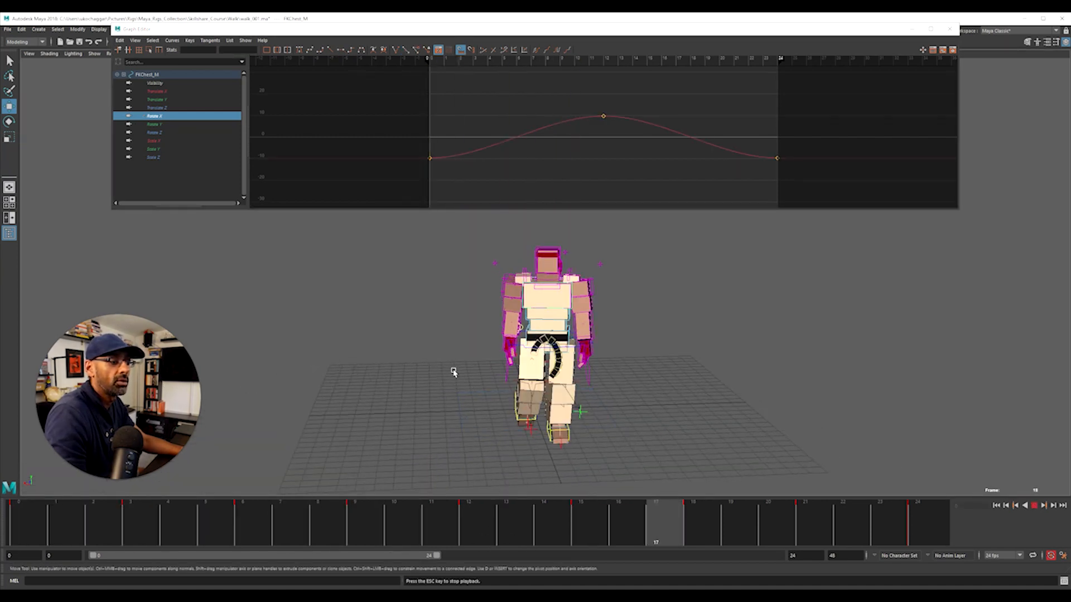
key("alt+v")
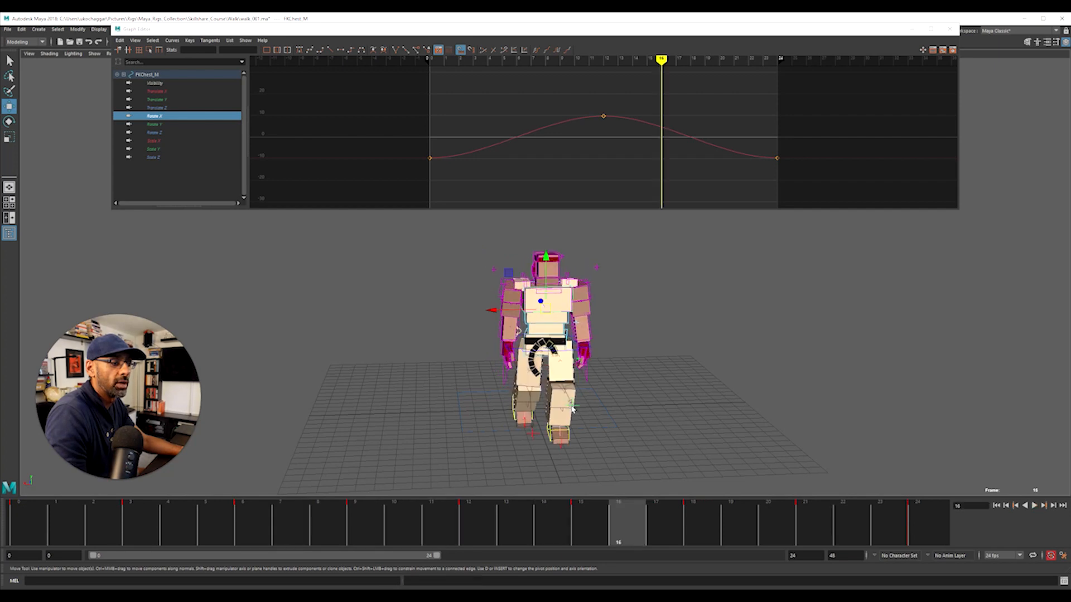
Step: Play back the walk from the side to review the body's motion
left_click_drag(505, 537, 17, 521)
right_click_drag(346, 407, 619, 408, "alt")
left_click_drag(543, 386, 662, 376, "alt")
right_click_drag(662, 376, 574, 397, "alt")
key("alt+v")
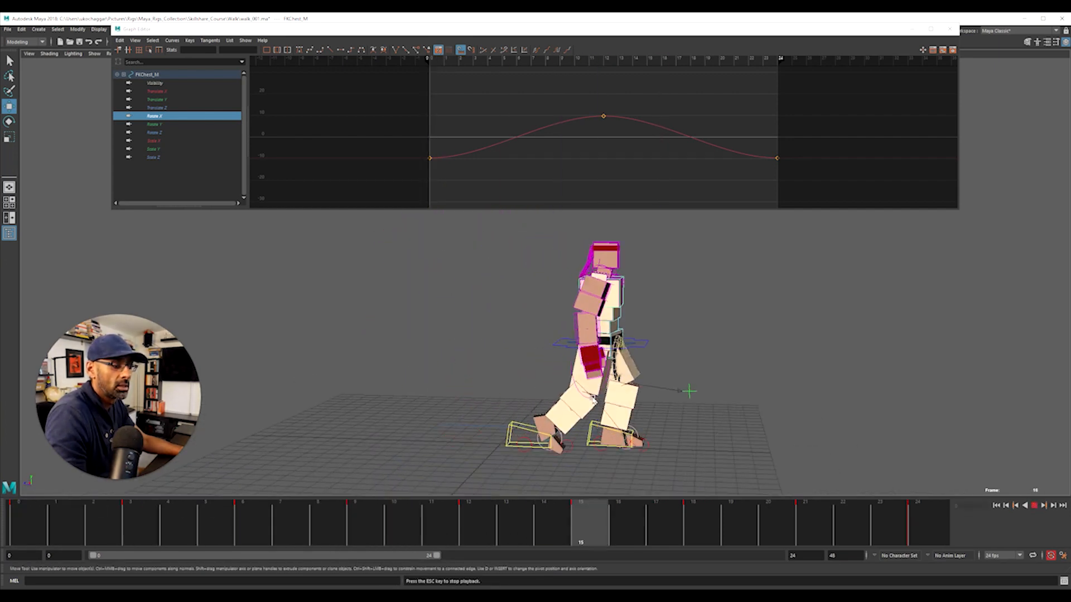
key("alt+shift+v")
Step: Isolate the root control's Translate Y curve and set it to cycle before and after its keyed range
scroll(511, 383, "up", 5)
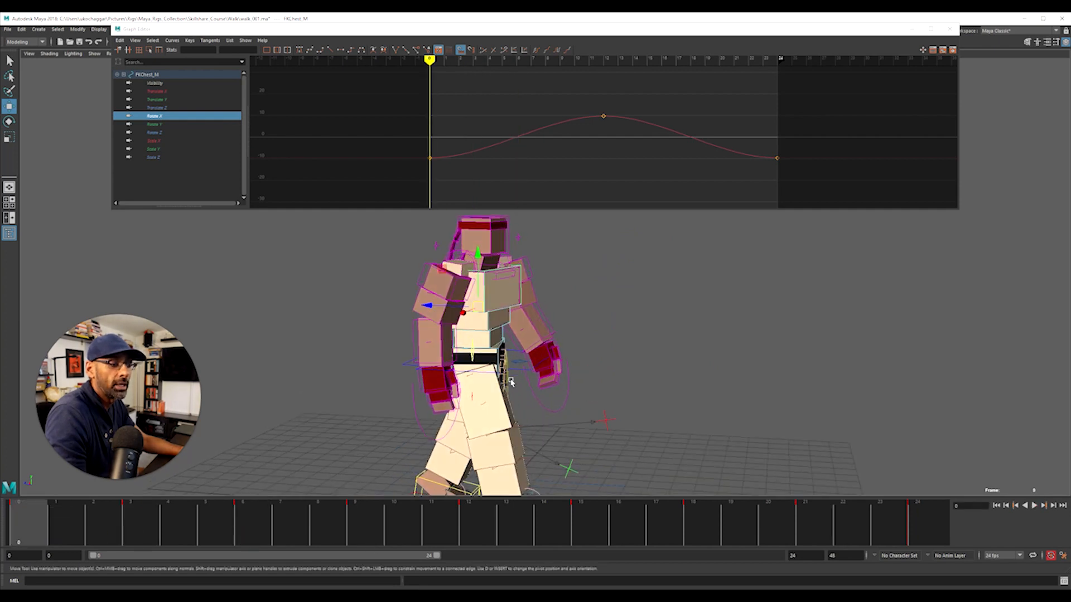
left_click(515, 372)
left_click(198, 100)
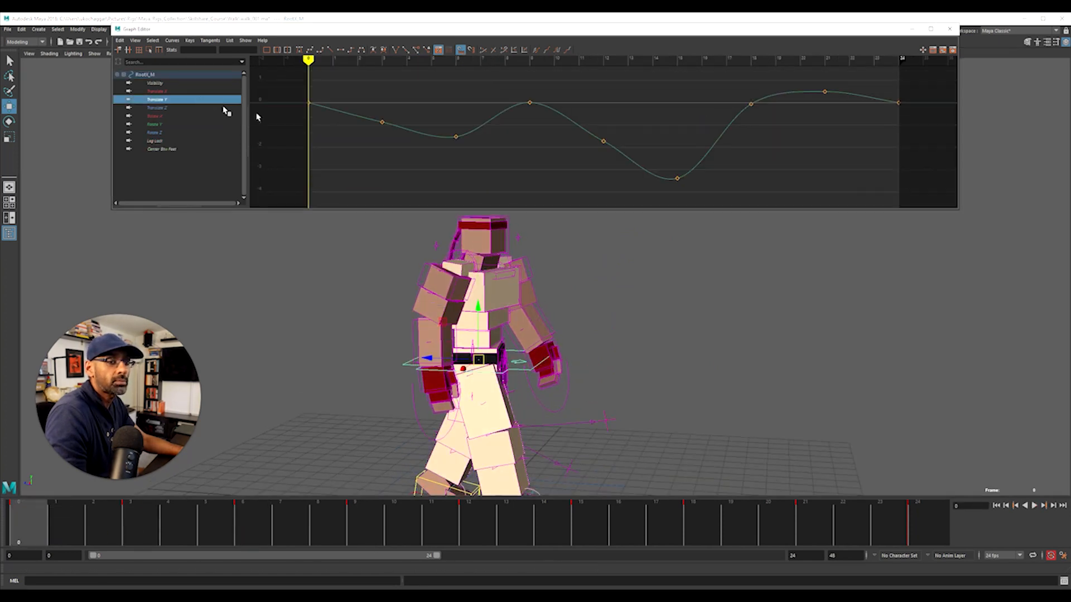
key("f")
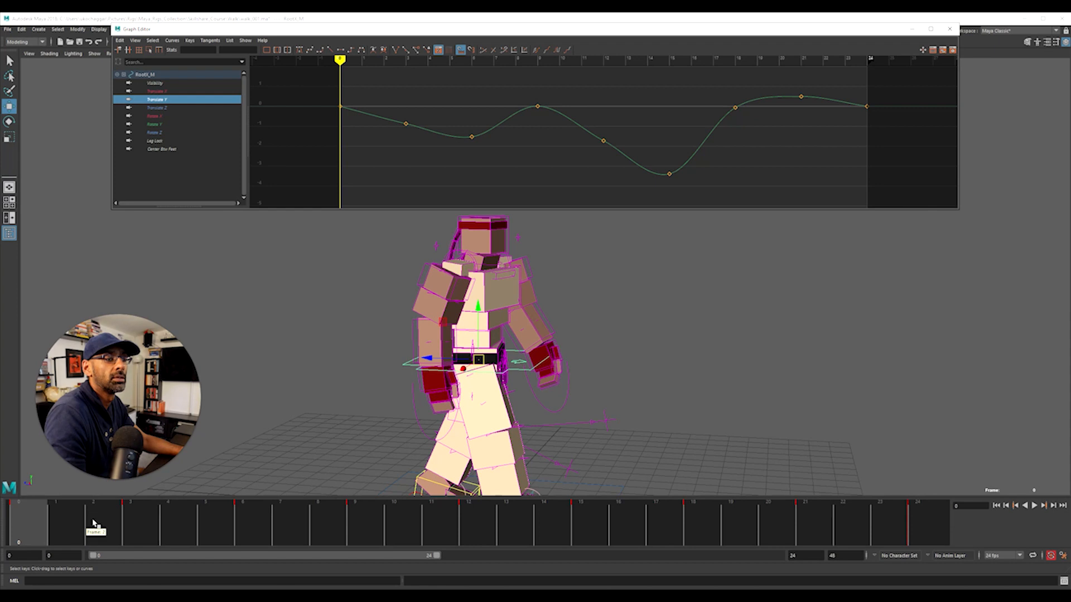
left_click(538, 51)
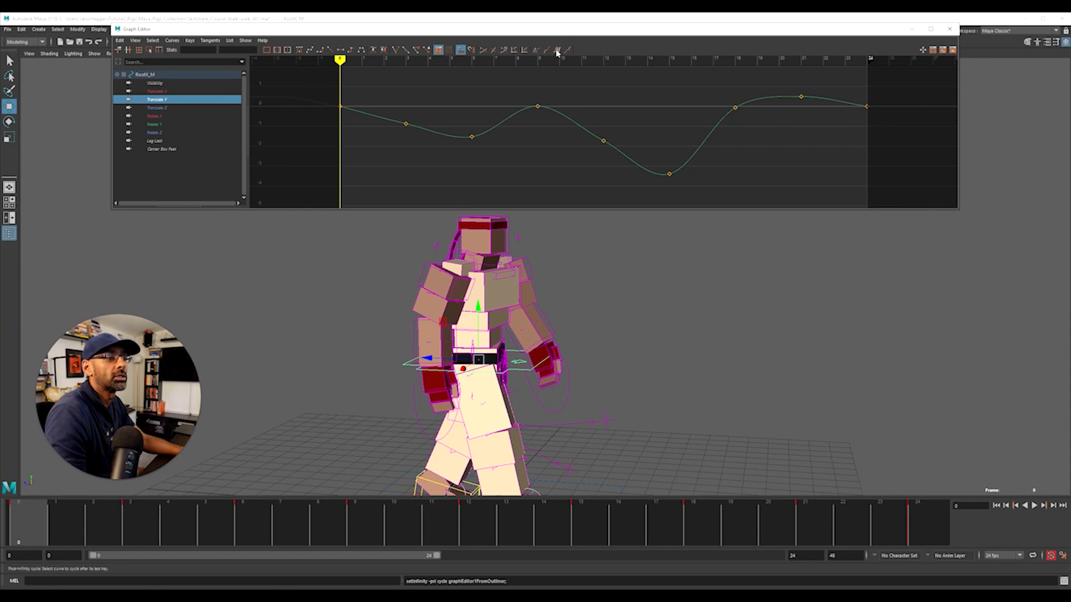
scroll(634, 126, "down", 2)
Step: Scrub the timeline from the side to compare the root's height at frames 9 and 21
left_click_drag(744, 136, 742, 134)
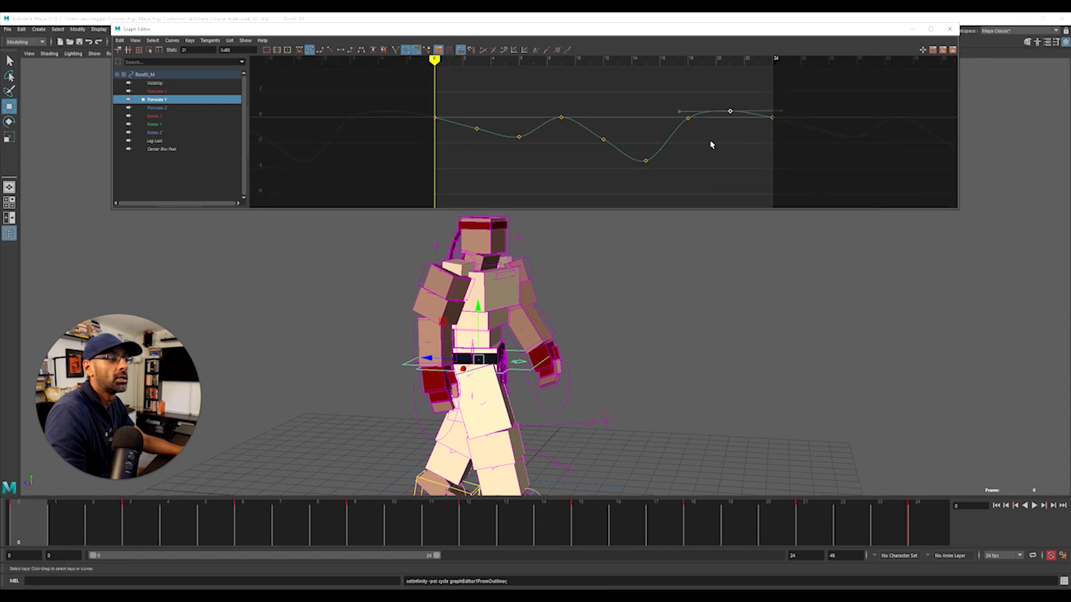
left_click_drag(134, 526, 239, 545)
left_click_drag(621, 406, 368, 346, "alt")
left_click_drag(303, 506, 363, 521)
left_click_drag(491, 424, 625, 401, "alt")
left_click(419, 524)
left_click_drag(428, 526, 831, 544)
Step: Set the root's Translate Y key at frame 21 to 0.0103, matching the key at frame 9
left_click(561, 118)
left_click_drag(712, 81, 750, 137)
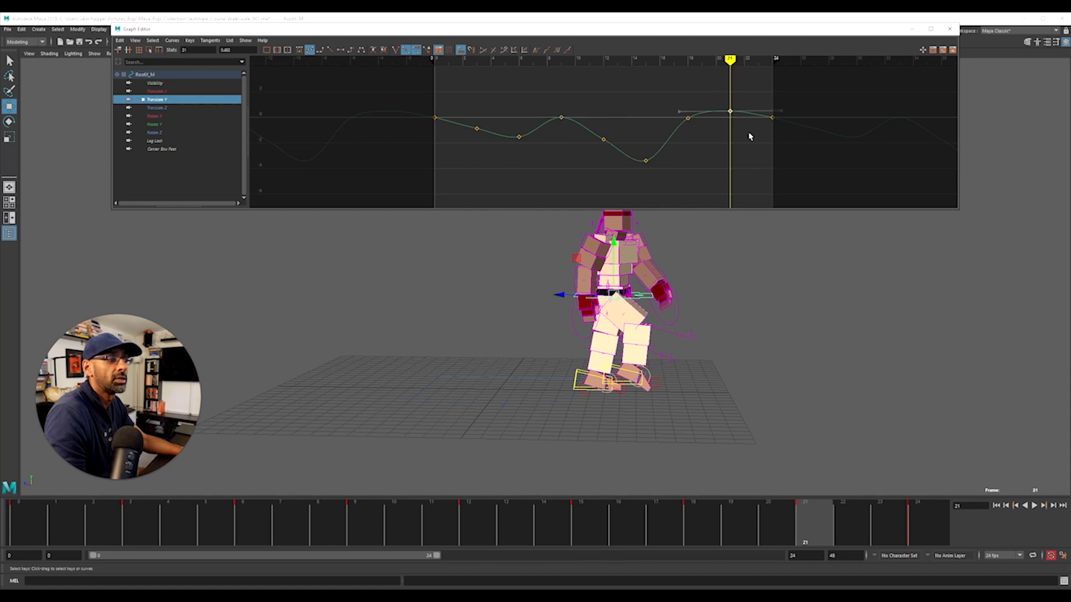
left_click_drag(533, 99, 592, 134)
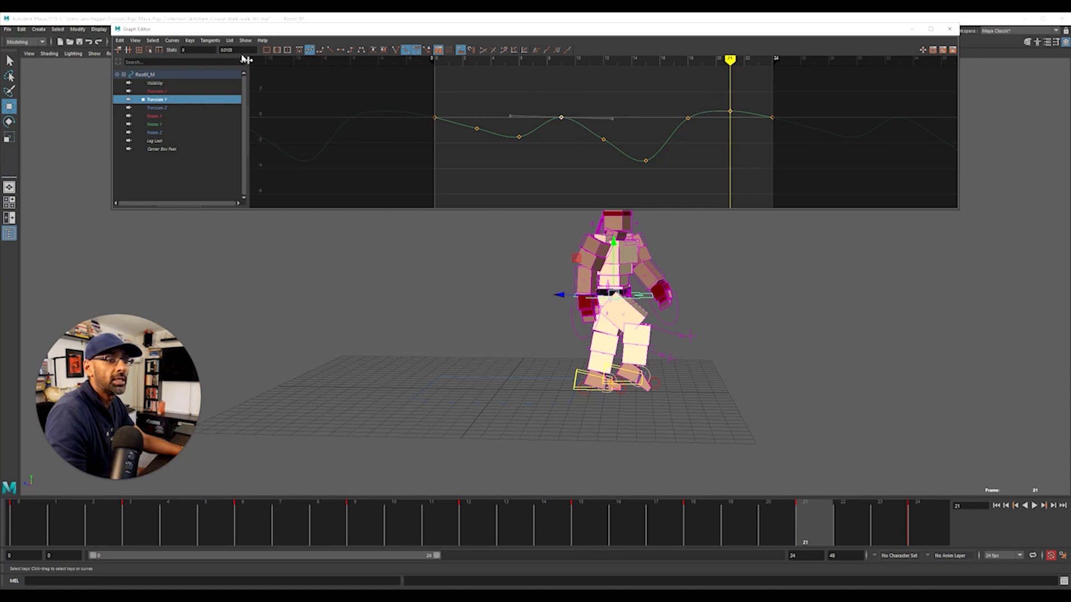
left_click_drag(713, 92, 739, 123)
type("0.0103")
key("Return")
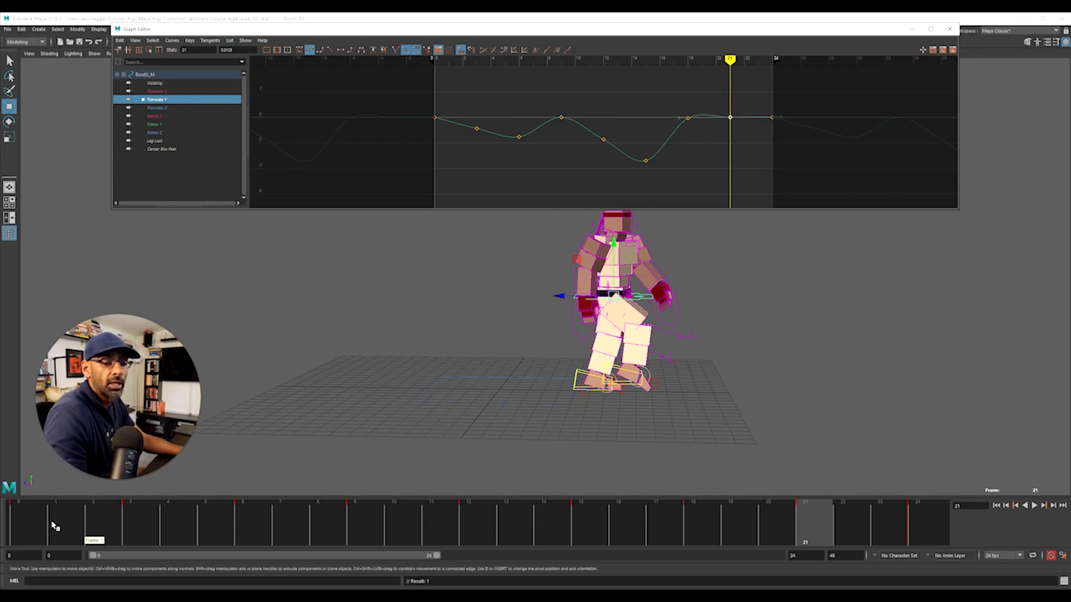
Step: Set the root's Translate Y key at frame 3 to -3.388, matching the low key at frame 15
left_click(90, 536)
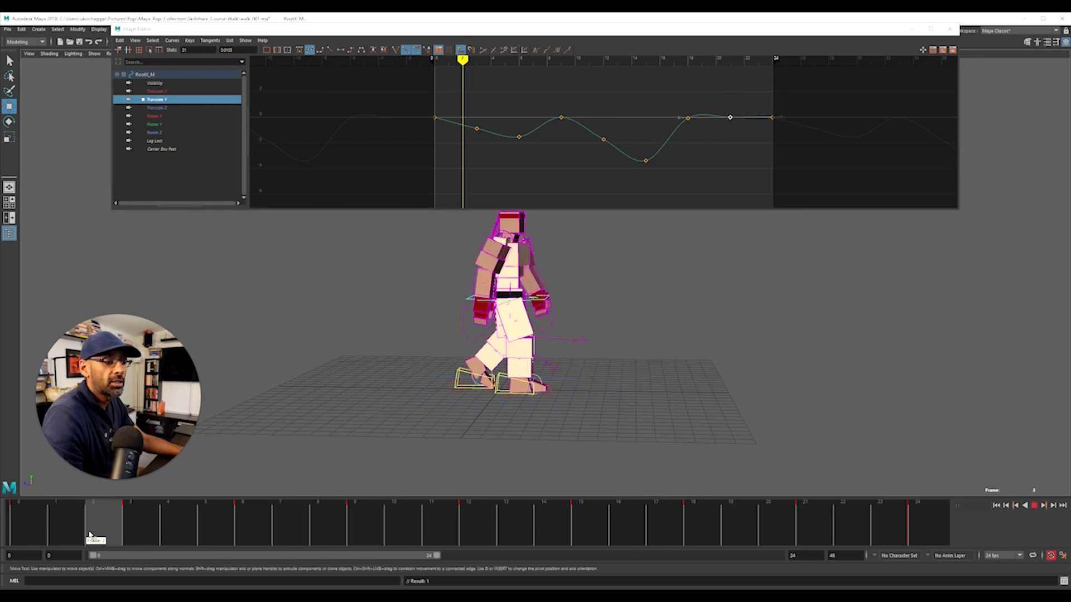
left_click_drag(114, 544, 128, 545)
left_click_drag(465, 108, 489, 167)
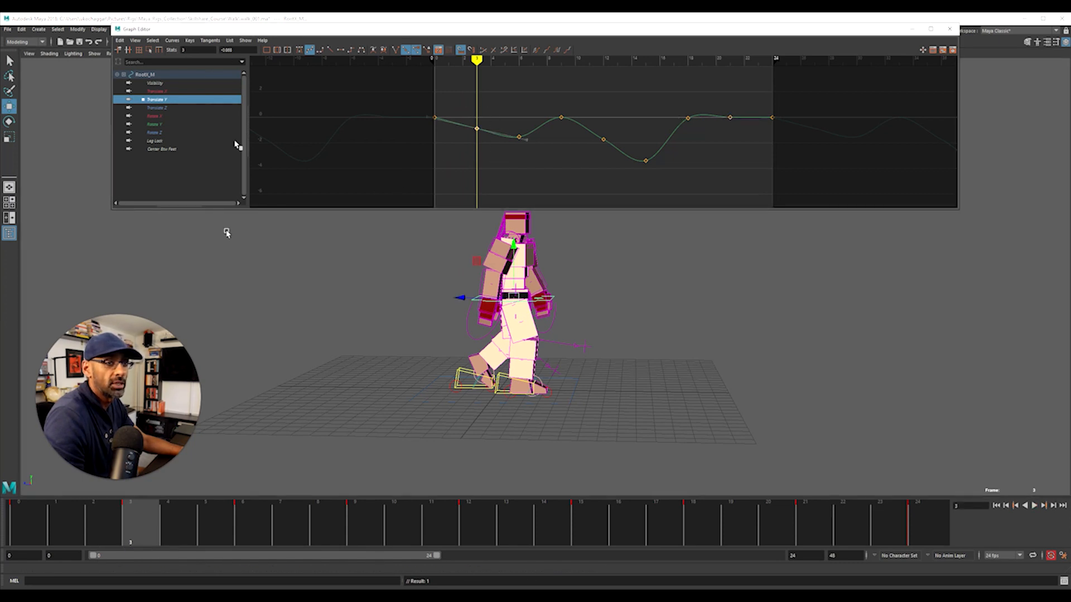
mouse_move(148, 516)
left_mouse_down()
mouse_move(366, 521)
mouse_move(547, 564)
mouse_move(590, 550)
left_mouse_up()
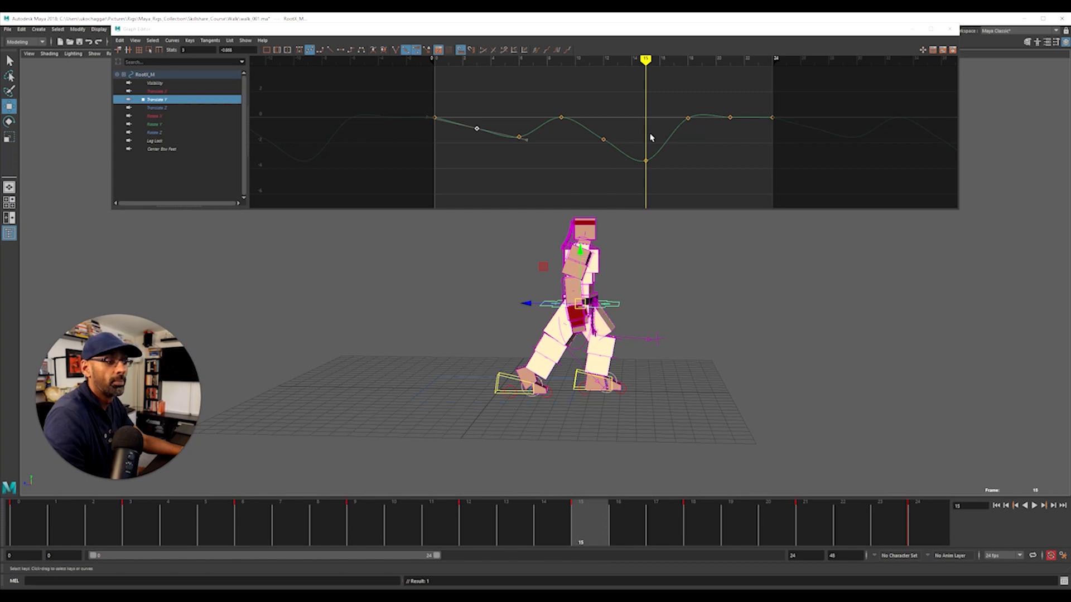
left_click(644, 161)
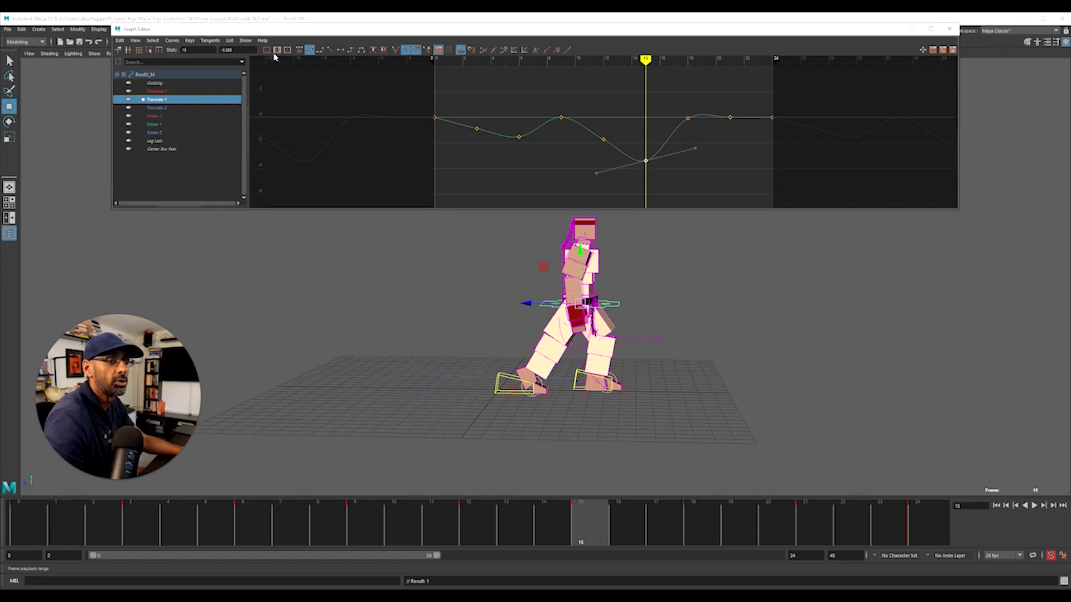
double_click(229, 49)
left_click_drag(468, 109, 486, 138)
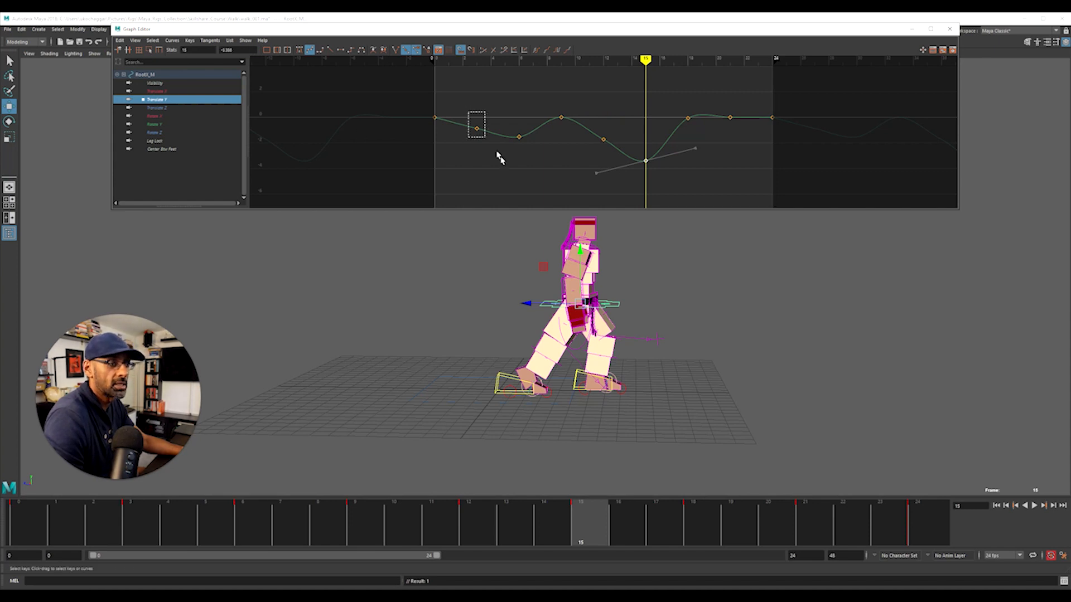
type("-3.388")
key("Return")
left_click_drag(468, 140, 686, 198)
left_click(583, 203)
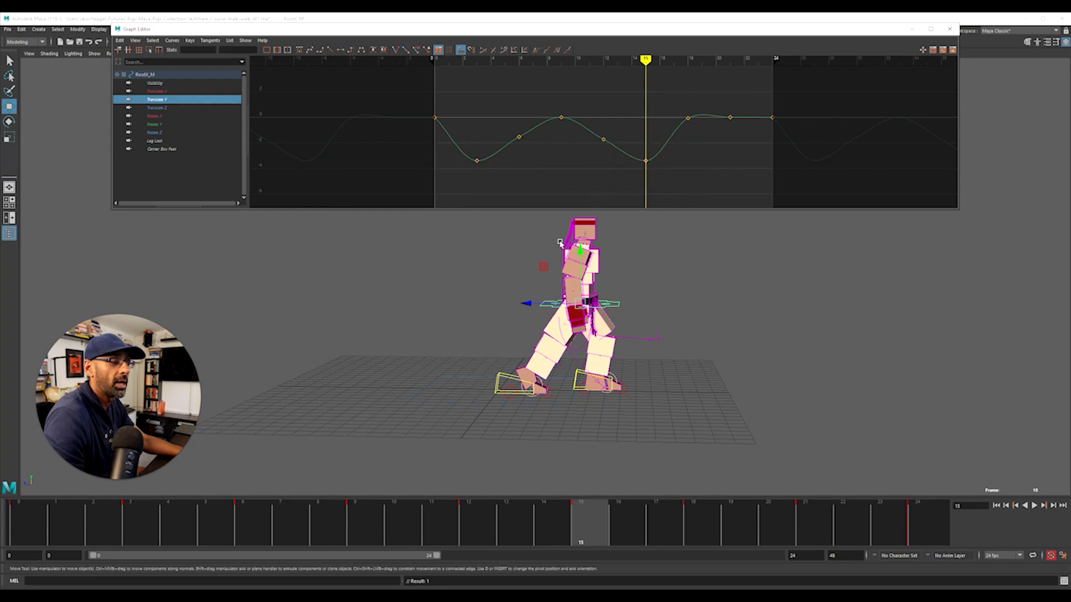
Step: Scrub and play back the walk from the side to check the root's up-and-down motion
left_click_drag(307, 509, 630, 537)
key("alt+v")
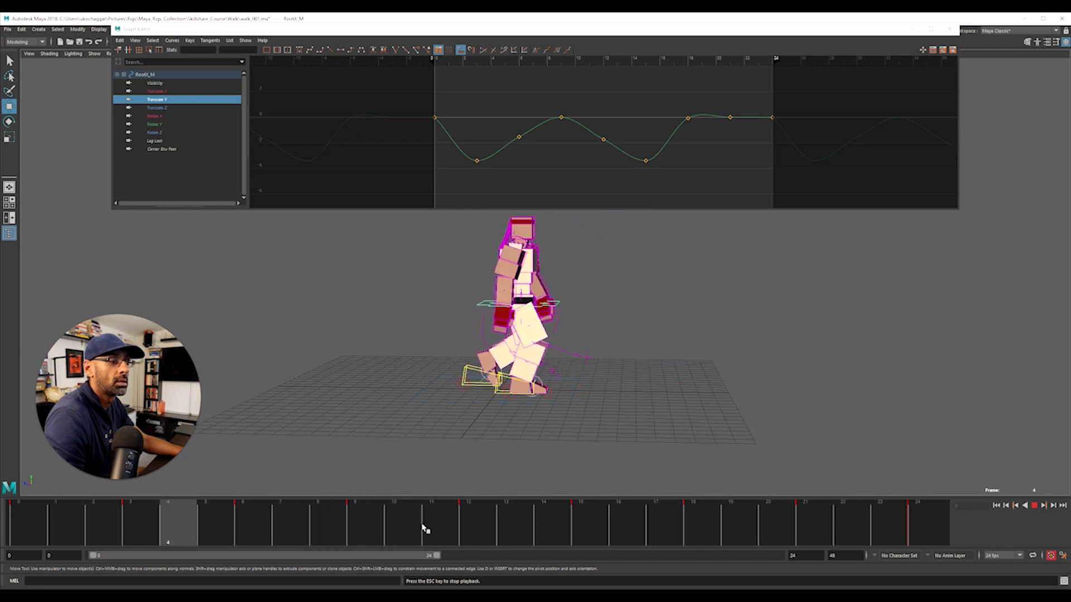
left_click_drag(239, 541, 693, 545)
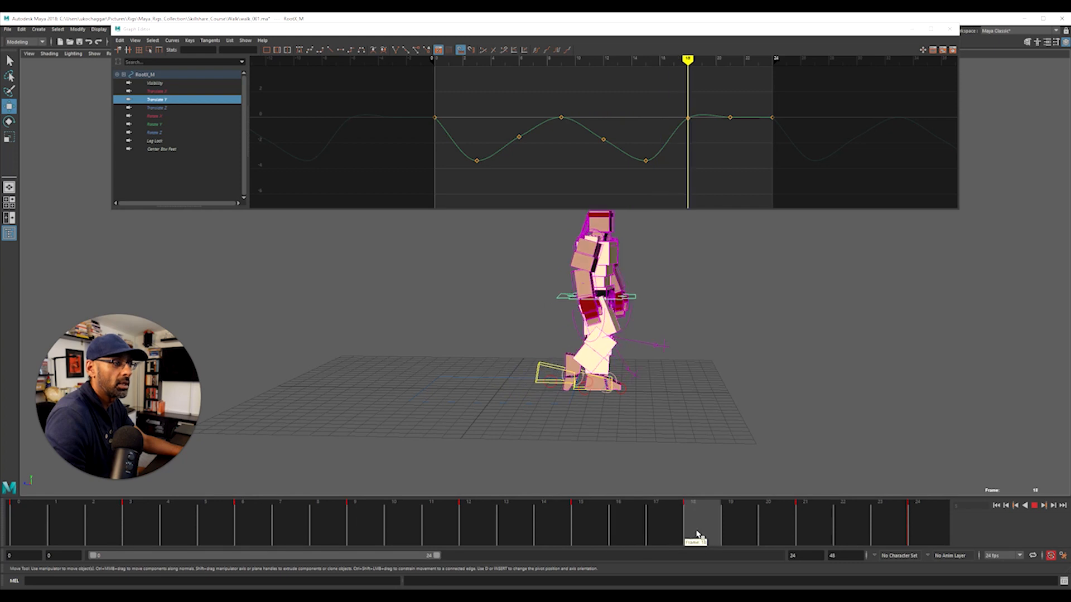
Step: Set the root's Translate Y key at frame 18 to the same value as the key at frame 6
left_click_drag(676, 99, 701, 139)
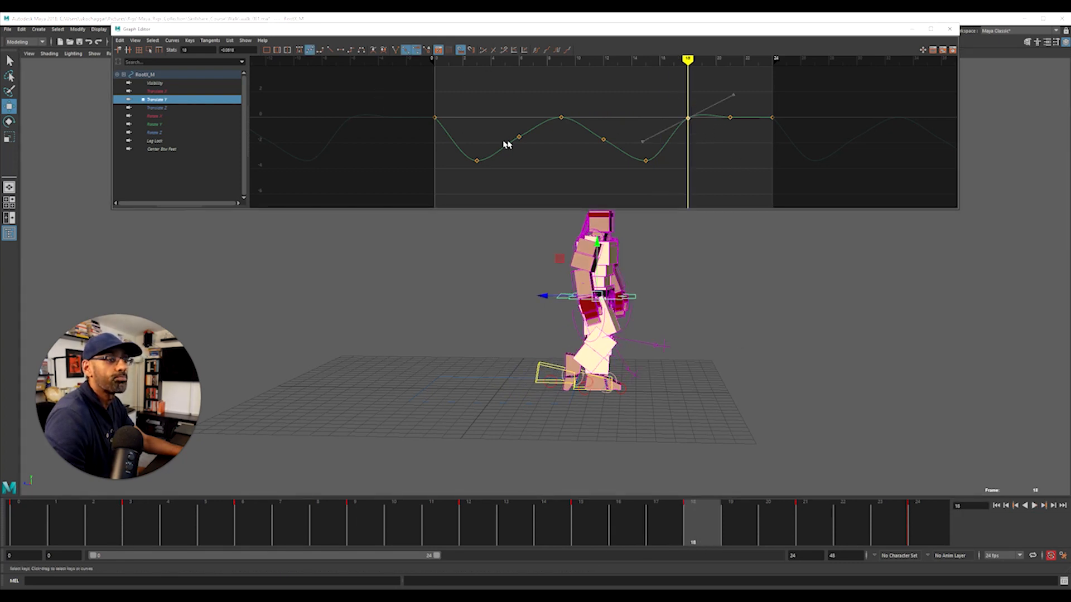
left_click_drag(515, 123, 538, 162)
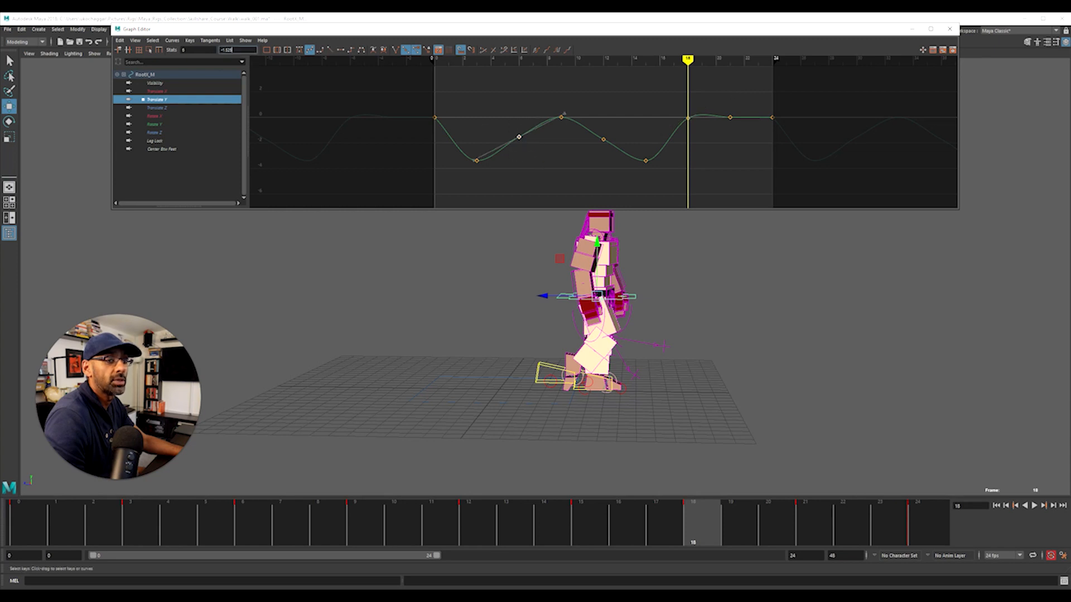
left_click_drag(680, 108, 693, 126)
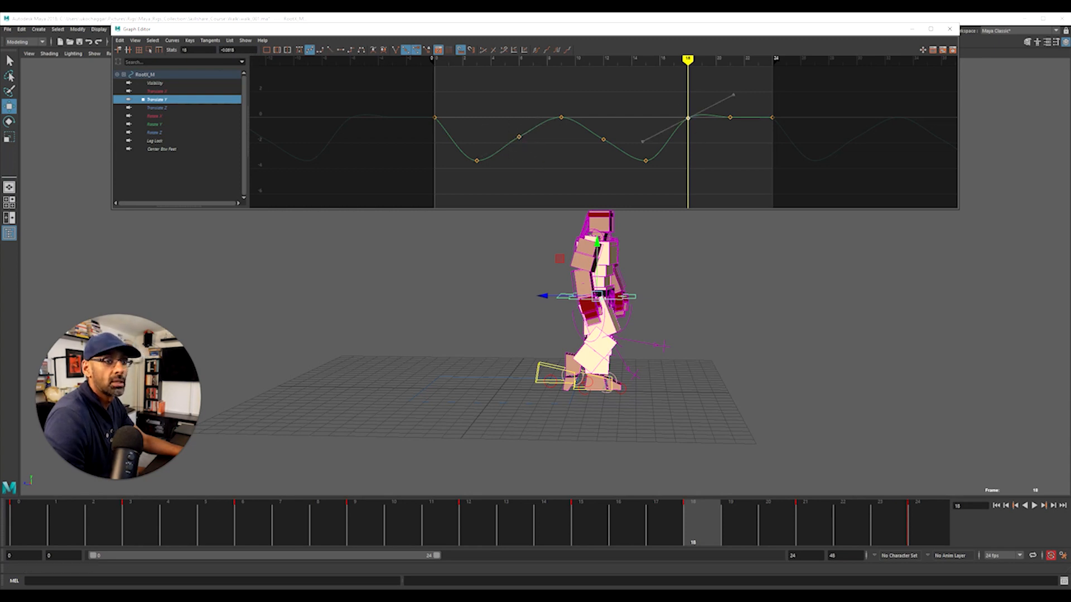
key("Return")
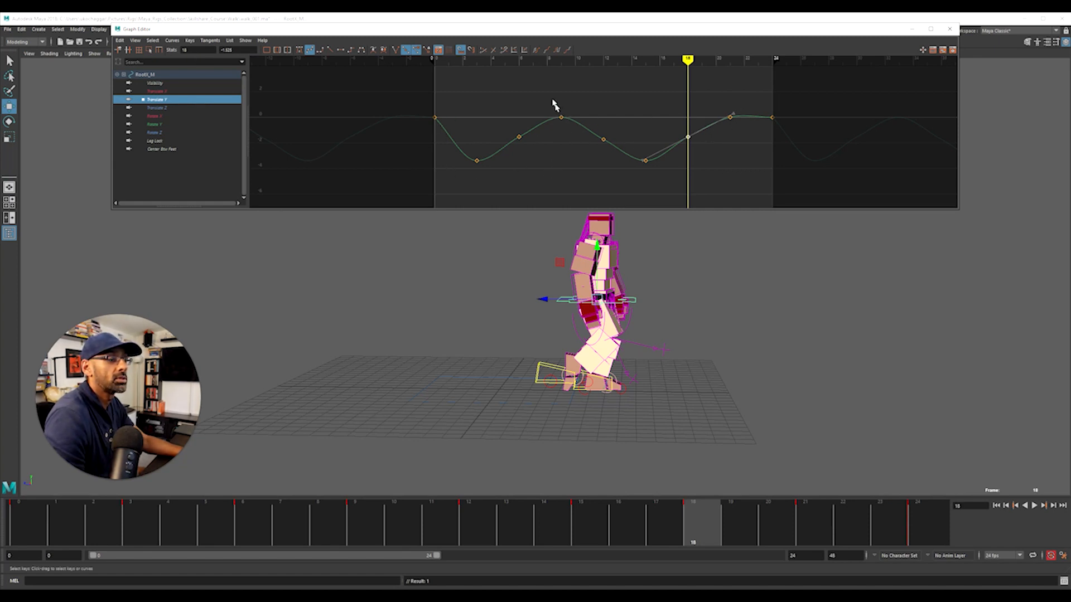
Step: Adjust the tangent handles of the root's Translate Y keys at frames 6, 12 and 18 to smooth the curve
left_click_drag(411, 111, 460, 139)
left_click_drag(794, 104, 762, 136)
left_click(617, 88)
left_click_drag(536, 152, 535, 151)
middle_click_drag(509, 160, 513, 167)
left_click_drag(587, 114, 616, 150)
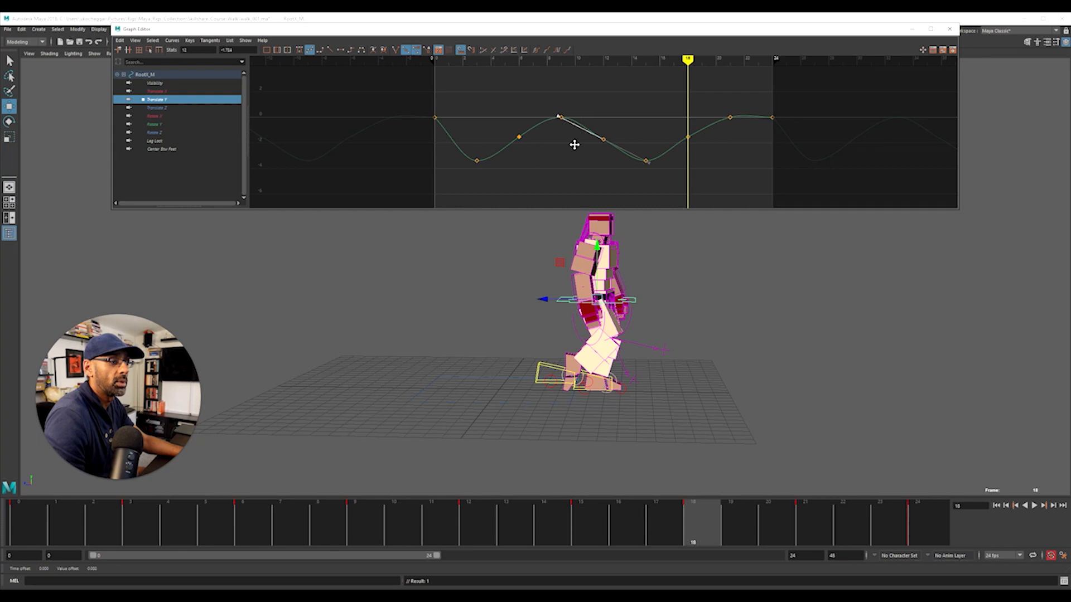
left_click_drag(676, 125, 696, 162)
left_click(672, 170)
Step: Play back and scrub the walk from the side and front to check the root's motion
key("alt+v")
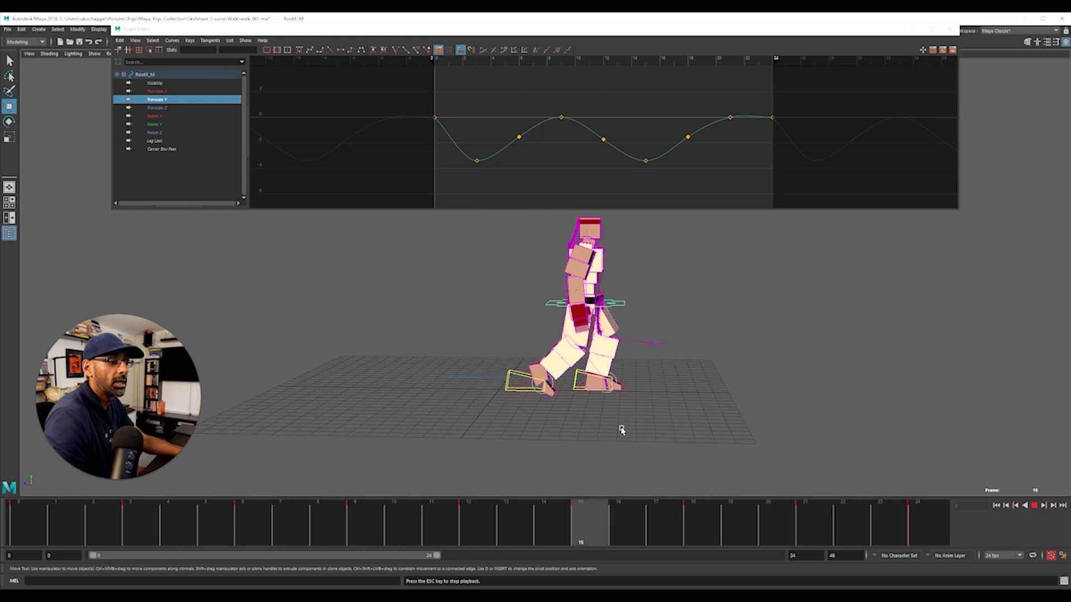
mouse_move(304, 533)
left_mouse_down()
mouse_move(217, 530)
mouse_move(820, 539)
left_mouse_up()
key("f")
left_click_drag(680, 404, 576, 385, "alt")
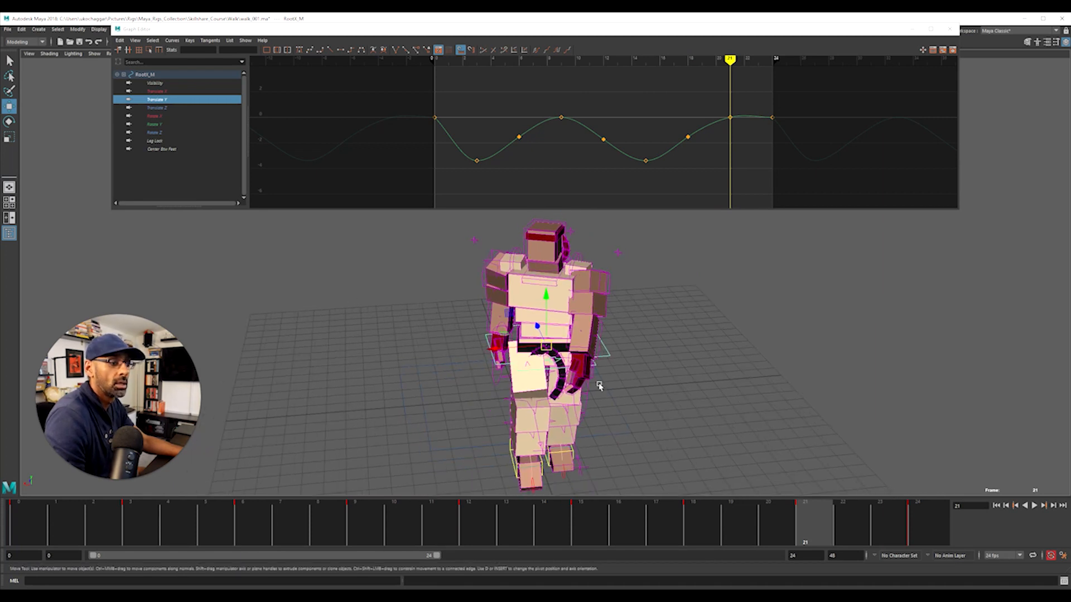
key("alt+v")
mouse_move(37, 526)
left_mouse_down()
mouse_move(581, 540)
mouse_move(900, 523)
left_mouse_up()
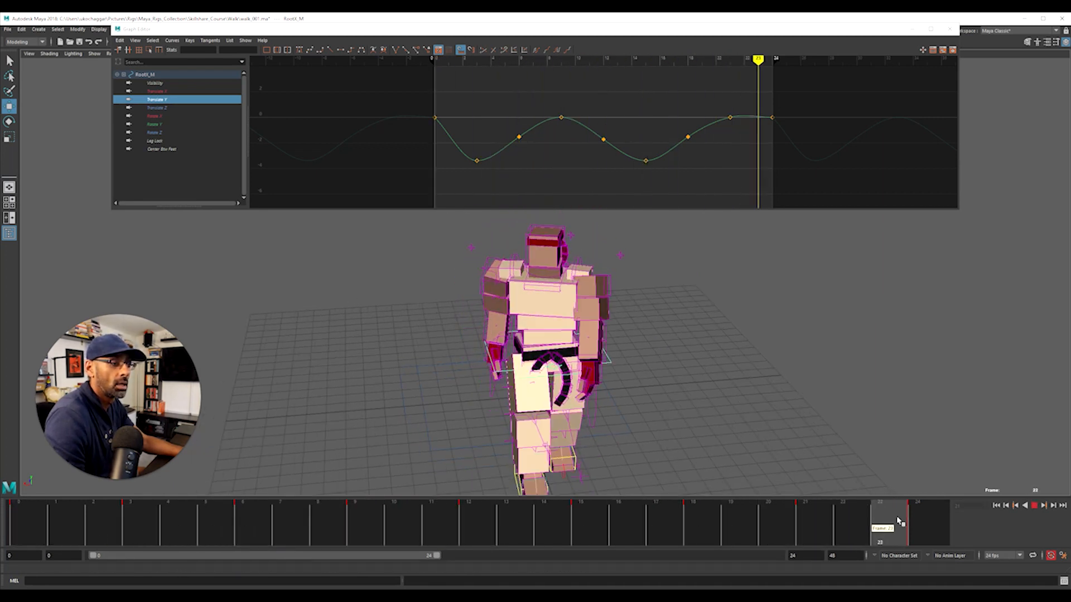
Step: Reduce the FKRoot_M hip control's Rotate X curve to keys at frames 0, 12 and 24 with flat tangents
left_click(526, 318)
left_click(725, 323)
scroll(581, 364, "up", 3)
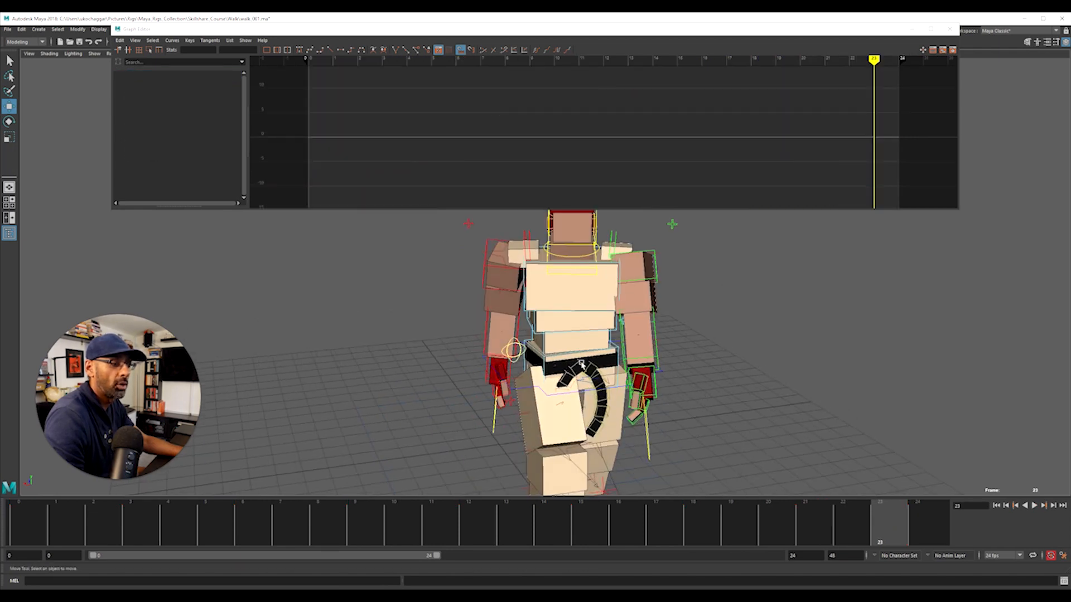
left_click(542, 364)
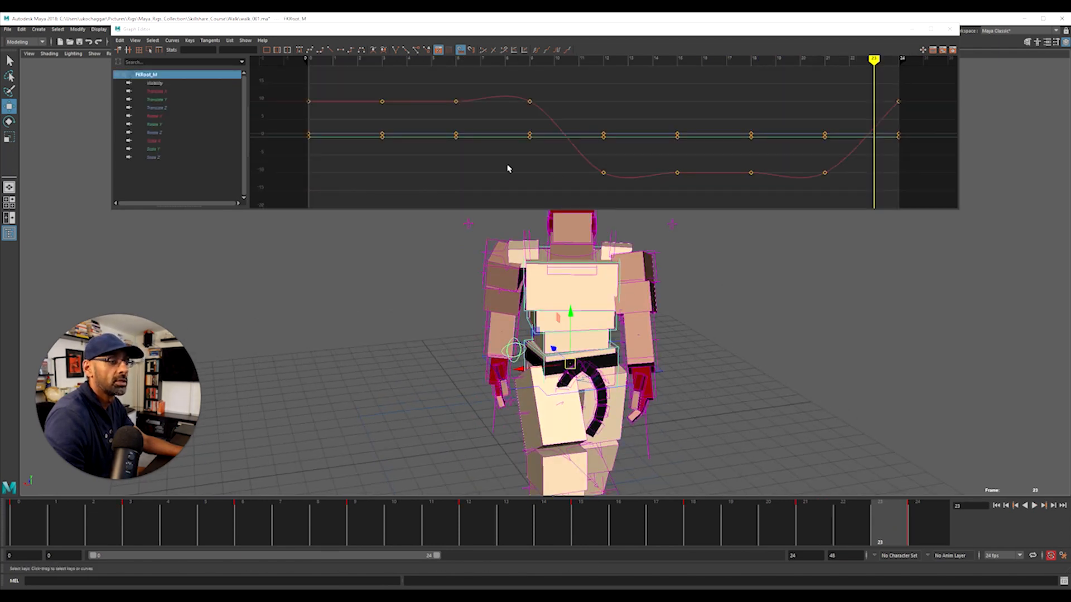
left_click(155, 115)
key("f")
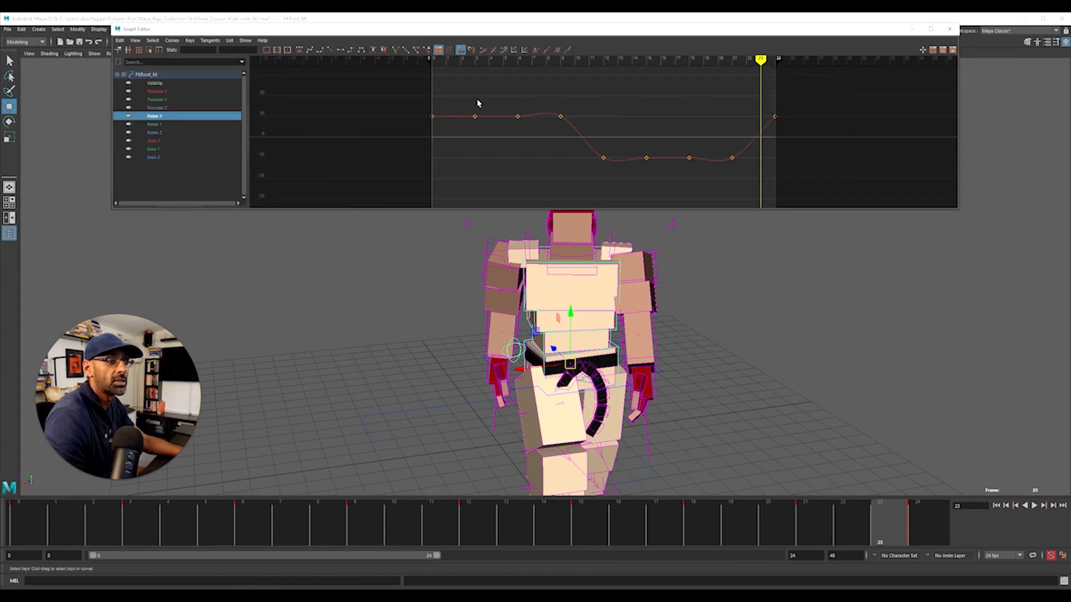
left_click_drag(463, 99, 740, 184)
key("Delete")
key("Delete")
left_click_drag(416, 100, 842, 165)
scroll(395, 421, "down", 5)
Step: Play back the walk from the front and side to review the hip rotation
key("alt+v")
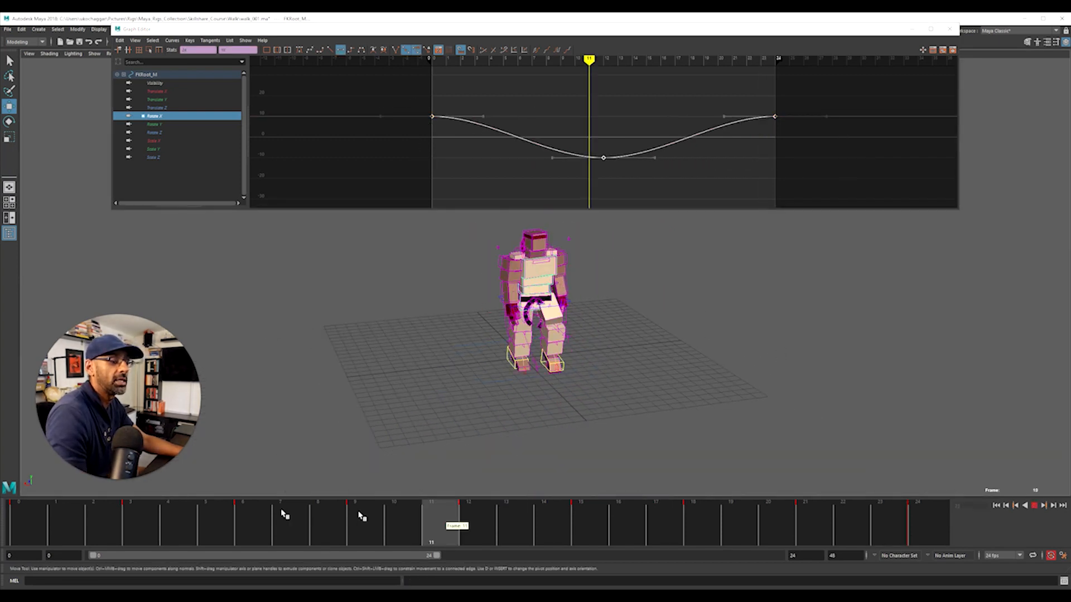
mouse_move(507, 390)
left_mouse_down("alt")
mouse_move(461, 375)
mouse_move(456, 385)
mouse_move(617, 394)
mouse_move(641, 377)
mouse_move(624, 366)
mouse_move(574, 368)
mouse_move(652, 361)
left_mouse_up("alt")
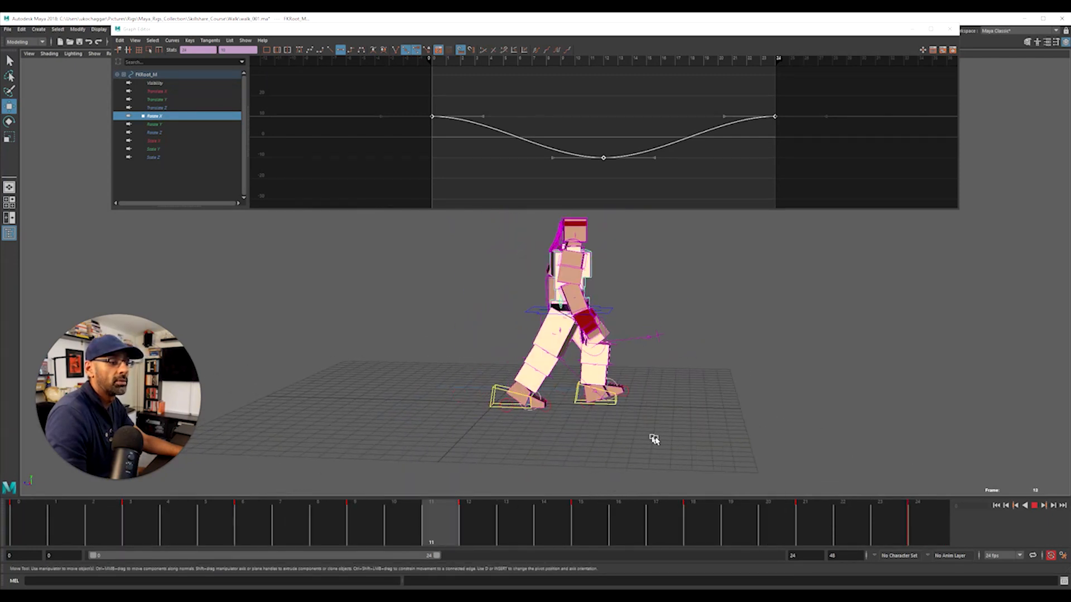
key("alt+v")
Step: Select the left foot's IK control and isolate its Translate Z curve, with the time at frame 0
left_click(7, 539)
left_click_drag(563, 384, 593, 383, "alt")
middle_click_drag(593, 382, 581, 349, "alt")
right_click_drag(581, 349, 612, 359, "alt")
middle_click_drag(612, 359, 612, 389, "alt")
left_click(460, 441)
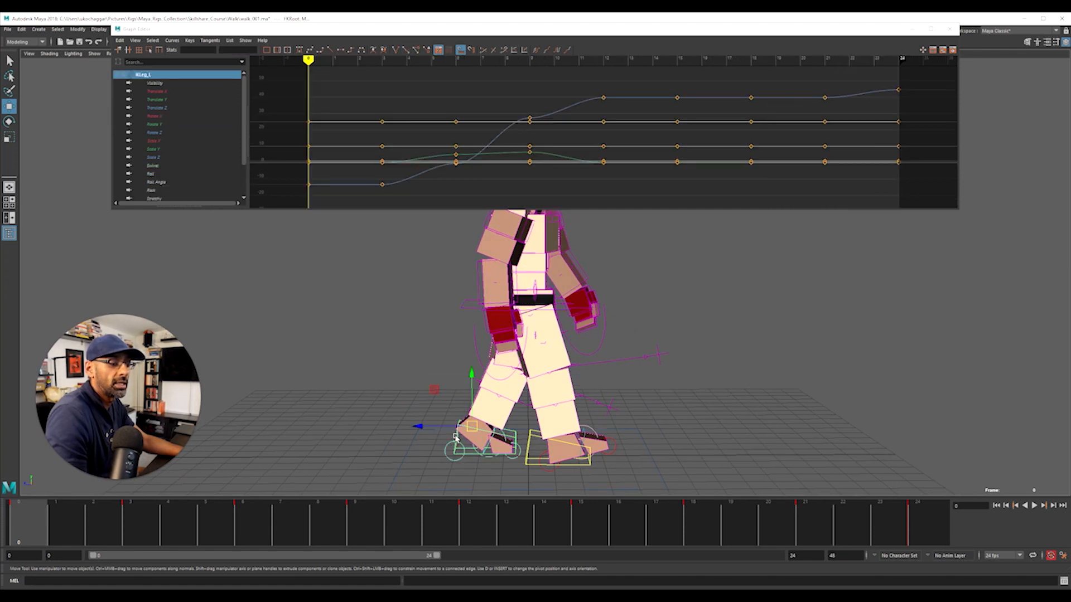
left_click(168, 108)
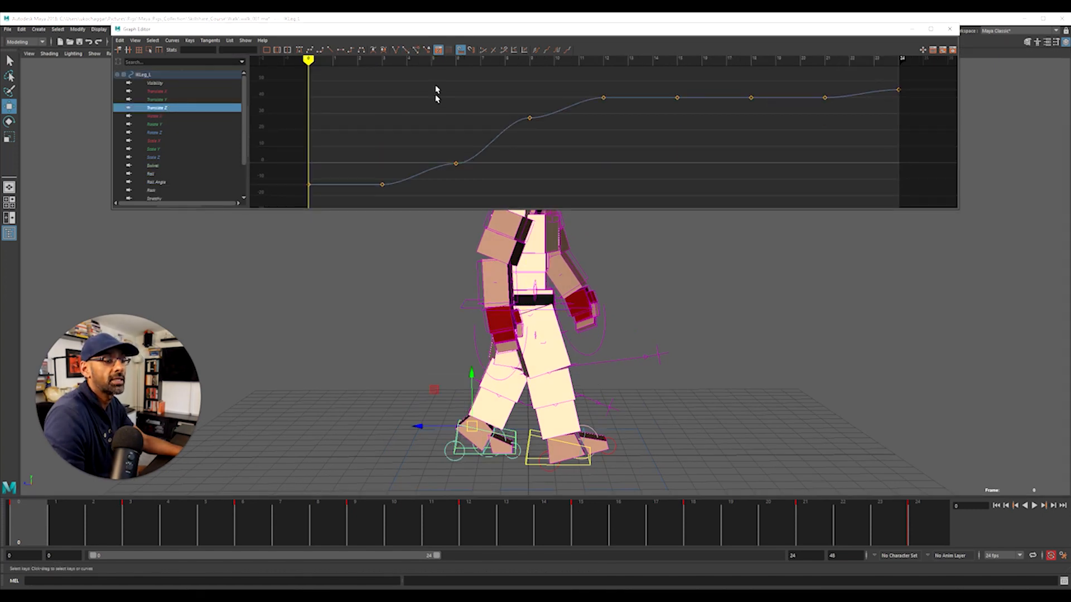
key("alt+v")
key("alt+v")
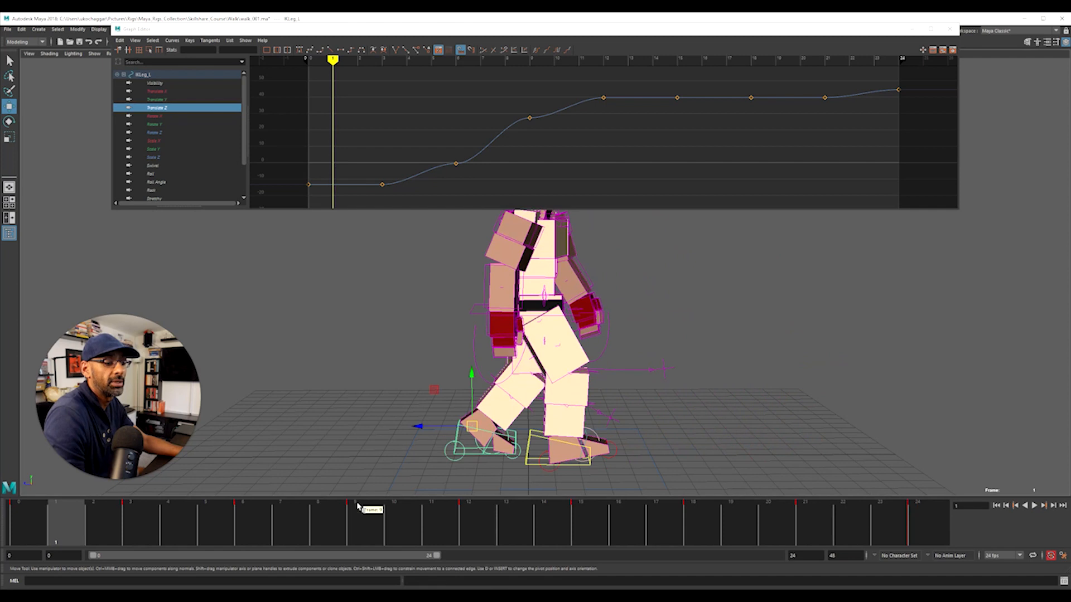
left_click(17, 533)
Step: Set the left foot's Translate Z keys at frames 6 and 9 to spline tangents, comparing them with flat tangents
left_click_drag(426, 91, 566, 193)
left_click(493, 152)
left_click_drag(413, 101, 544, 173)
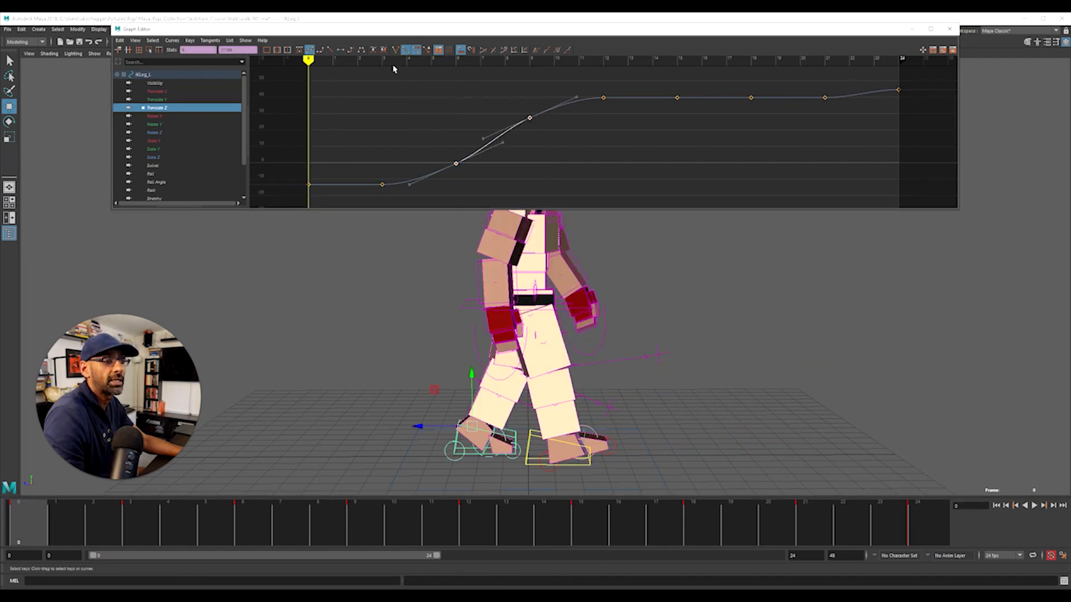
left_click(340, 50)
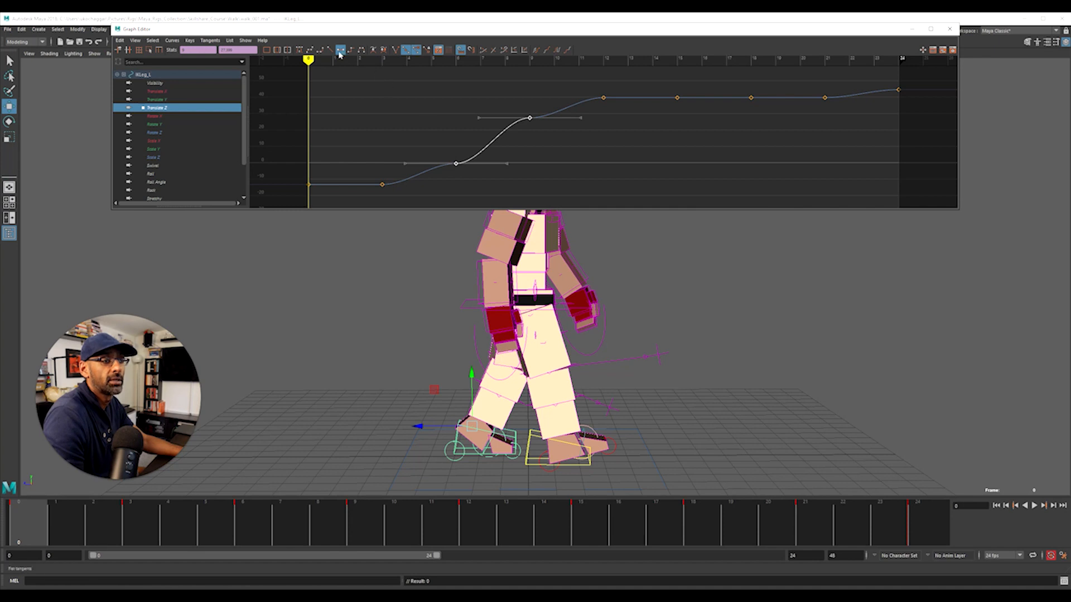
left_click(310, 50)
left_click(529, 118)
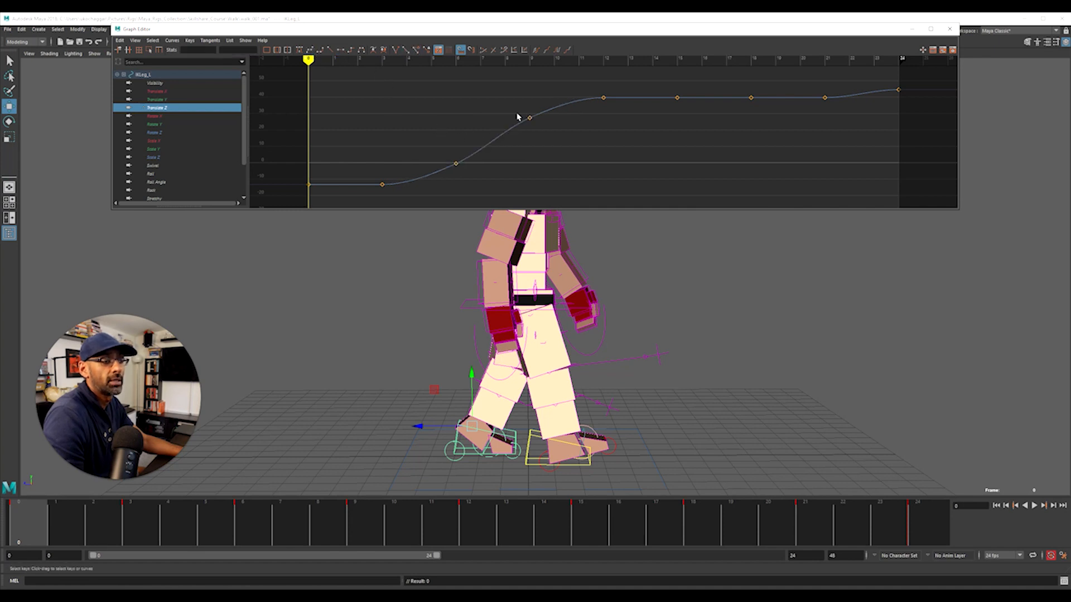
left_click(455, 128)
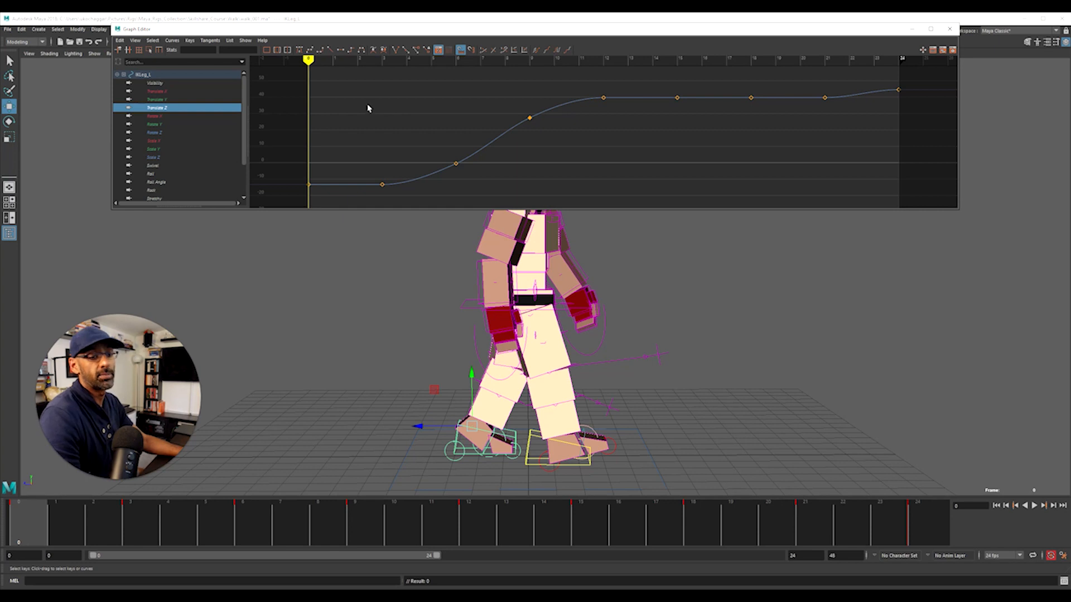
Step: Give the left foot's Translate Y key at frame 6 a spline tangent and inspect its Translate X curve
left_click(171, 99)
key("f")
left_click_drag(420, 98, 463, 120)
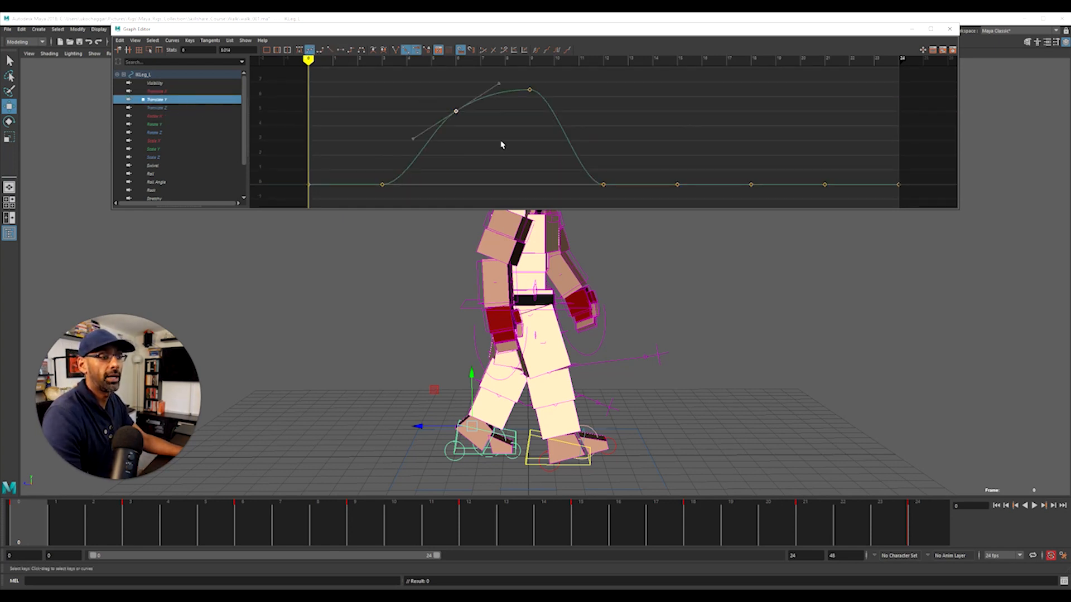
left_click(222, 90)
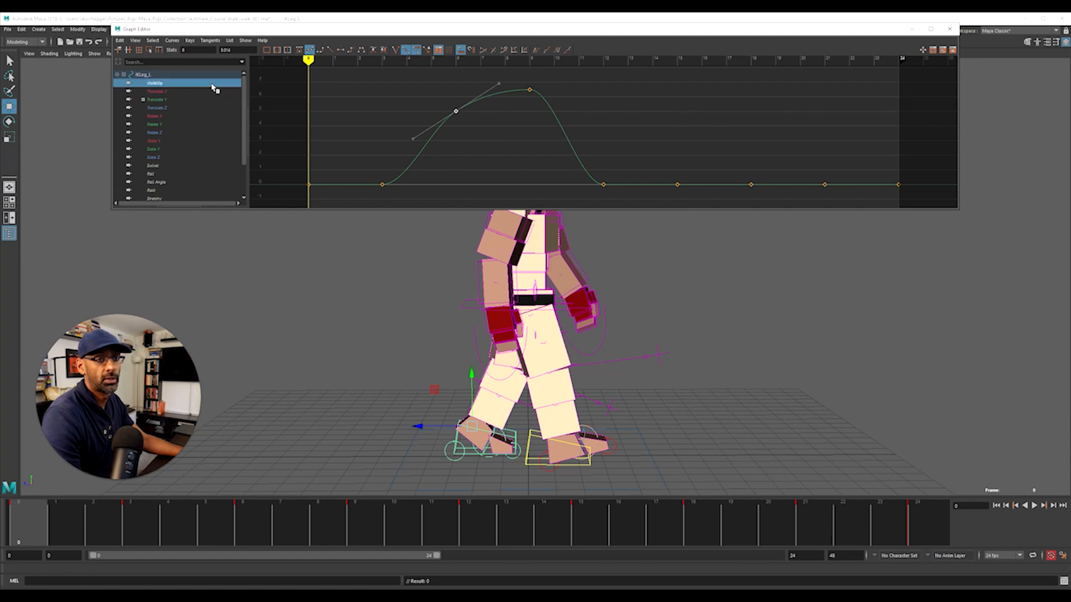
key("f")
scroll(375, 119, "down", 2)
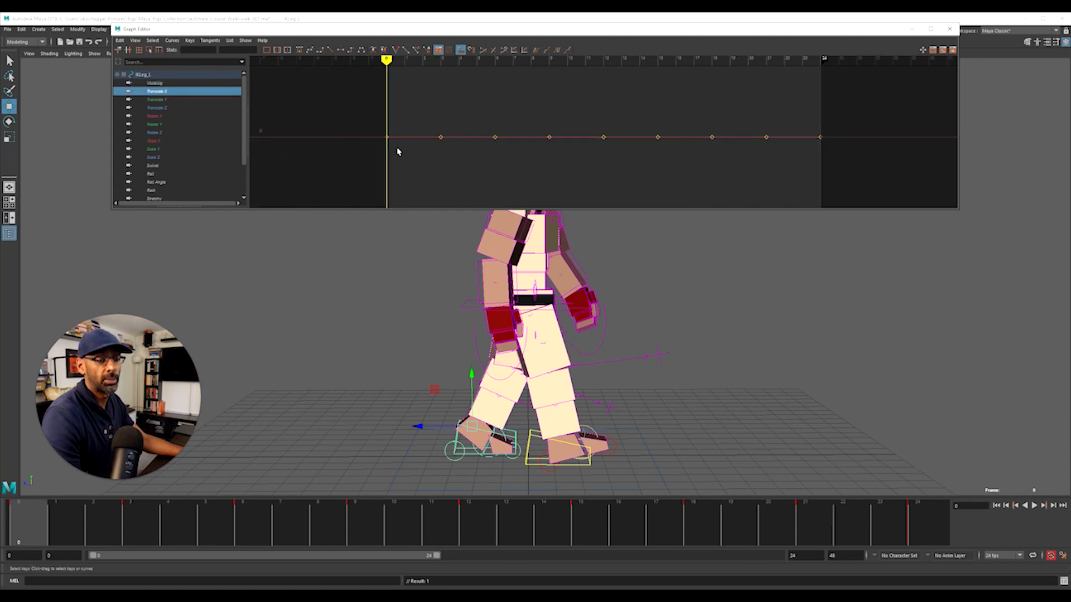
Step: Reshape the tangents of the right foot's Translate Y keys at frames 18 and 21 into a smooth arc
left_click(487, 441)
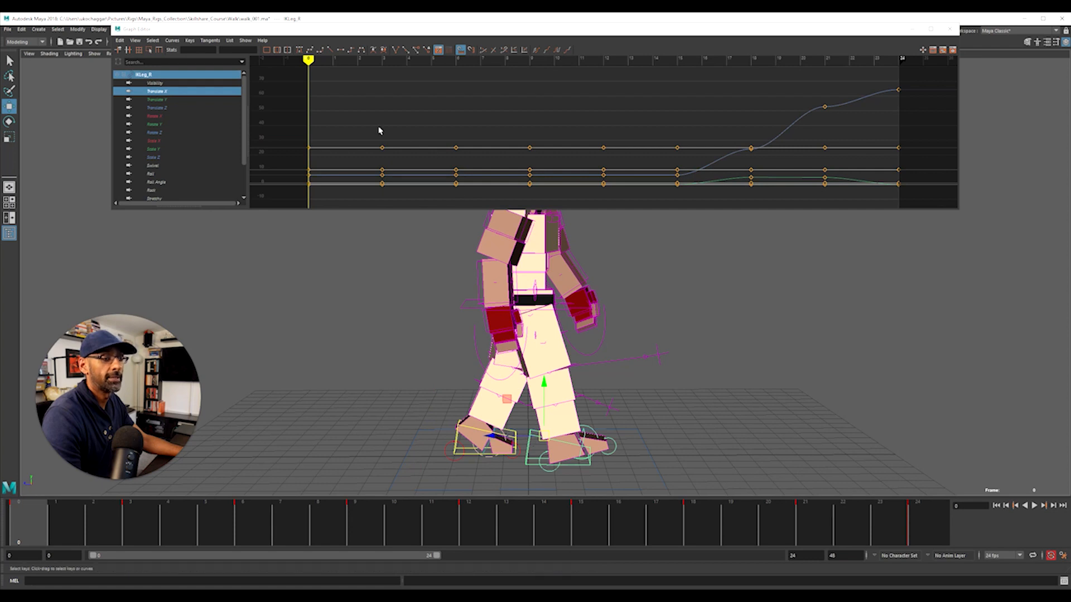
left_click(215, 100)
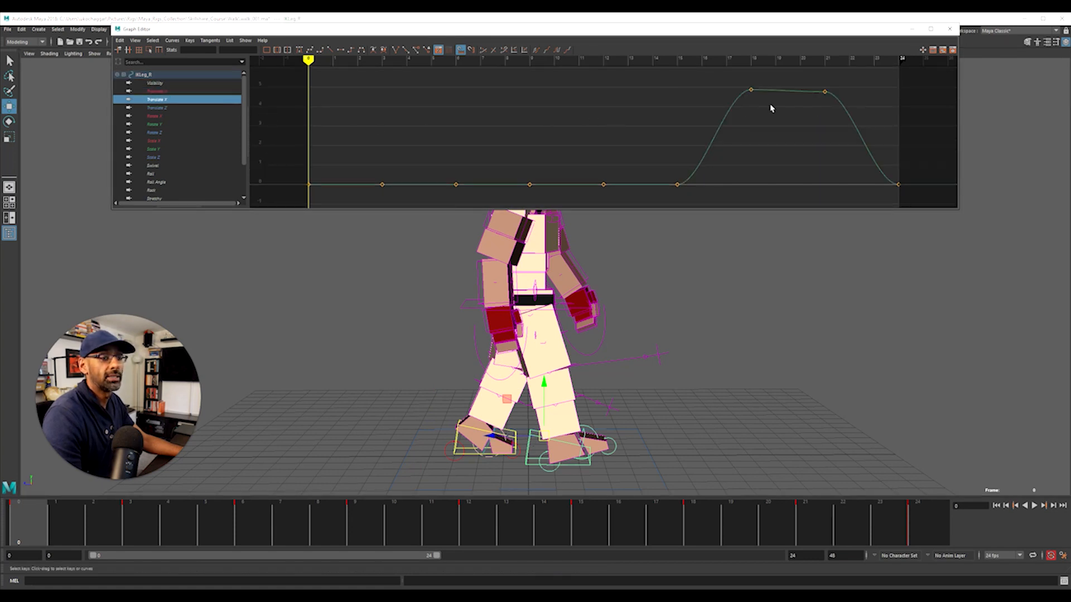
left_click_drag(794, 84, 838, 97)
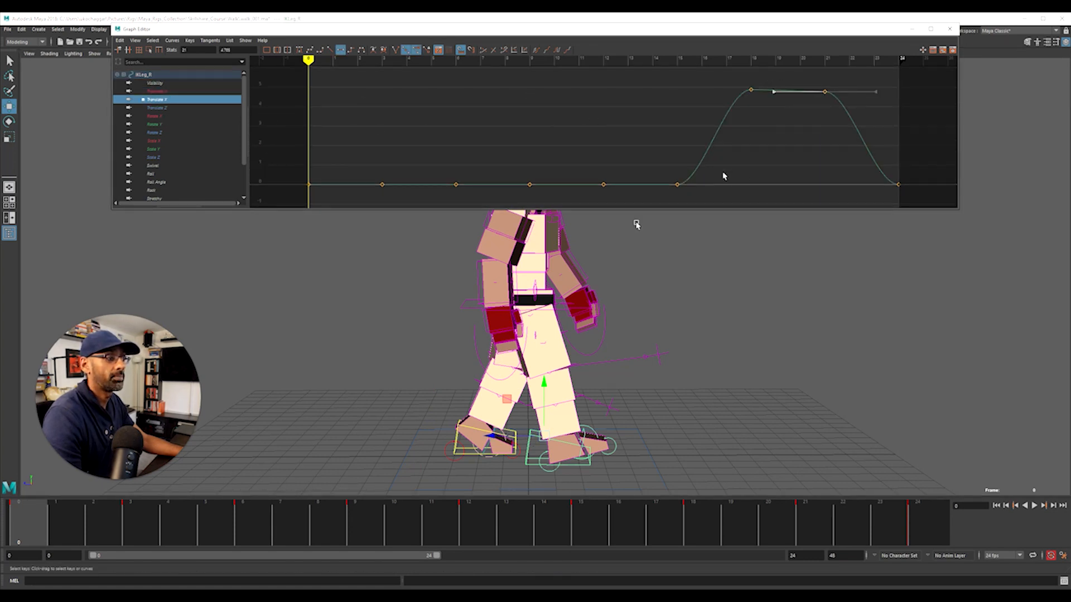
left_click_drag(353, 521, 772, 527)
left_click_drag(773, 85, 797, 109)
middle_click_drag(797, 110, 794, 101)
left_click_drag(735, 74, 758, 99)
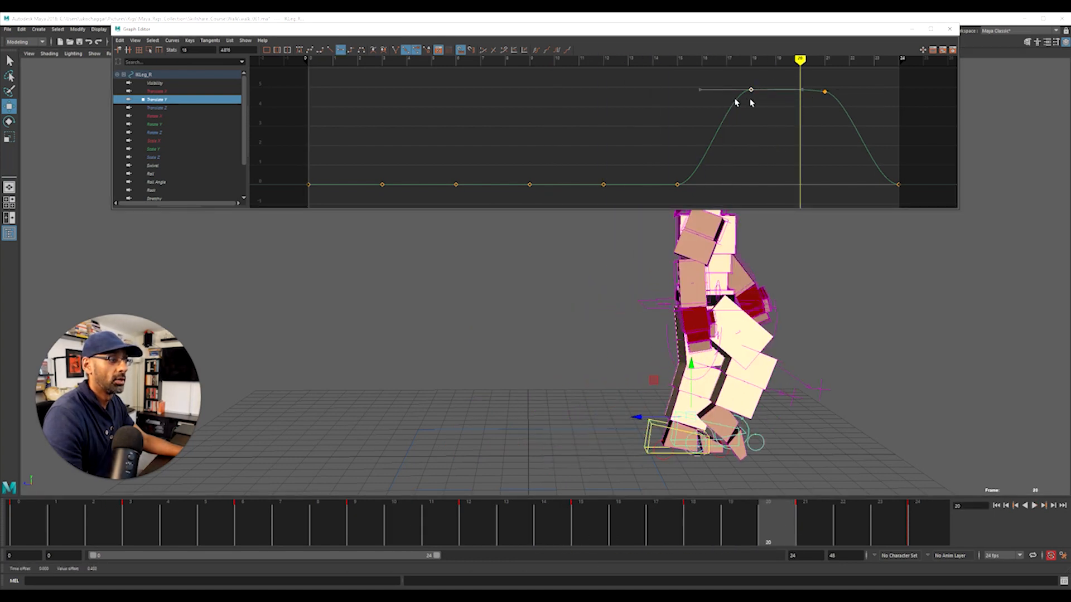
middle_click_drag(723, 104, 724, 108)
left_click_drag(823, 76, 841, 113)
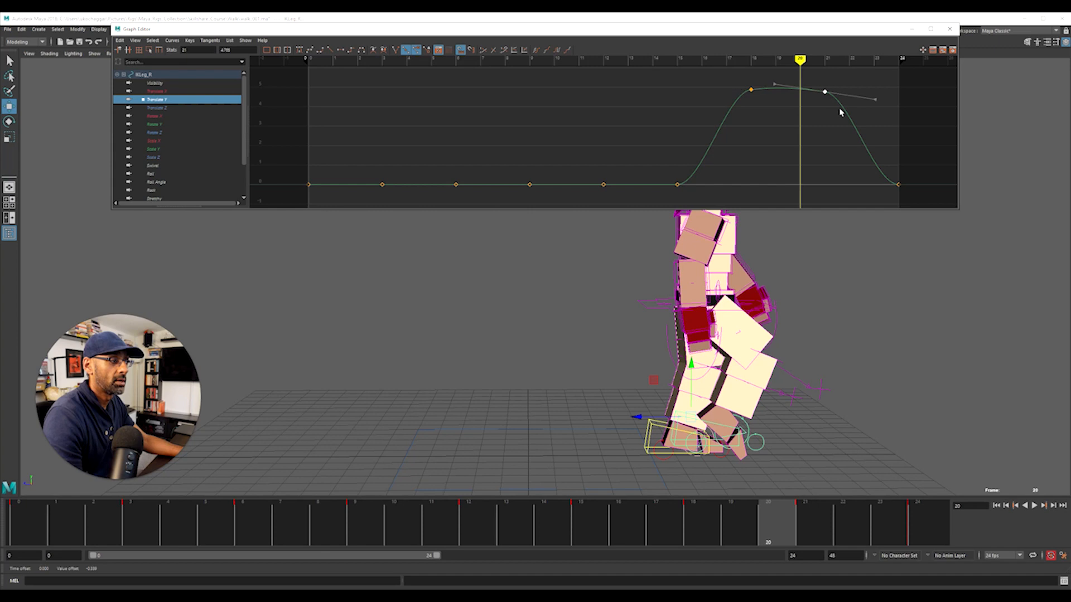
Step: Set the right foot's Translate Z keys at frames 18 and 21 to spline tangents, smooth their handles, and inspect the rotation curves
left_click(168, 109)
left_click_drag(725, 102, 826, 174)
left_click(802, 168)
left_click_drag(729, 133, 797, 153)
middle_click_drag(796, 152, 796, 145)
left_click_drag(806, 94, 848, 142)
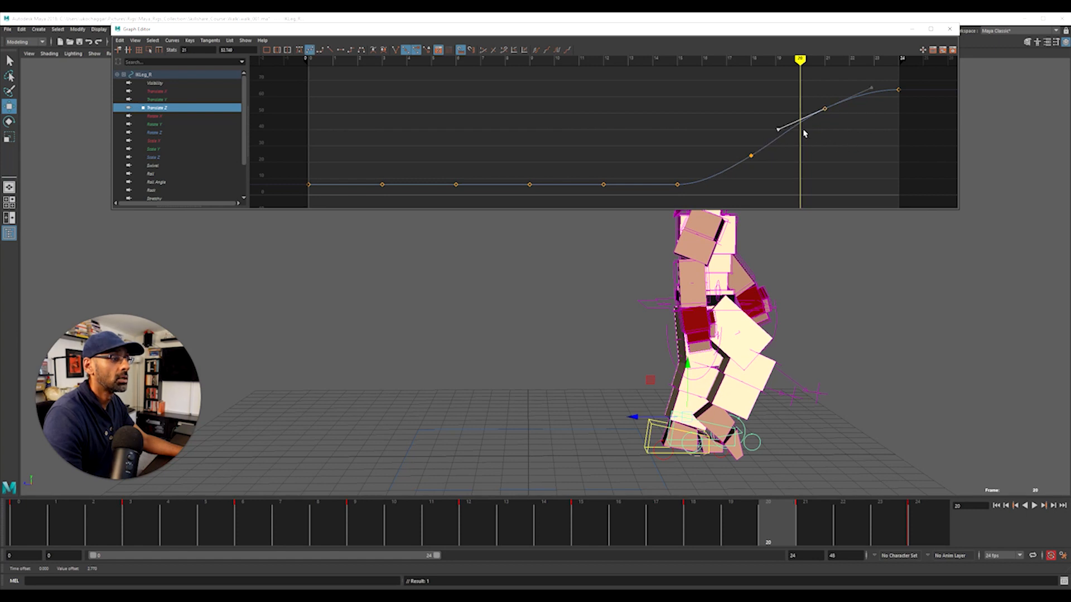
middle_click_drag(807, 138, 808, 141)
left_click_drag(591, 118, 625, 145)
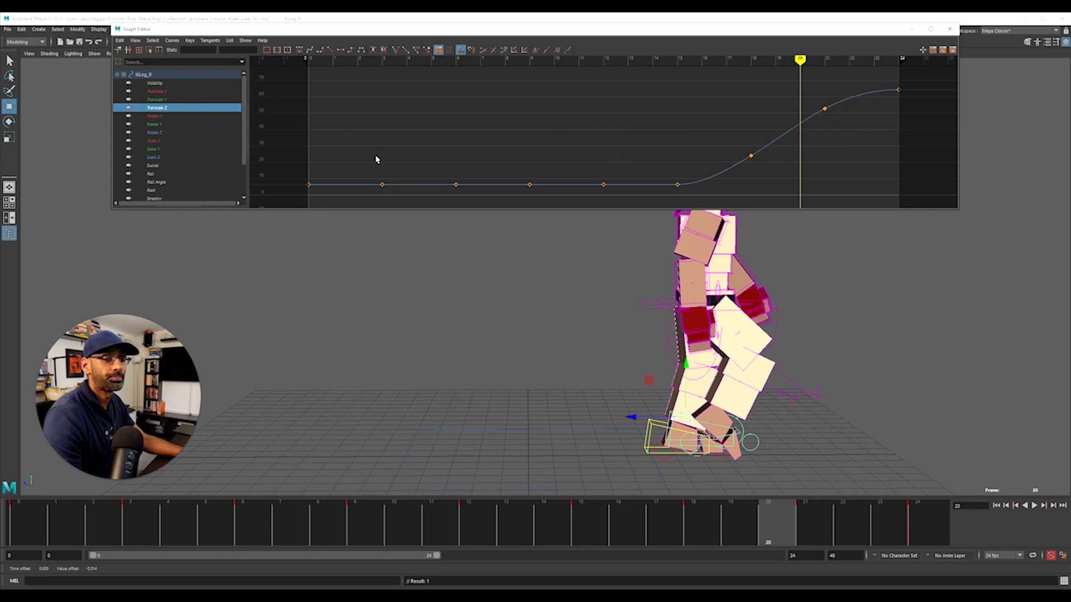
left_click(171, 117)
left_click(170, 124)
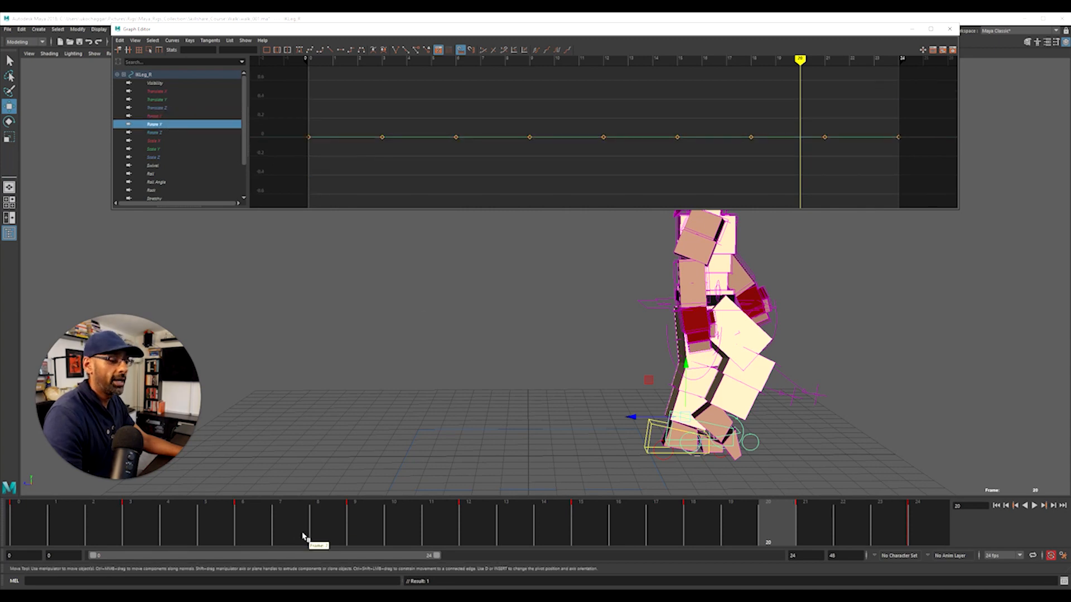
Step: Apply spline tangents to the right toe roll control's Rotate X keys at frames 9, 12, 15 and 21
key("alt+shift+v")
left_click(470, 470)
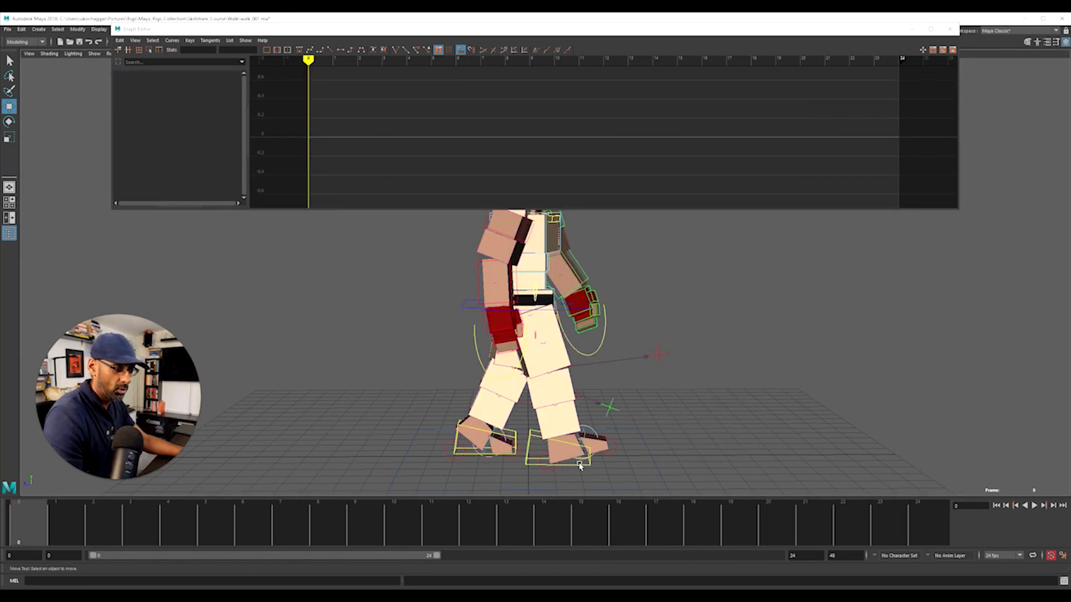
left_click(591, 434)
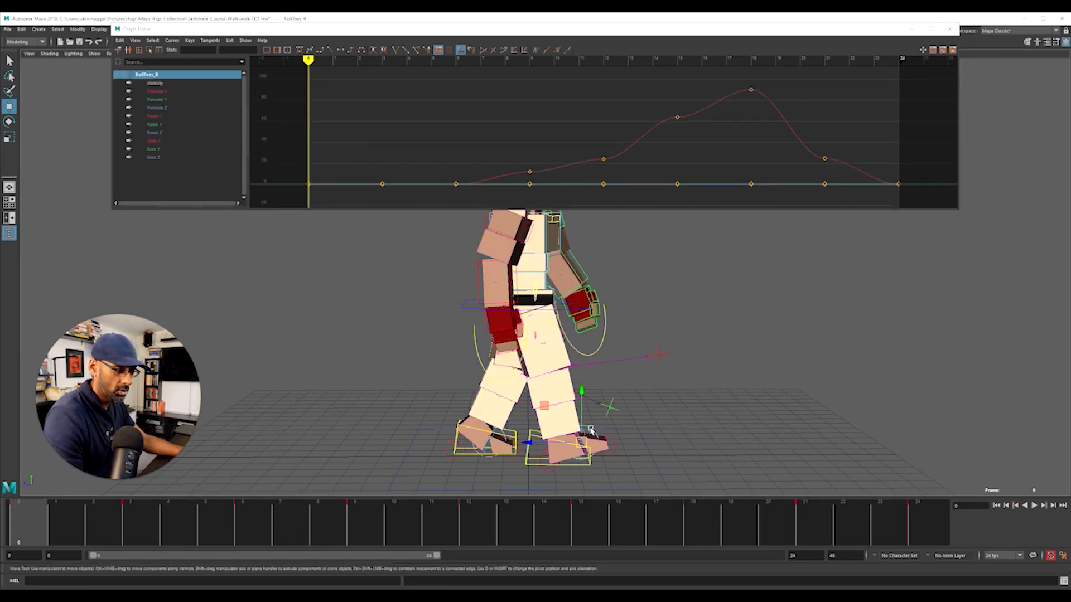
left_click(172, 116)
left_click_drag(506, 97, 704, 183)
key("shift+s")
left_click_drag(775, 134, 845, 178)
key("shift+s")
Step: Smooth the right toe roll control's Rotate X keys at frames 9, 12 and 15, and check its Rotate Y and Z curves
left_click(529, 172)
middle_click_drag(552, 191, 556, 193)
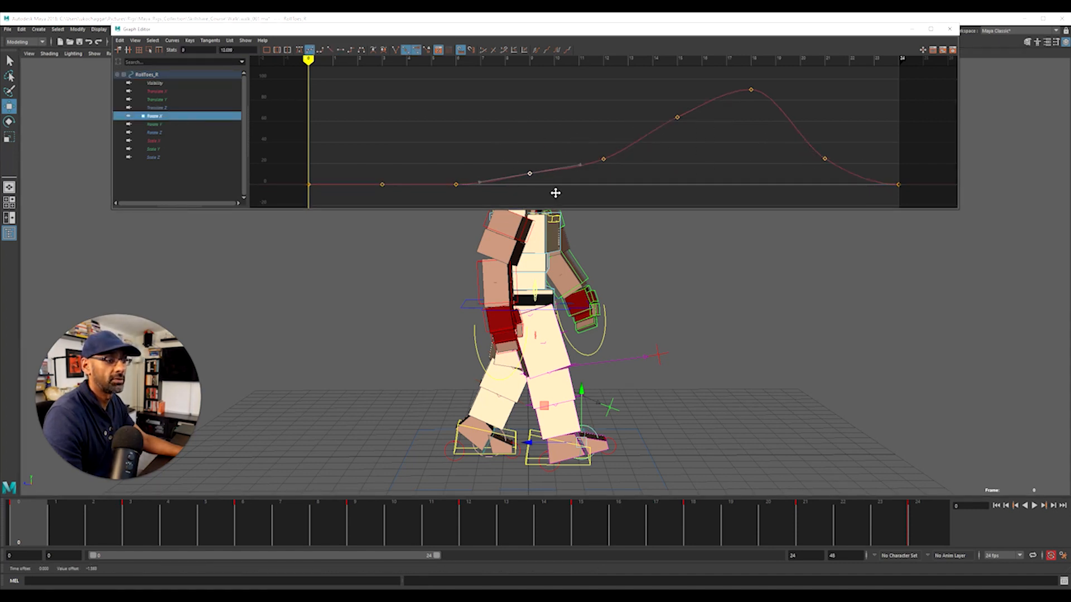
left_click(604, 159)
middle_click_drag(629, 172, 660, 159)
left_click(677, 119)
left_click(631, 140)
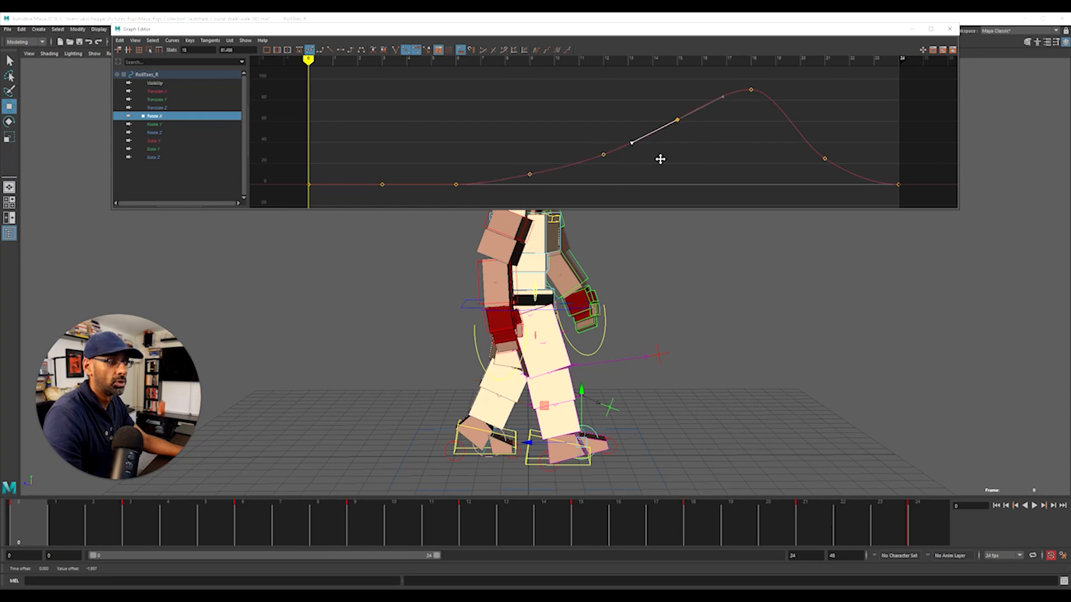
left_click(177, 124)
left_click(177, 132)
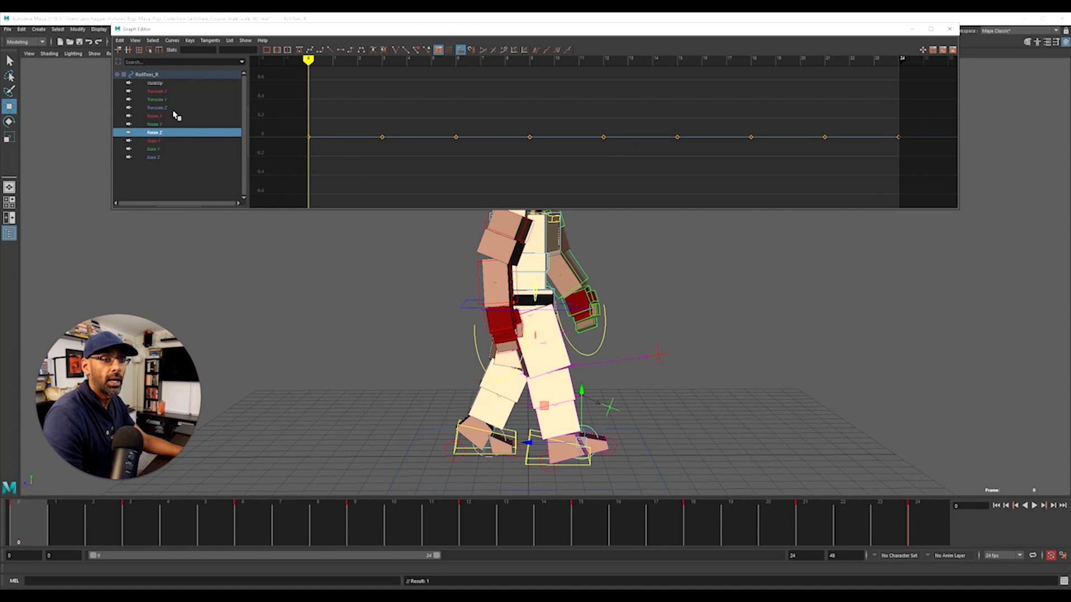
left_click(176, 116)
Step: Smooth the tangent of the right toes control's Rotate X key at frame 21
left_click(632, 460)
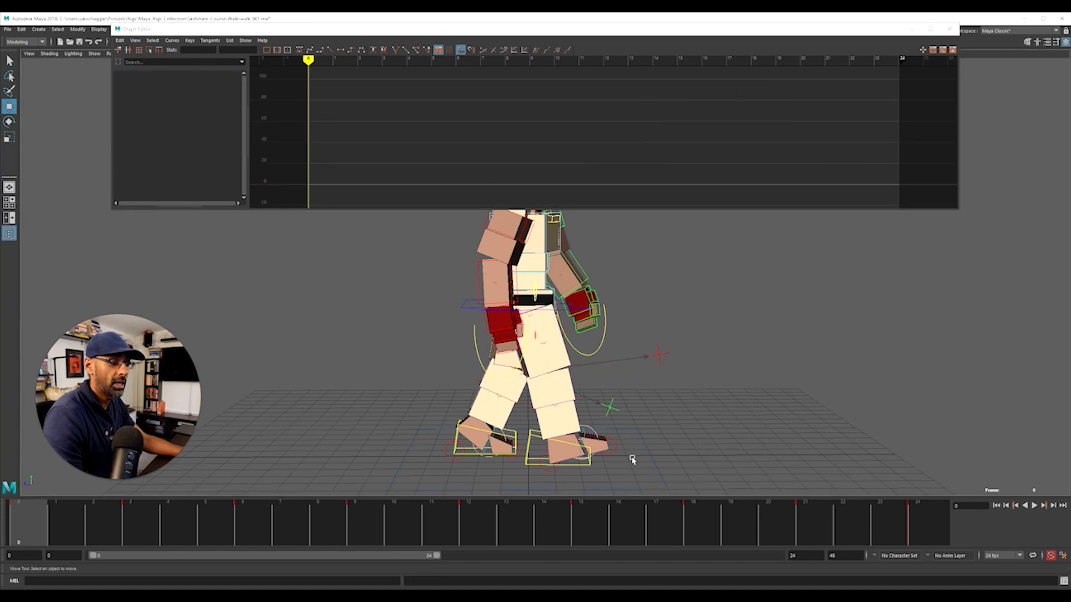
scroll(557, 411, "up", 2)
left_click(557, 412)
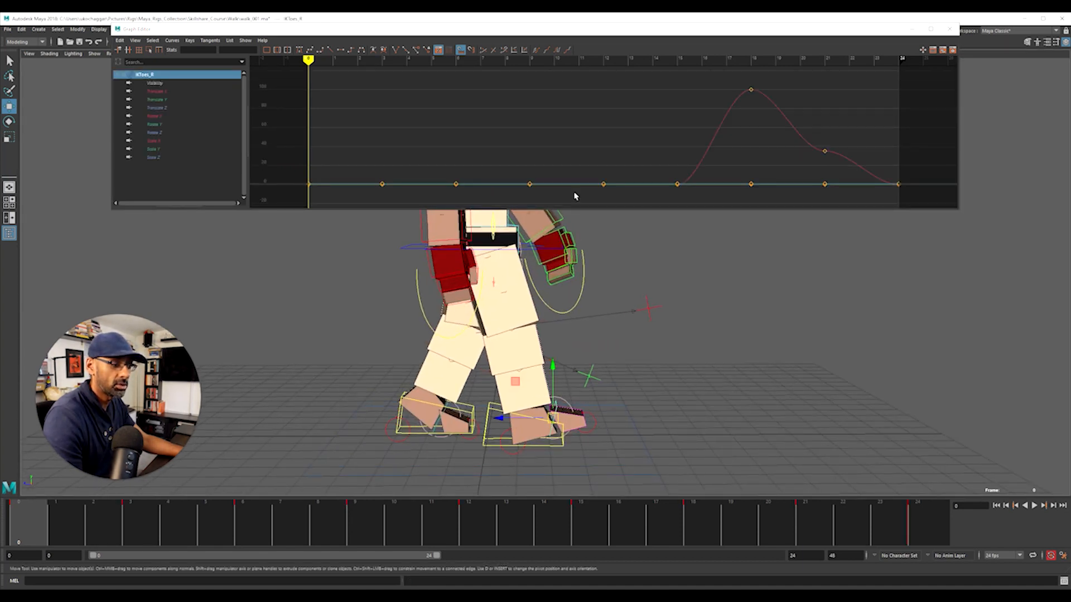
left_click(825, 151)
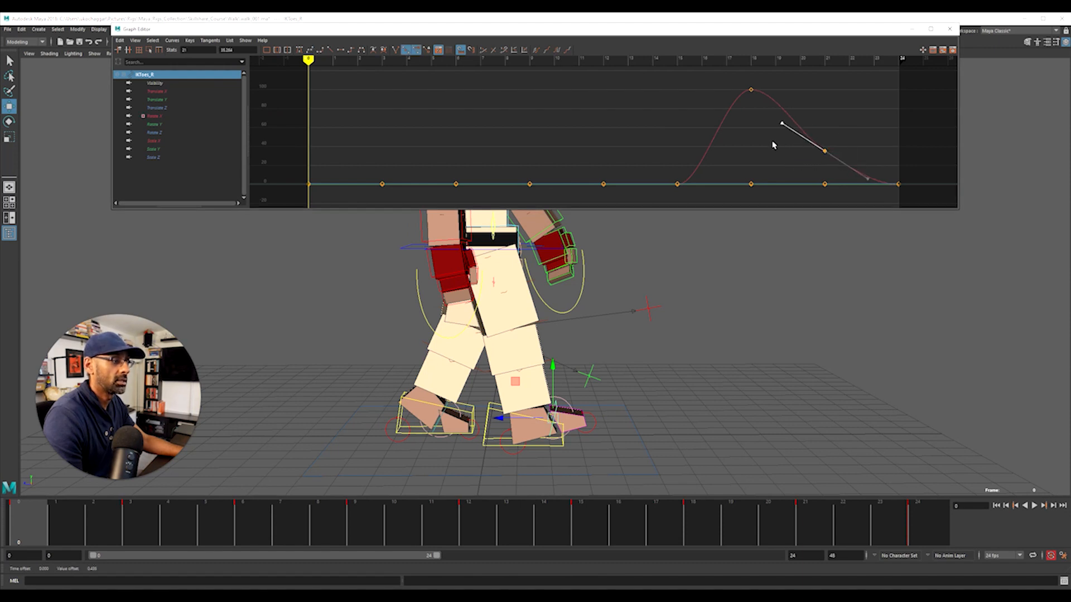
Step: Apply spline tangents to the left toe roll control's Rotate X keys at frames 3, 9 and 21, and smooth their handles
left_click(459, 408)
left_click(172, 116)
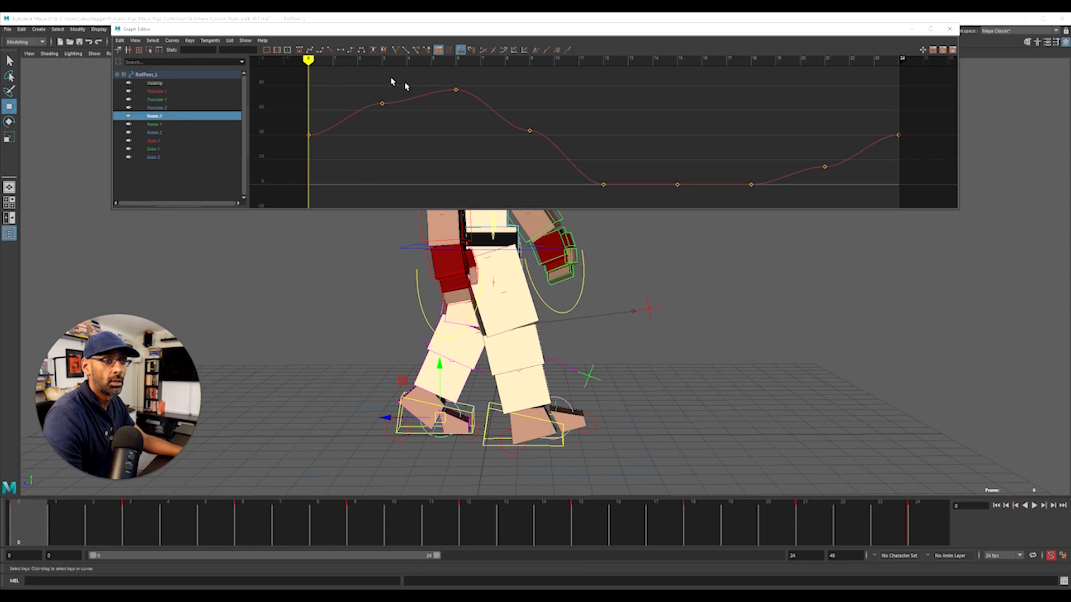
left_click_drag(404, 86, 621, 175)
left_click(825, 167)
left_click_drag(394, 92, 360, 119)
left_click(529, 131)
left_click(487, 103)
middle_click_drag(505, 120, 507, 128)
left_click(825, 167)
left_click_drag(848, 137, 869, 150)
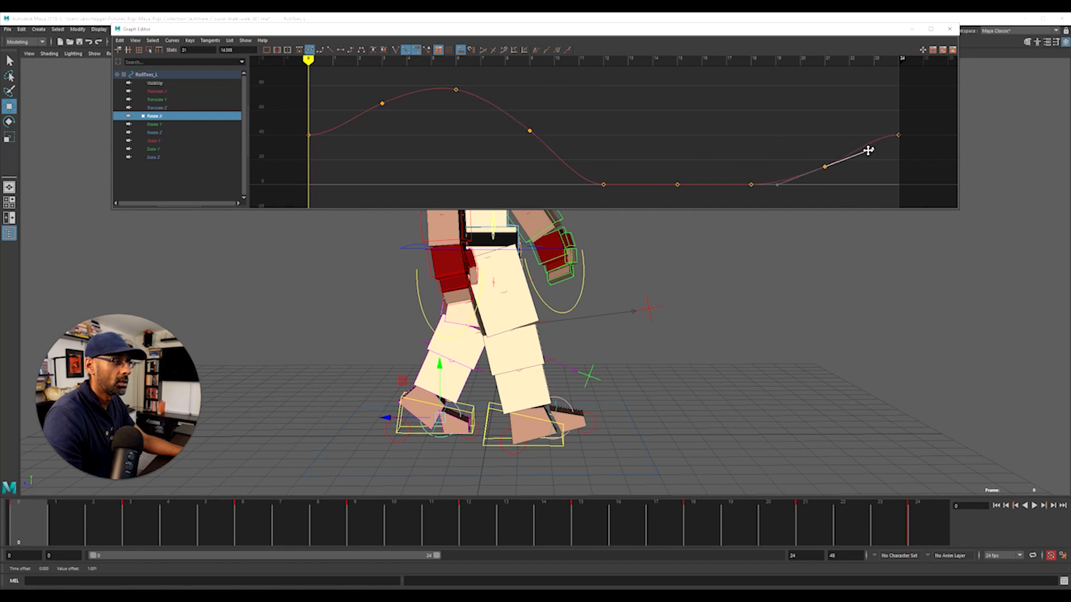
left_click(511, 143)
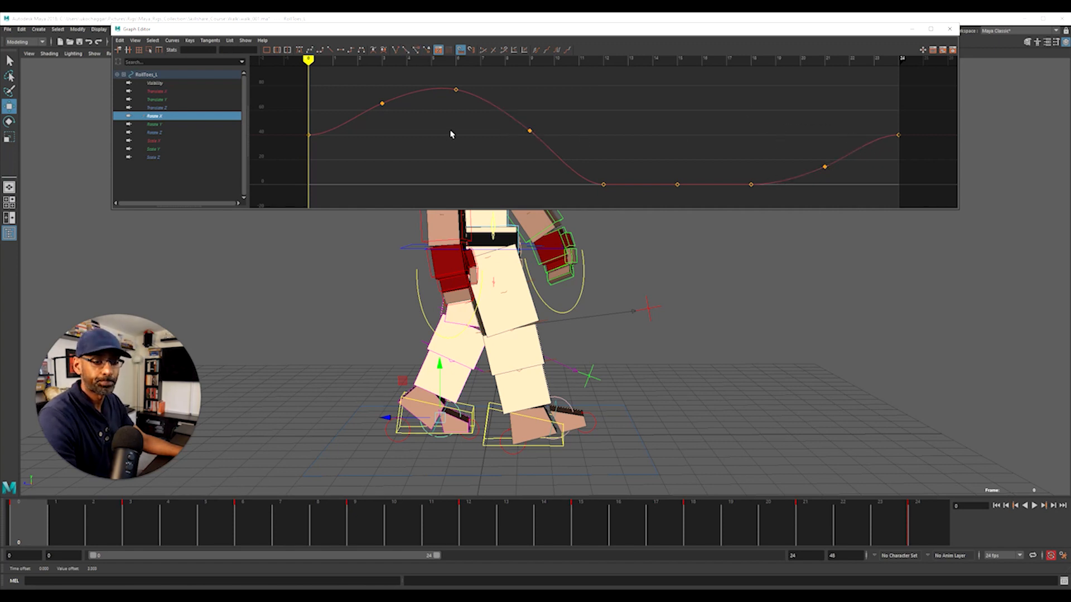
Step: Smooth the tangent of the left toes control's Rotate X key at frame 9
left_click(433, 445)
left_click(441, 422)
left_click(530, 120)
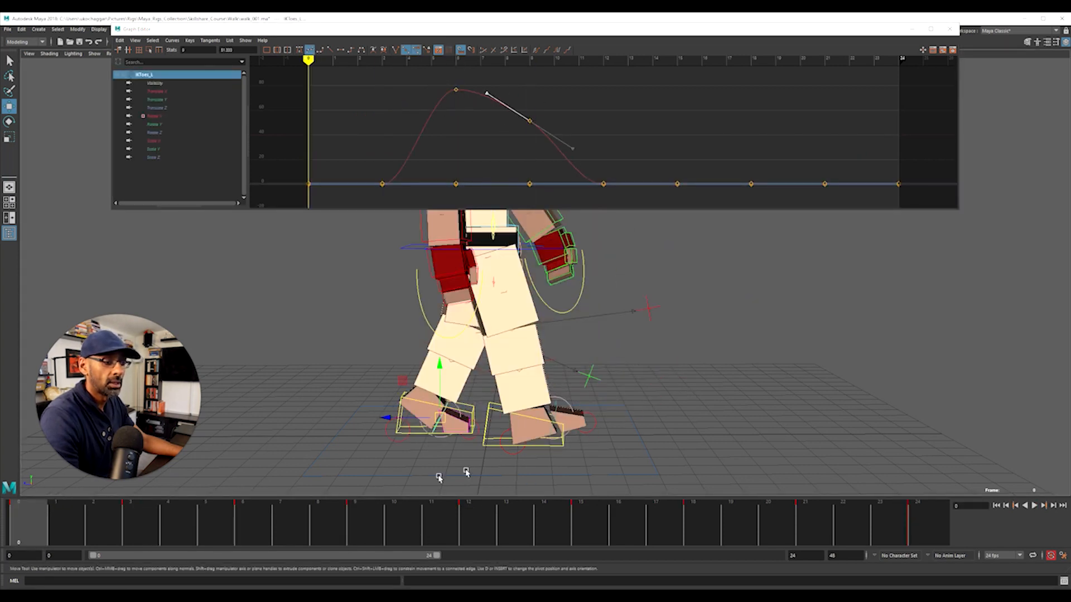
Step: Examine the right heel roll curves, and the left heel roll curves and pose at frame 12
left_click(520, 451)
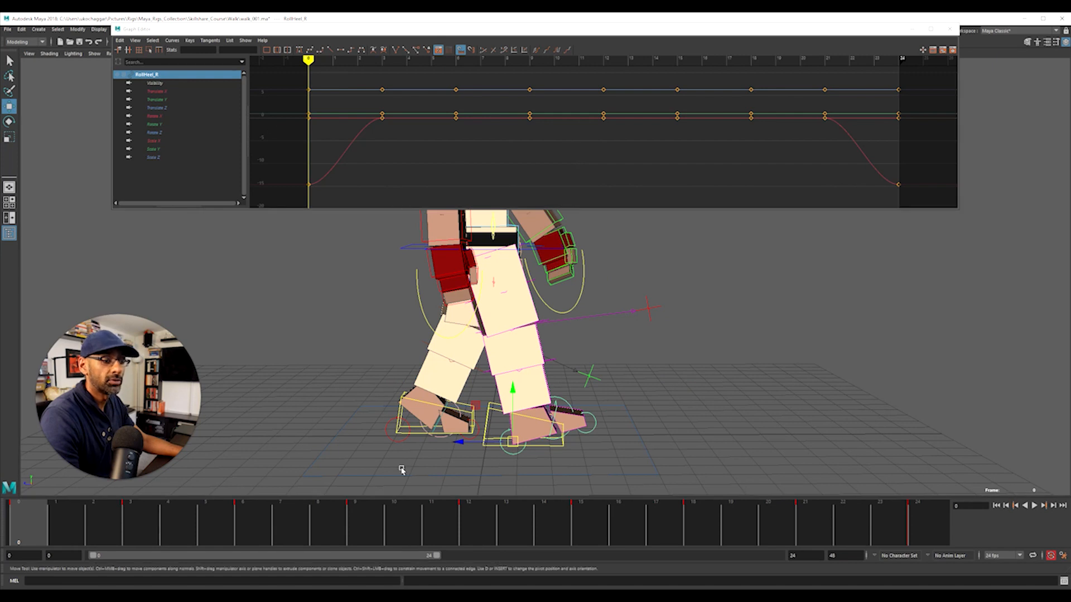
left_click(397, 443)
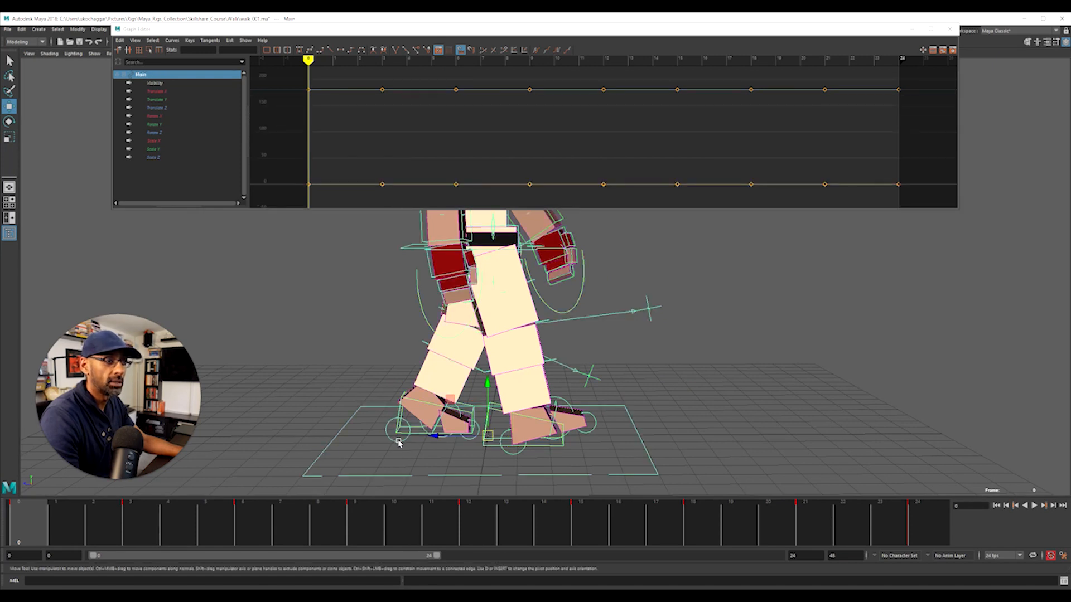
left_click(196, 116)
key("f")
left_click_drag(67, 530, 485, 533)
left_click(661, 441)
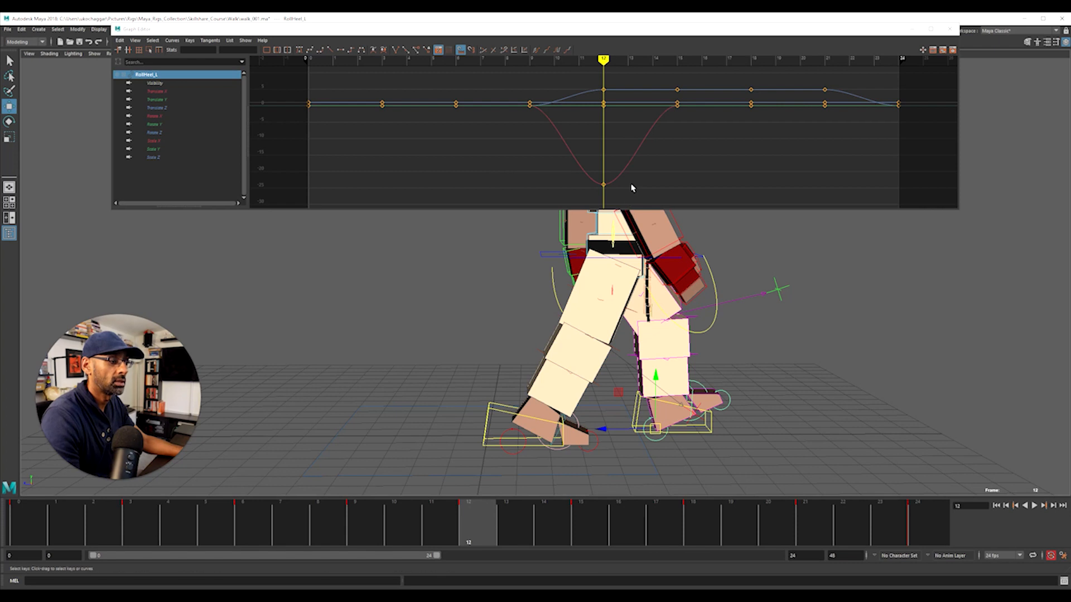
left_click_drag(686, 446, 718, 377, "alt")
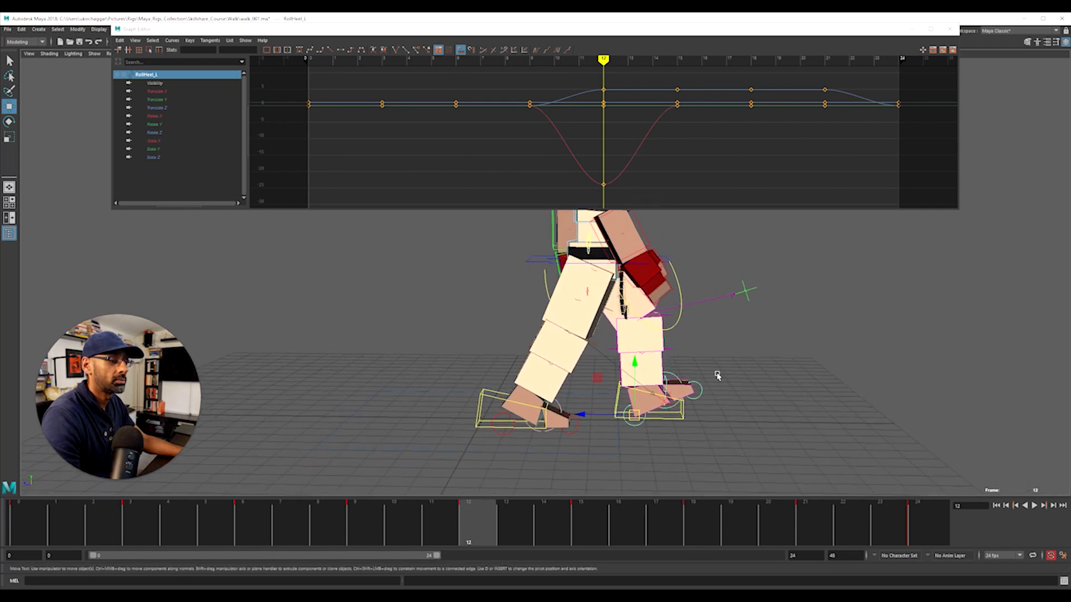
Step: Try raising the hip control's Translate Y key at frame 12, and undo the edit
left_click(543, 262)
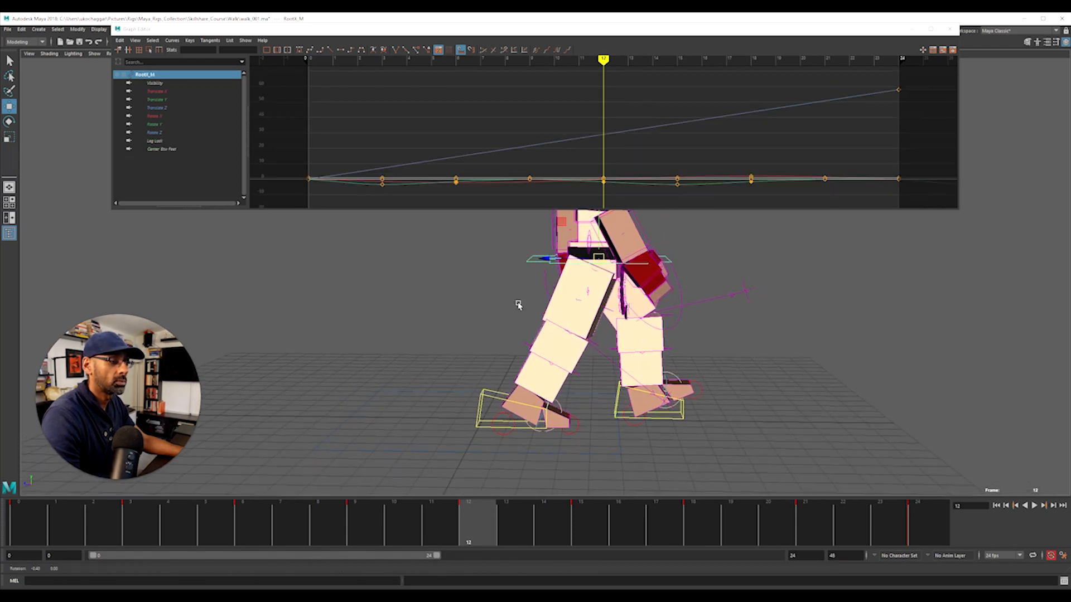
left_click_drag(519, 303, 457, 346, "alt")
left_click(156, 100)
key("f")
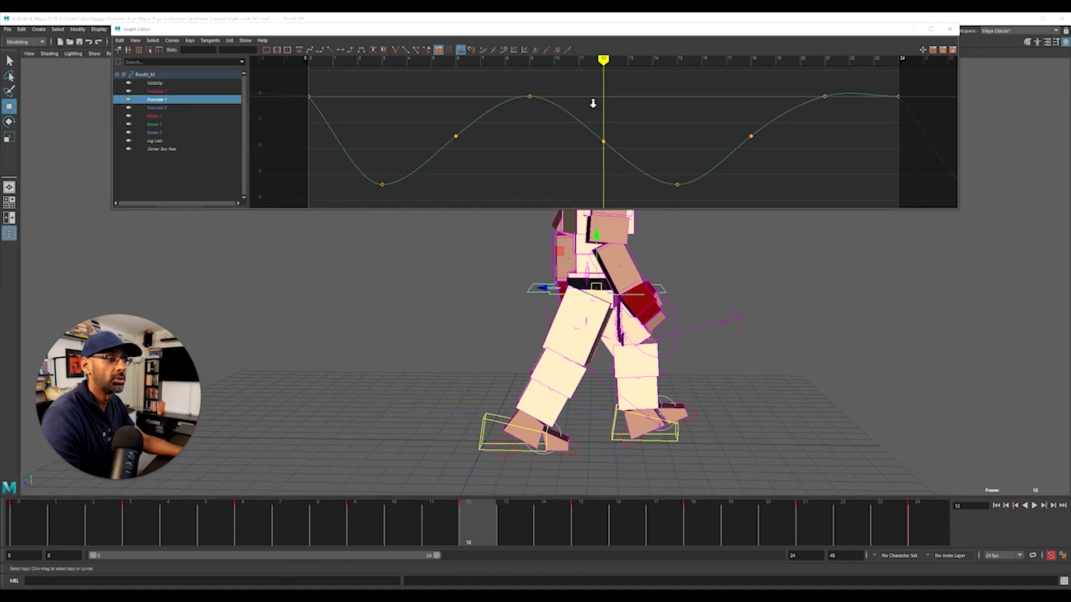
scroll(593, 103, "down", 2)
left_click_drag(612, 173, 620, 174)
middle_click_drag(625, 178, 625, 173, "shift")
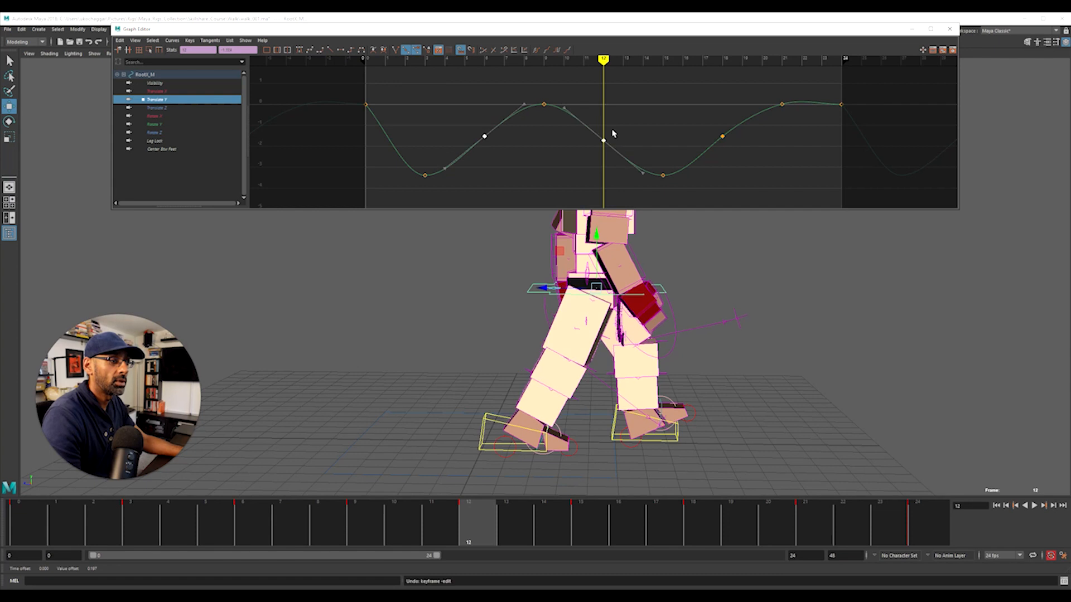
middle_click_drag(623, 155, 623, 146, "shift")
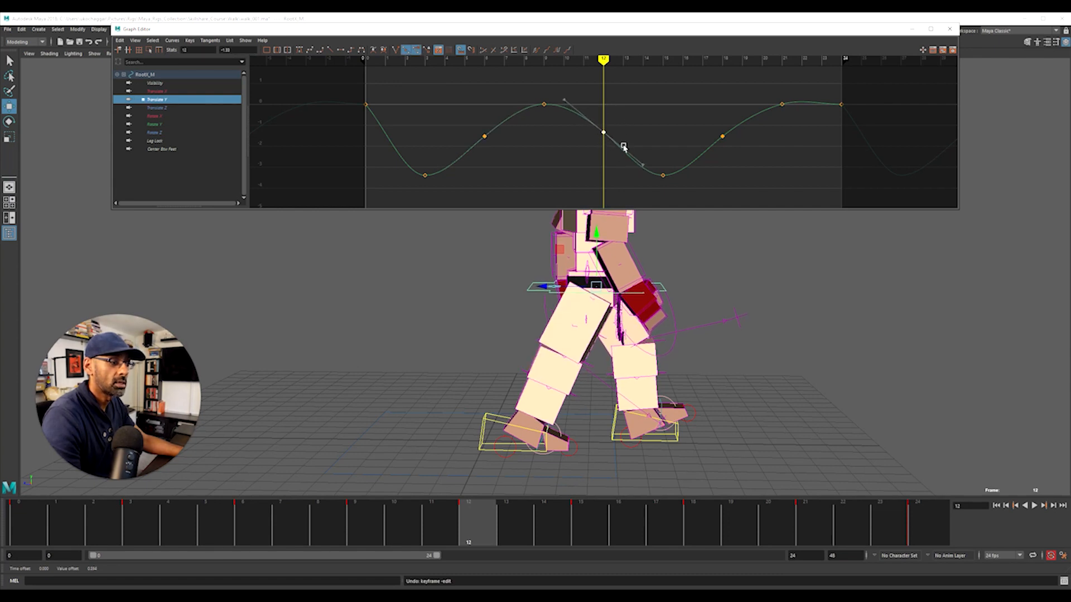
key("ctrl+z")
Step: Match the left foot's Translate Z keys at frames 12, 15, 18 and 21 to the value of its frame 24 key
left_click(679, 440)
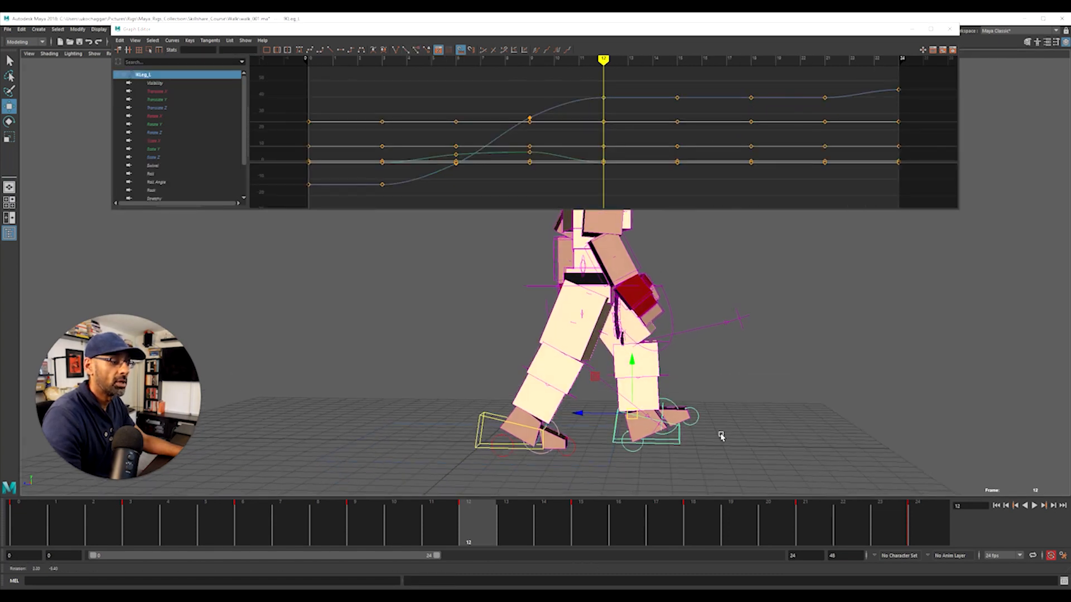
left_click(176, 108)
key("f")
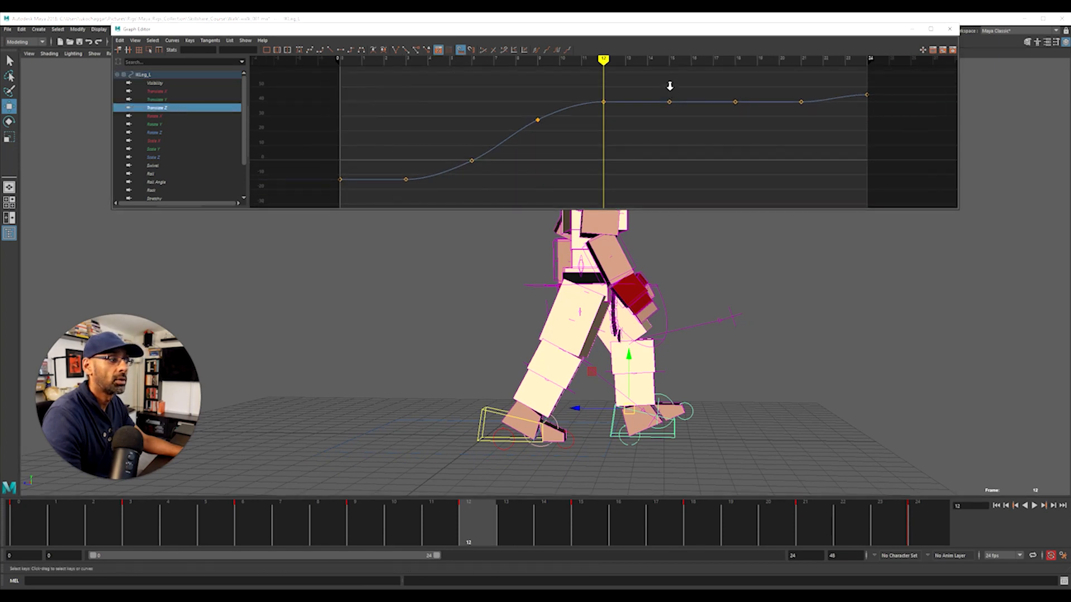
left_click_drag(580, 87, 812, 145)
middle_click_drag(810, 140, 812, 133)
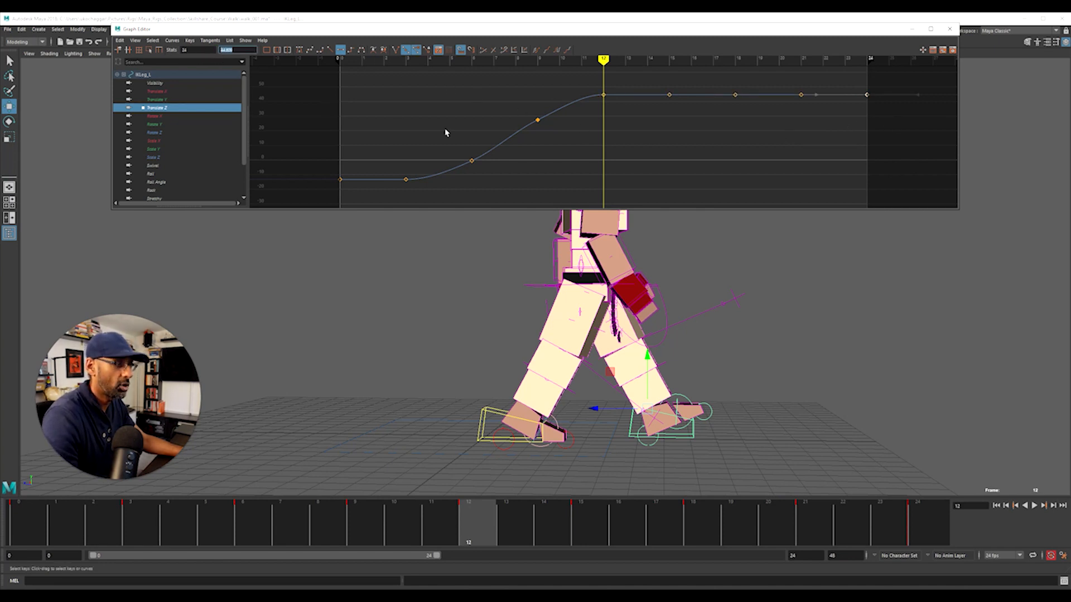
left_click_drag(582, 88, 842, 120)
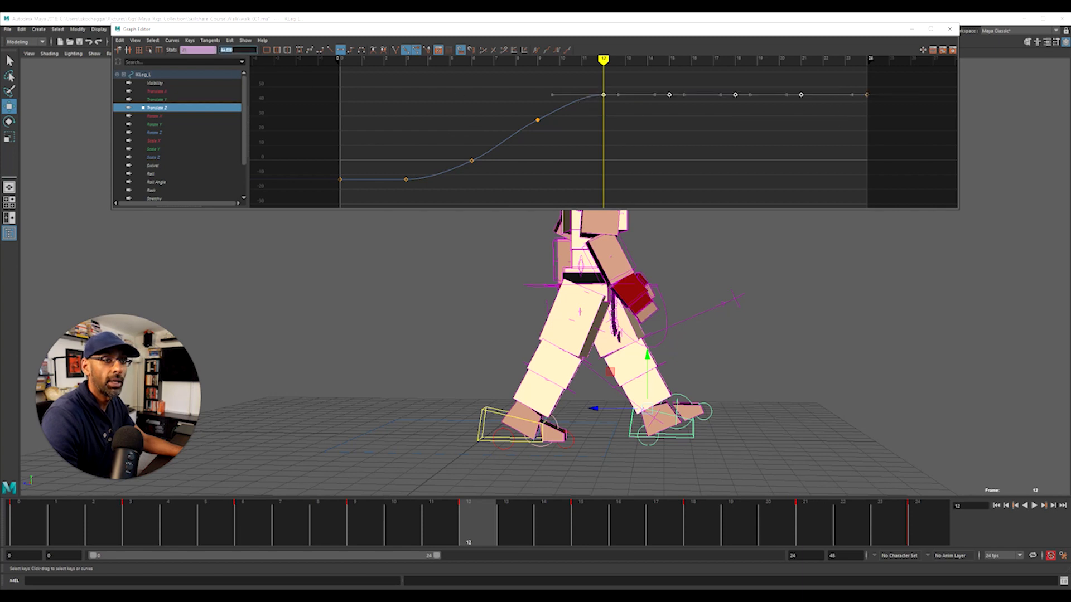
left_click(350, 92)
Step: Delete the left toe roll control's Translate Z keys at frames 3 and 6, and play back the walk
left_click_drag(655, 519, 895, 535)
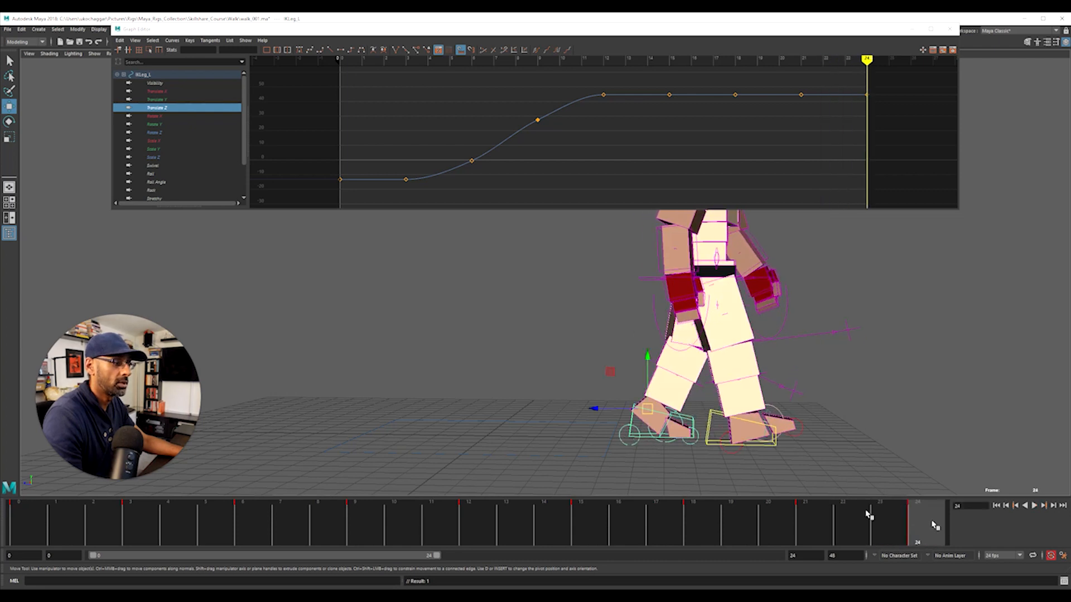
left_click(630, 461)
left_click(666, 445)
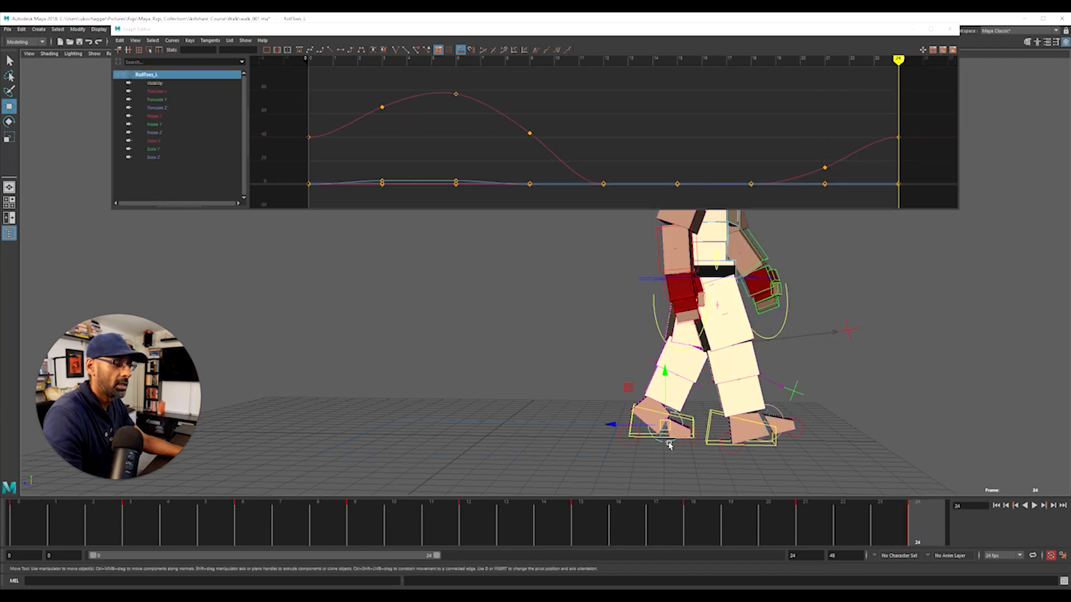
left_click(174, 108)
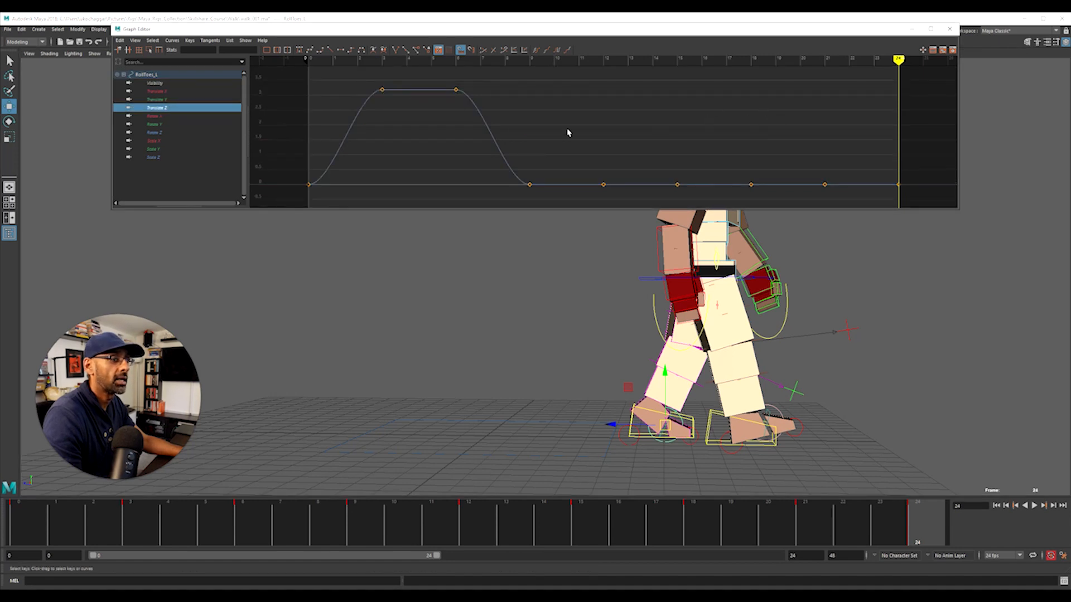
left_click_drag(39, 520, 179, 527)
left_click_drag(364, 79, 510, 119)
key("Delete")
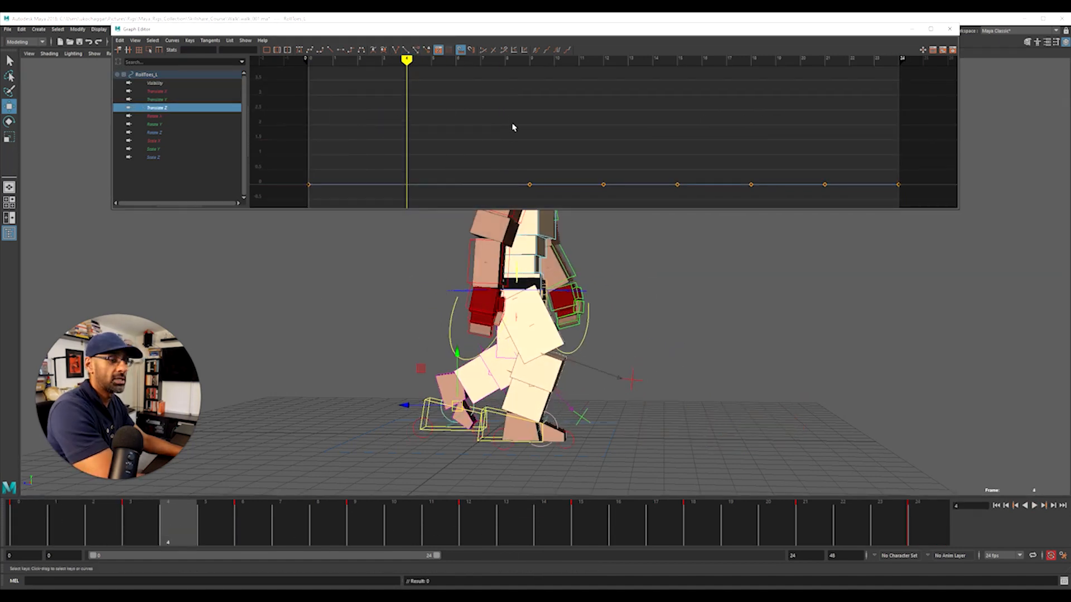
key("alt+v")
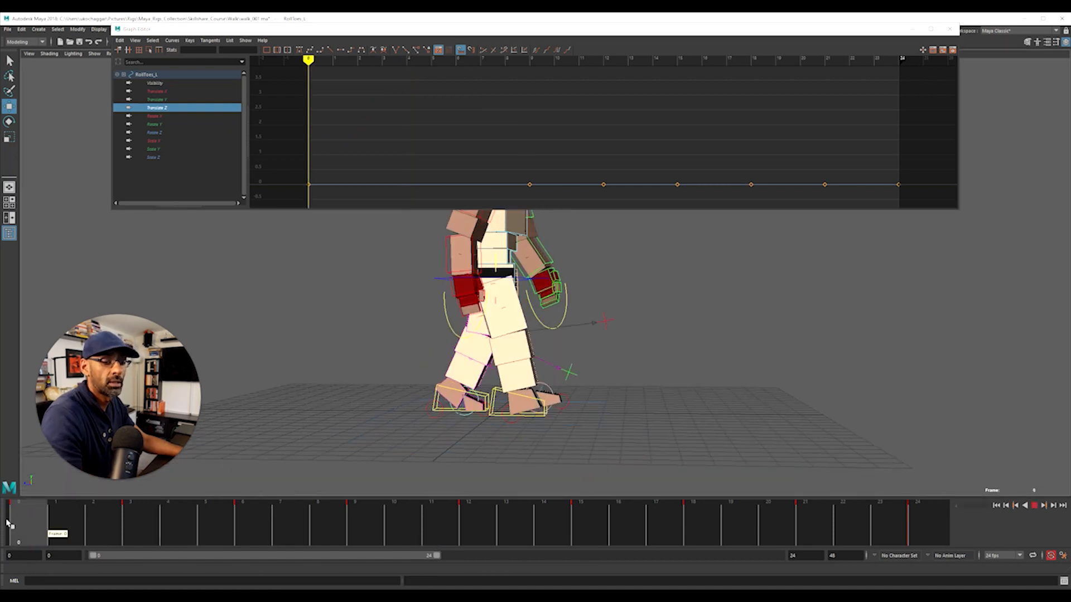
Step: Delete the left heel roll control's Translate Z keys at frames 12, 15, 18 and 21, and play back the walk
left_click_drag(315, 537, 946, 536)
left_click(623, 420)
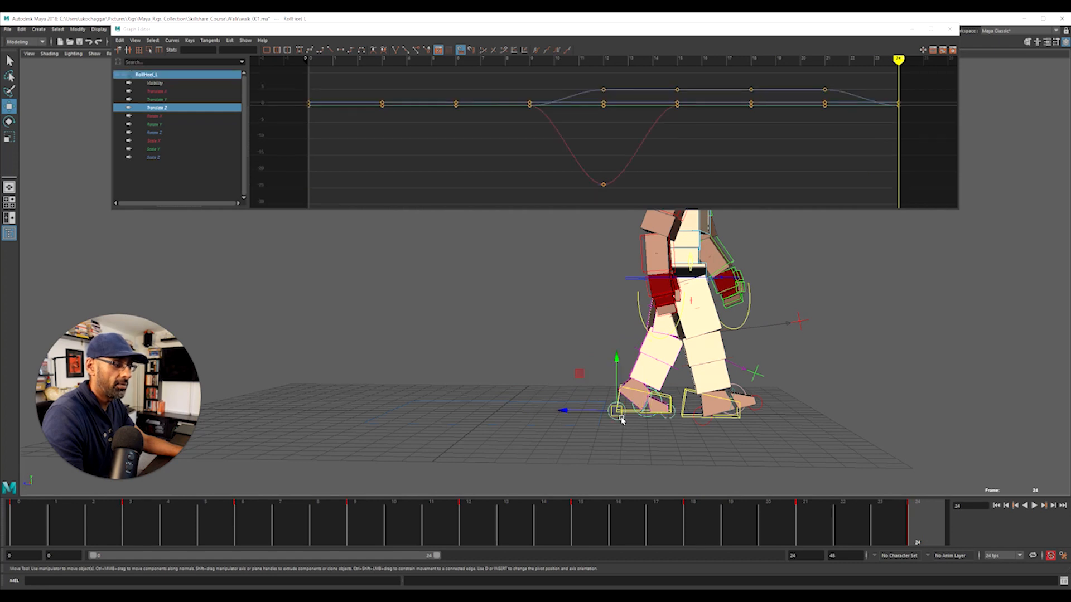
left_click(184, 109)
left_click_drag(580, 85, 865, 123)
key("Delete")
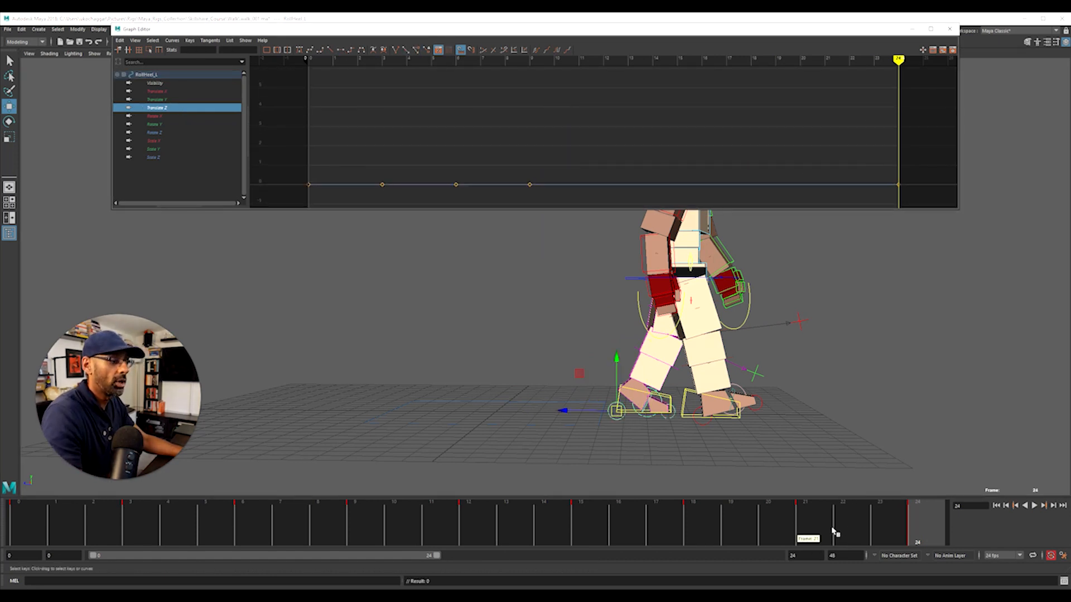
key("alt+v")
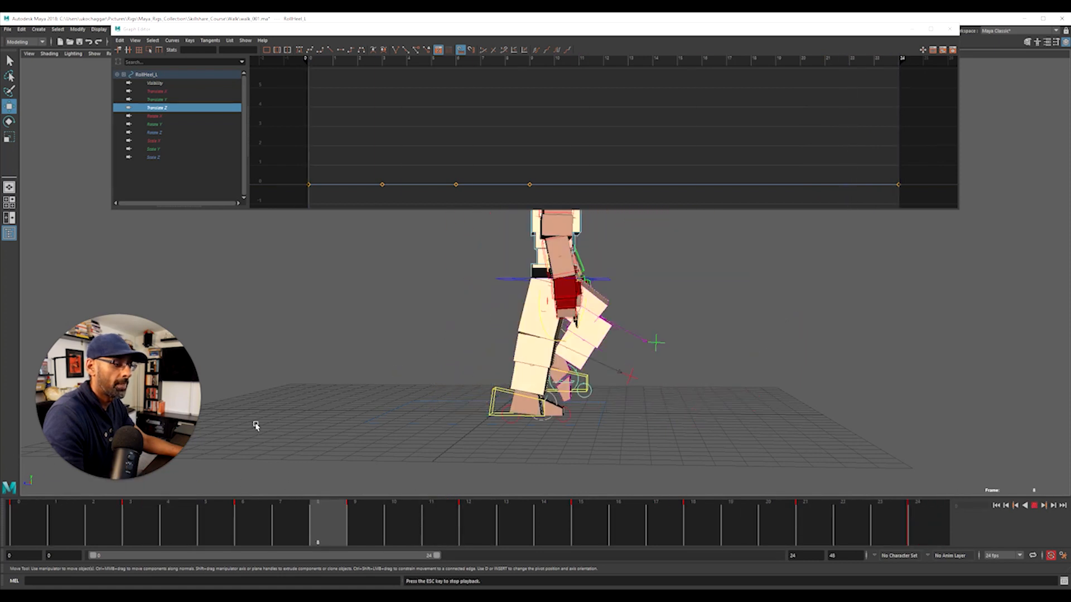
Step: At frame 12, raise the left foot's Translate Z keys from frame 12 through 24 together to plant the foot farther forward
left_click_drag(140, 535, 475, 539)
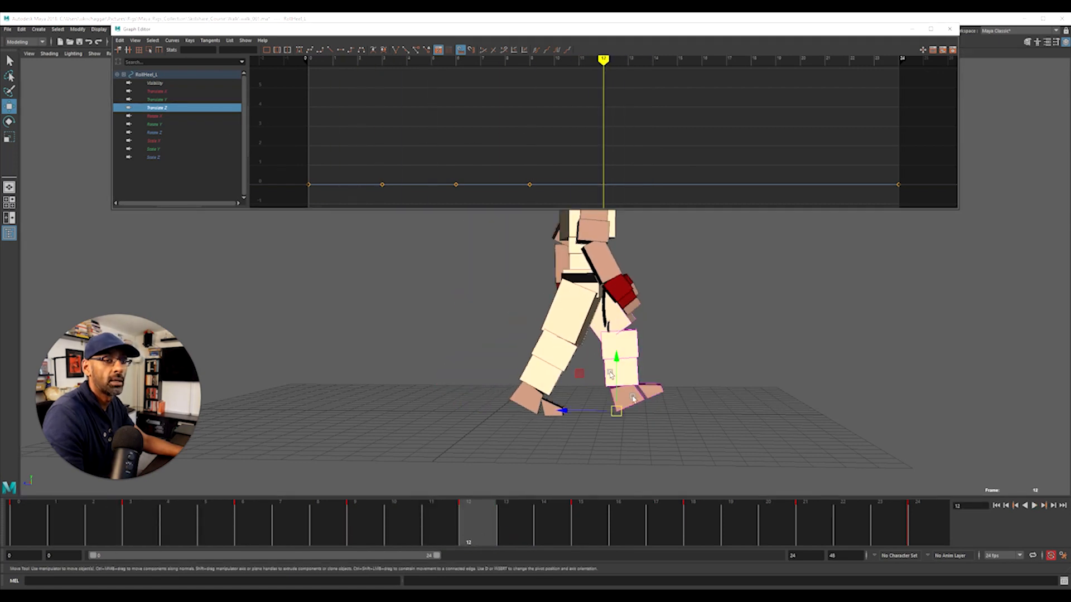
left_click(608, 410)
key("4")
key("5")
left_click(667, 413)
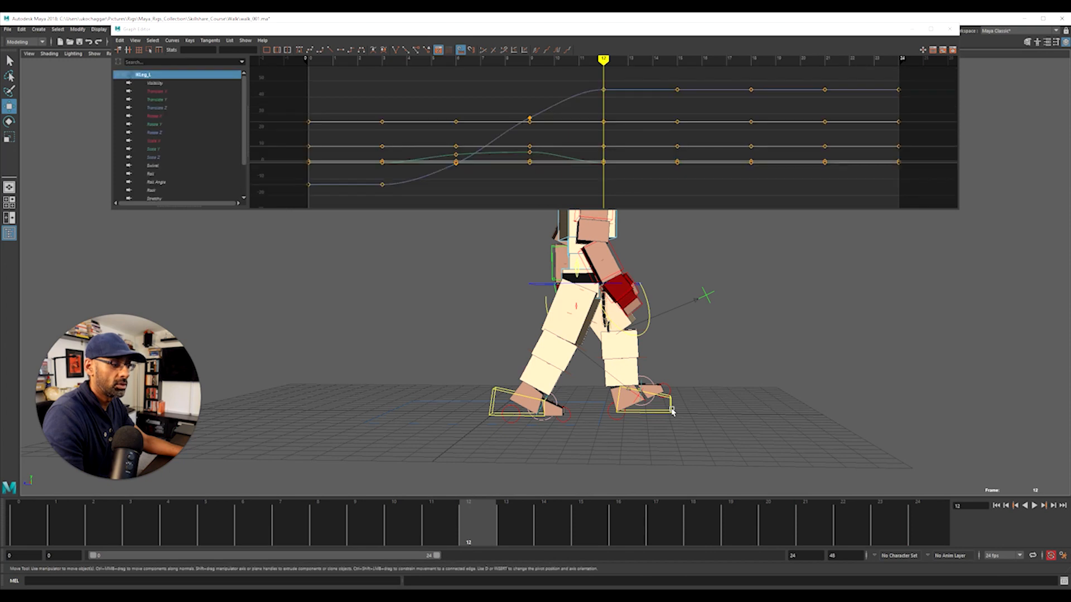
left_click(172, 110)
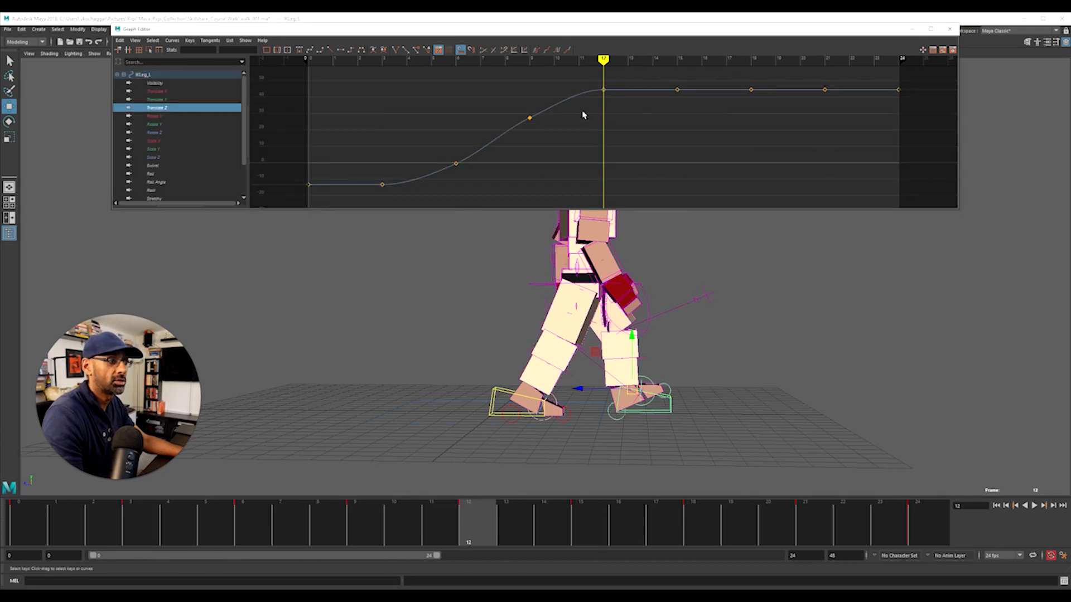
middle_click_drag(622, 135, 616, 160, "alt")
right_click_drag(670, 146, 656, 138, "alt")
left_click_drag(591, 110, 734, 141)
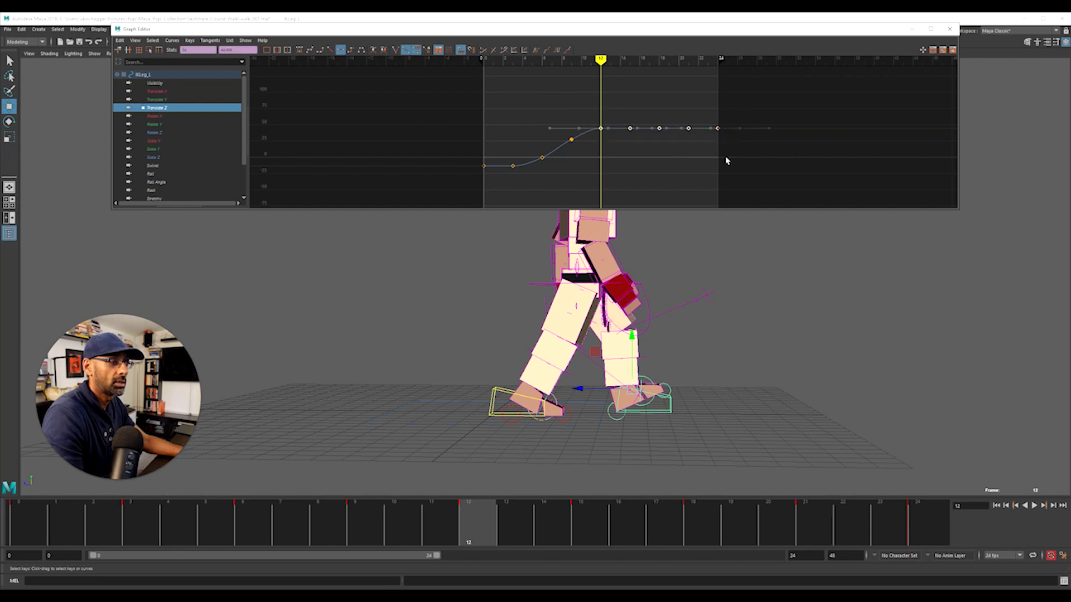
middle_click_drag(726, 152, 721, 161, "shift")
scroll(601, 144, "up", 3)
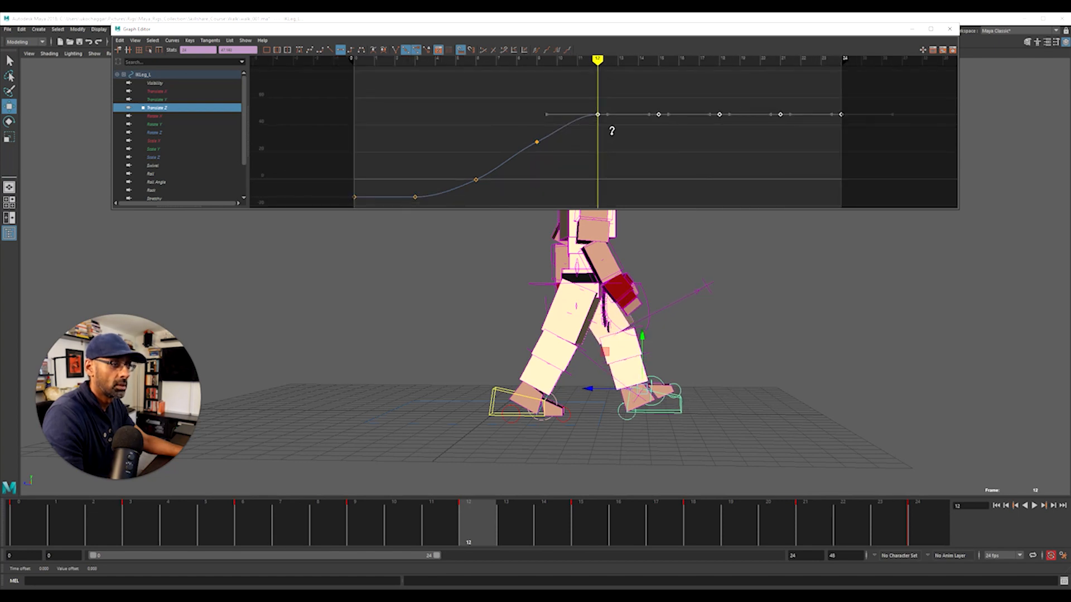
Step: Raise the left foot's Translate Z keys from frame 12 through 24 slightly more, and play back the walk
middle_click_drag(612, 129, 611, 133, "shift")
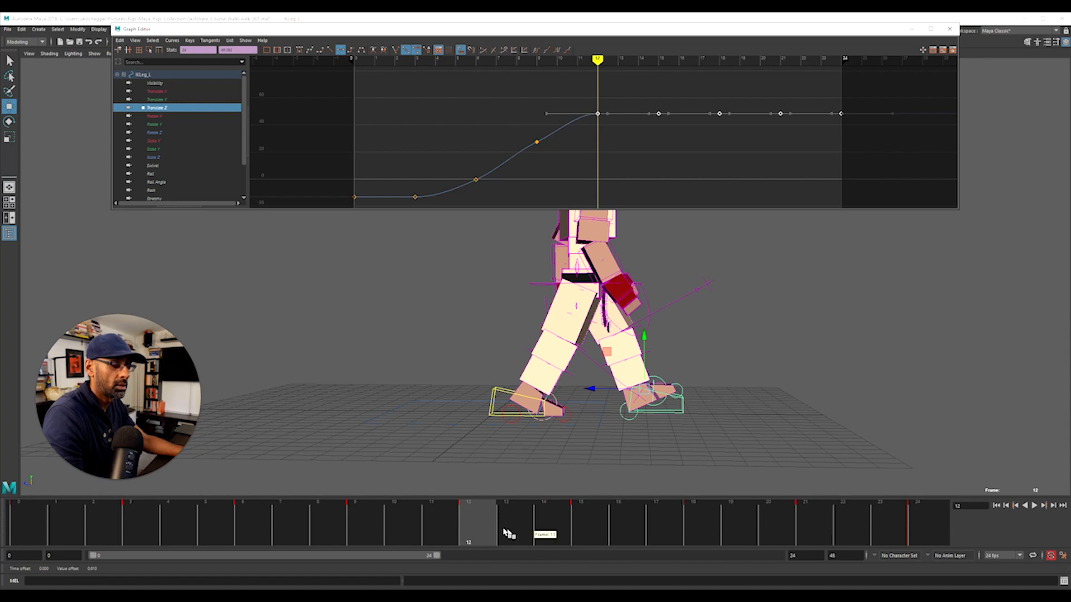
key("alt+v")
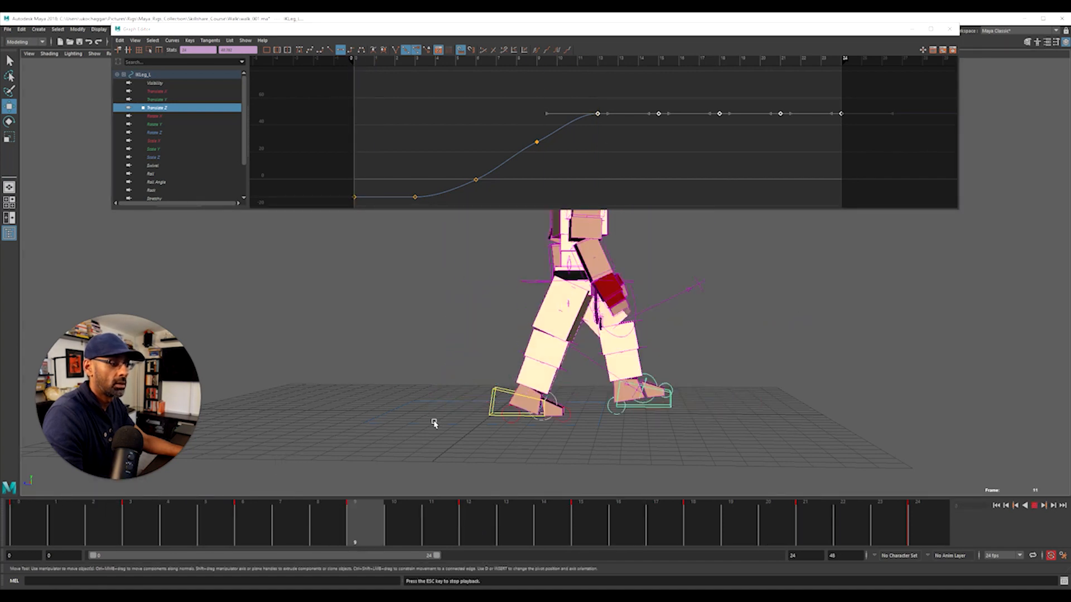
right_click_drag(434, 423, 339, 411, "alt")
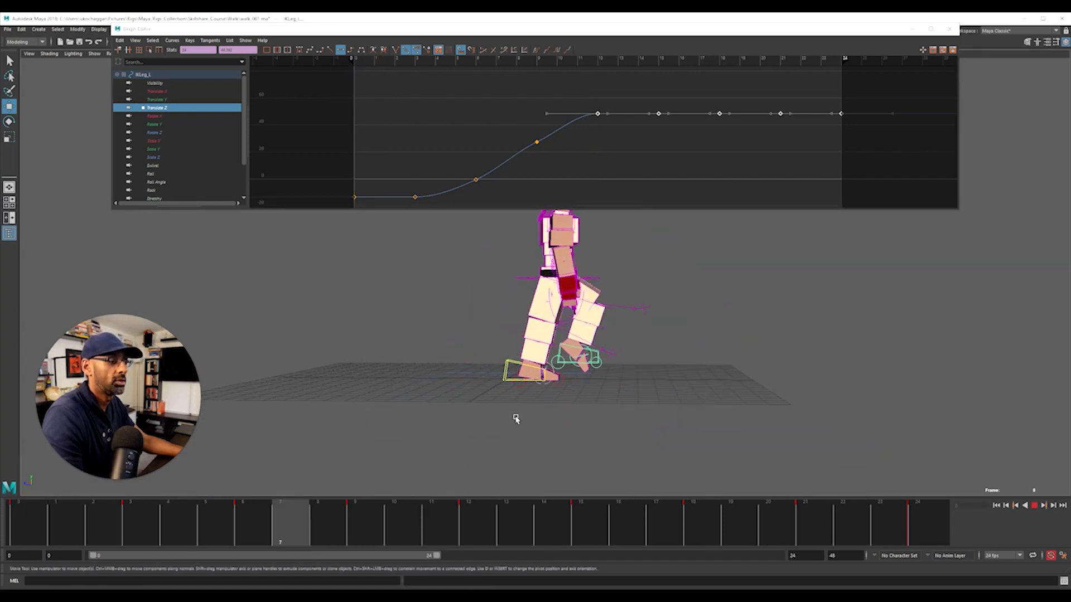
key("Escape")
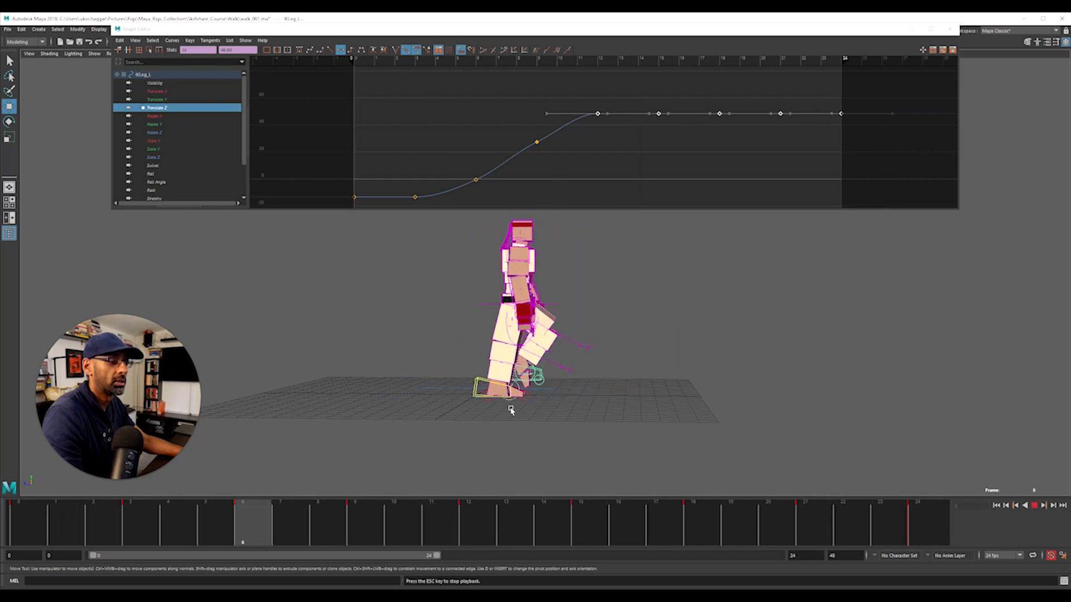
key("Escape")
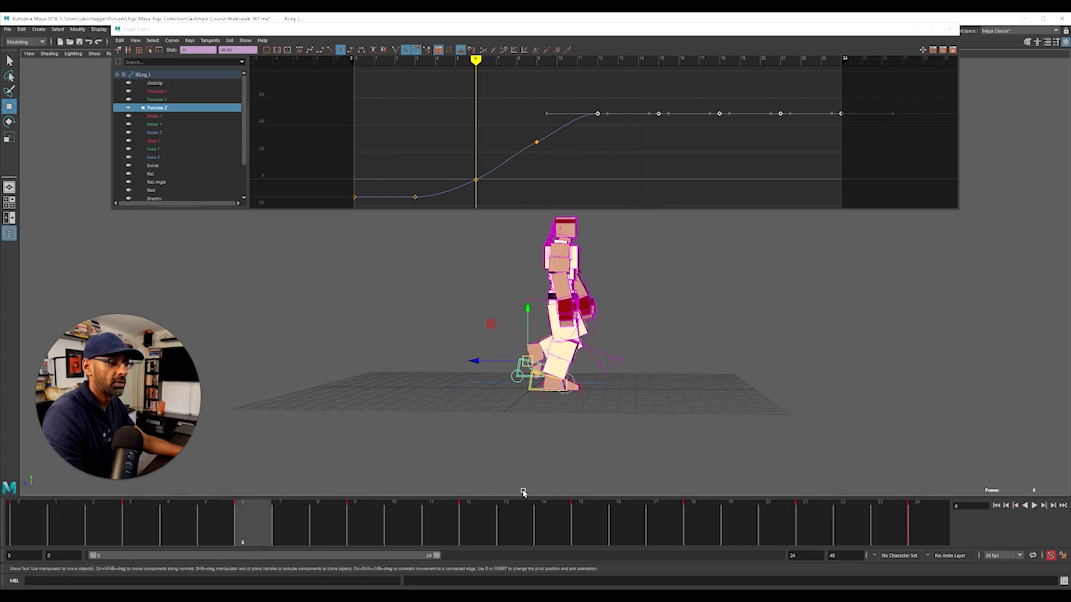
Step: At frame 0, examine the Translate Z curves of the right foot's heel roll, toe roll, toe and toe end roll controls
left_click(21, 529)
right_click_drag(502, 418, 634, 411, "alt")
middle_click_drag(505, 472, 547, 413, "alt")
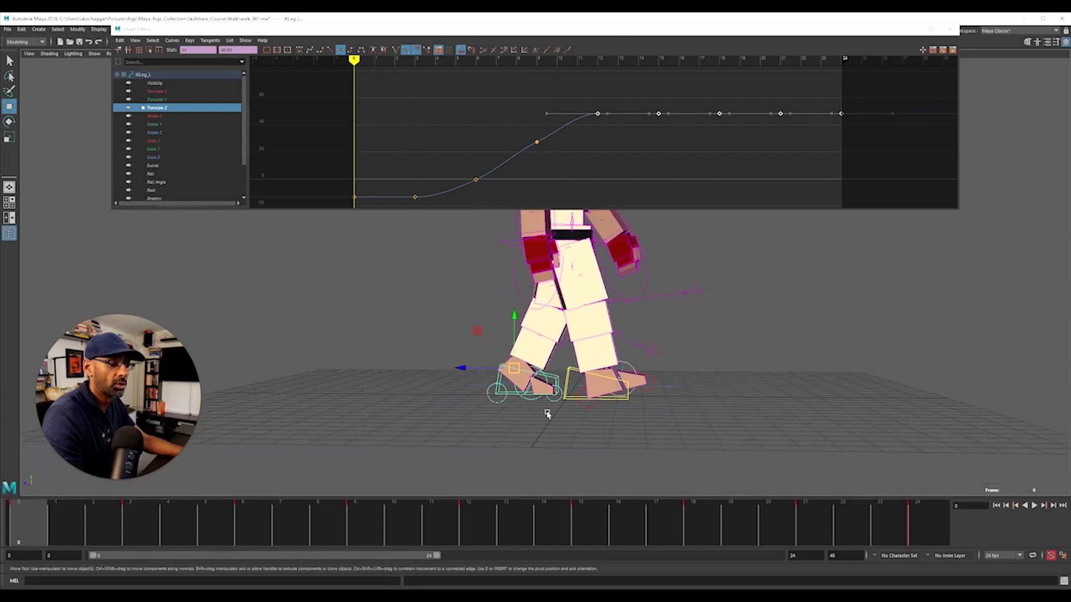
left_click(570, 371)
left_click(596, 405)
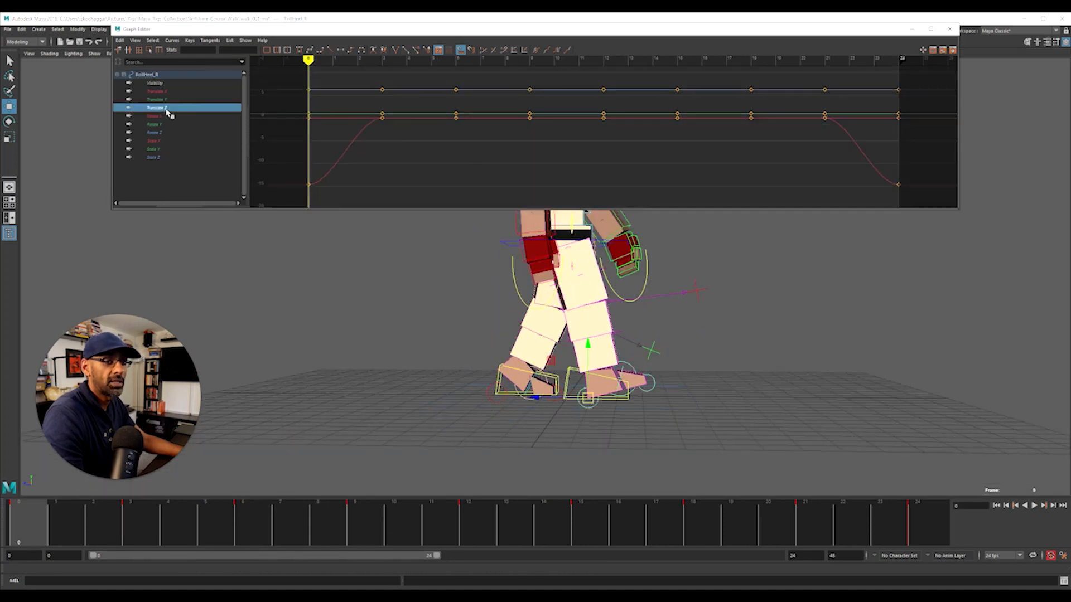
left_click(650, 437)
left_click(631, 365)
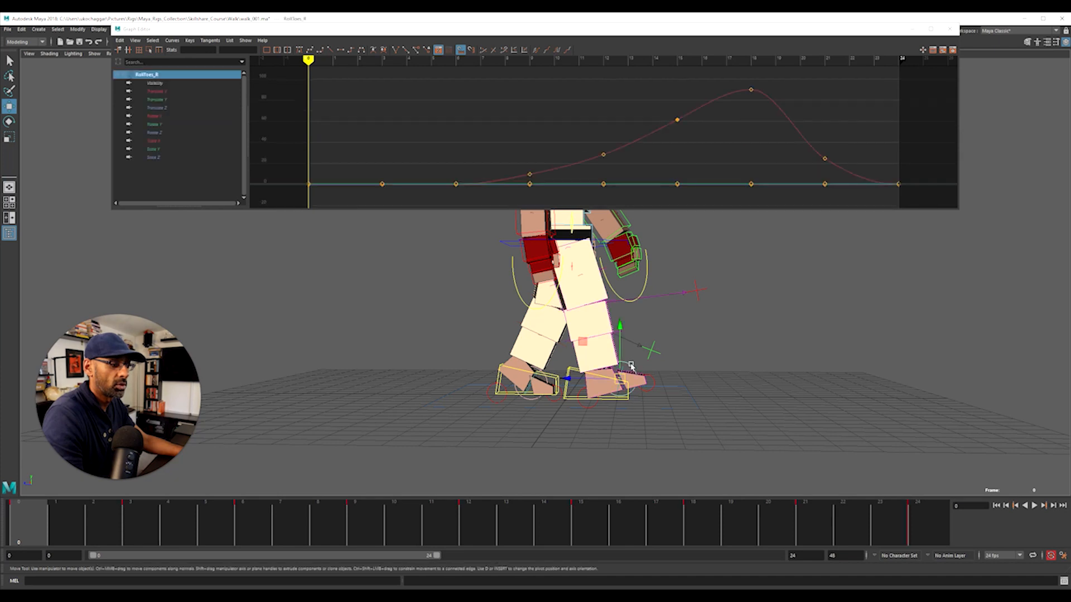
left_click(179, 109)
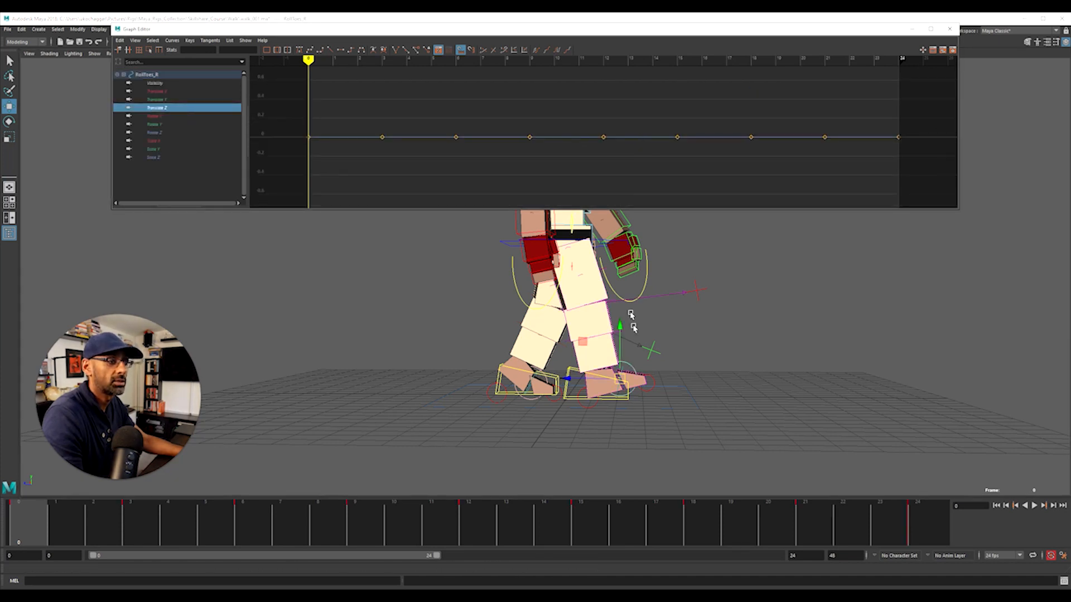
left_click(641, 415)
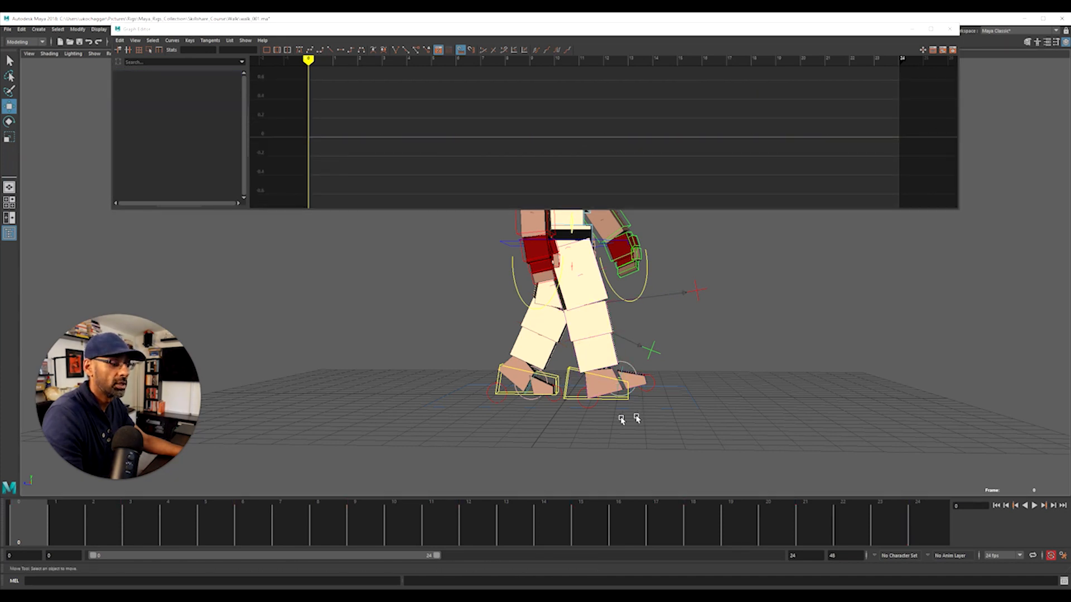
left_click(627, 376)
left_click(206, 107)
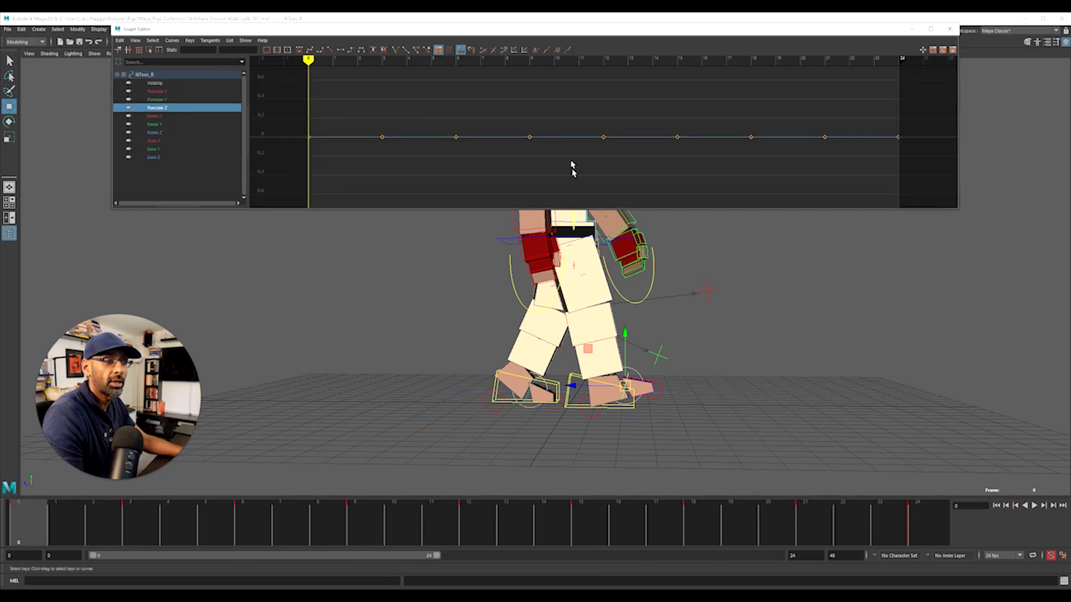
left_click(669, 382)
left_click(662, 389)
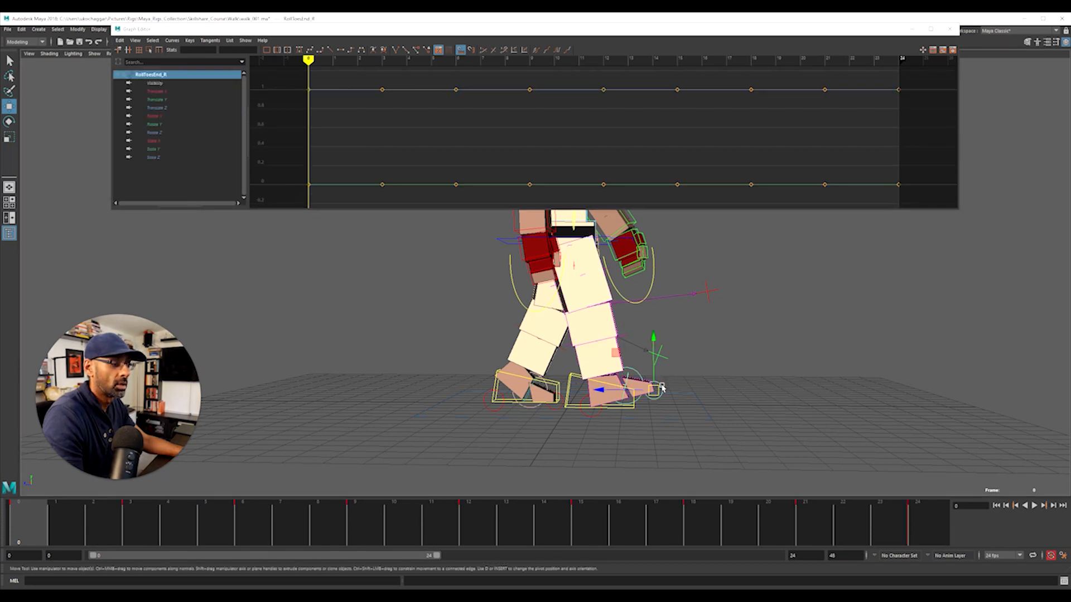
left_click(167, 108)
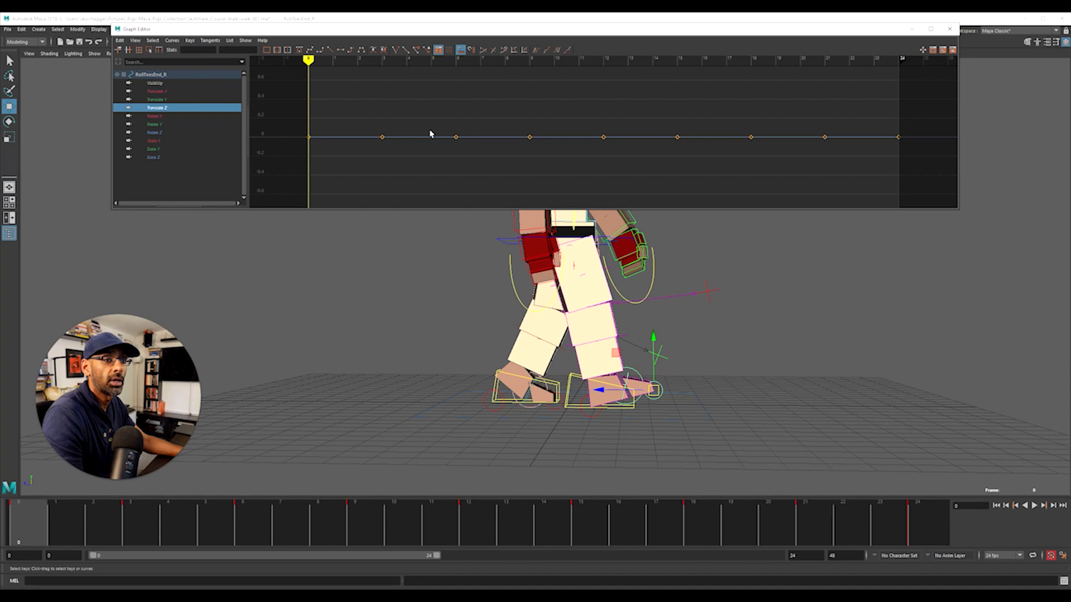
Step: Set all of the right heel roll control's Translate Z keys to 0
left_click(584, 414)
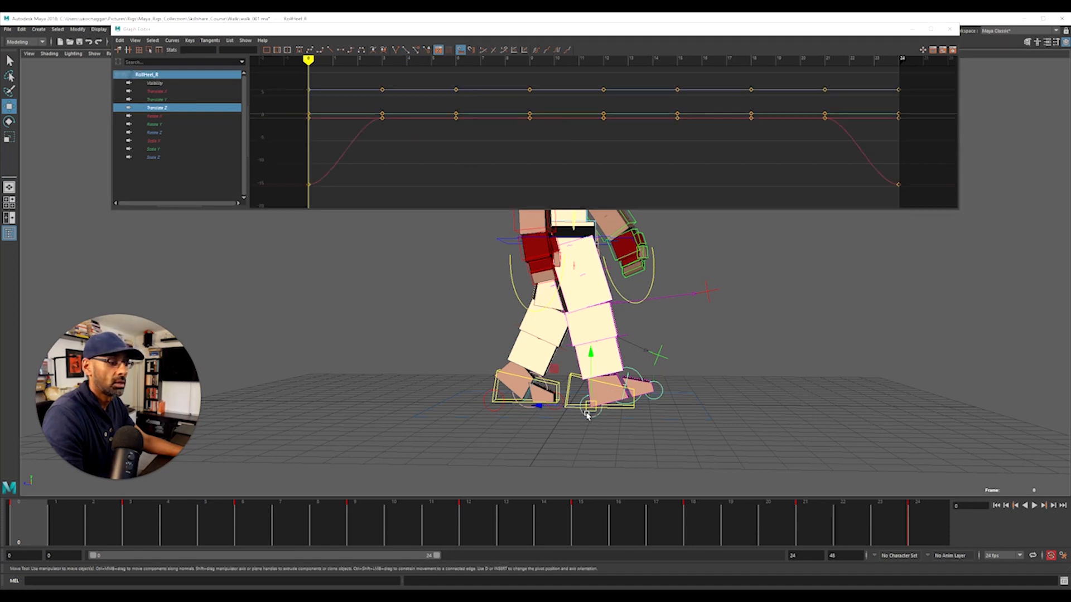
left_click(170, 108)
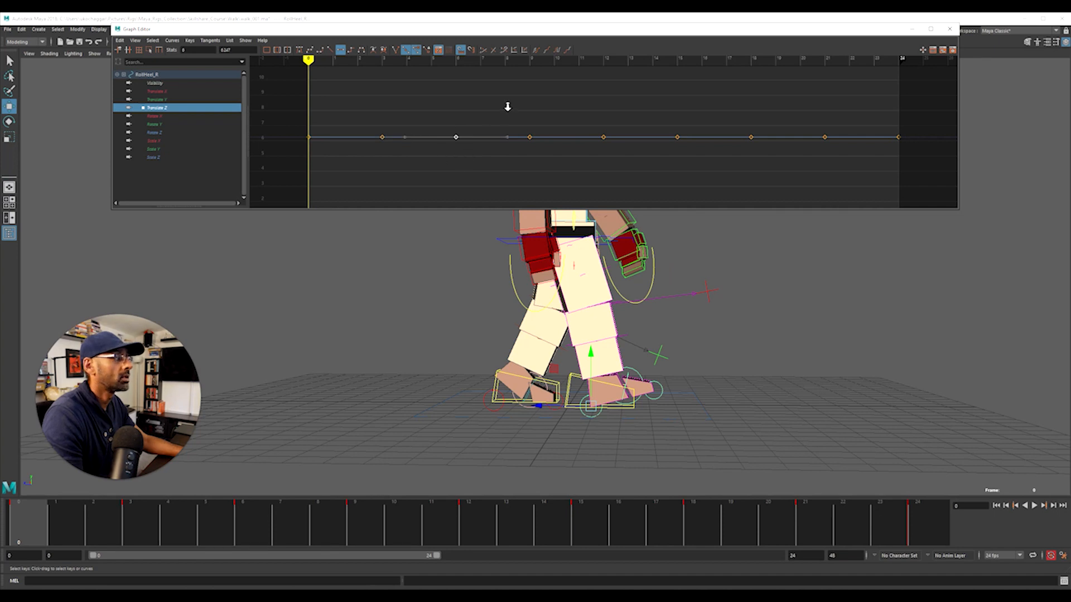
key("f")
left_click_drag(383, 115, 827, 162)
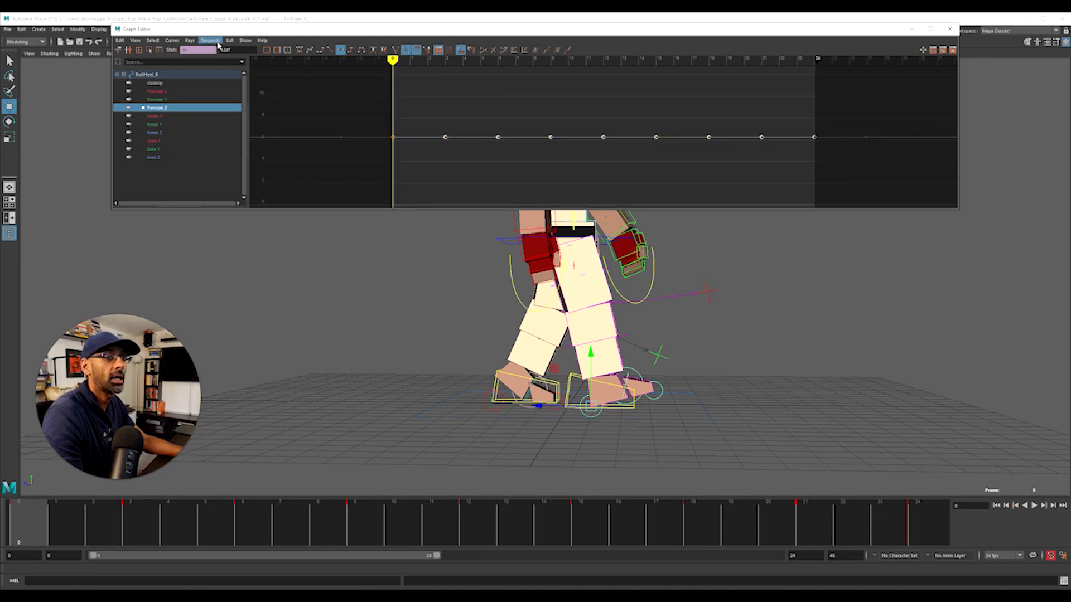
type("0")
key("Return")
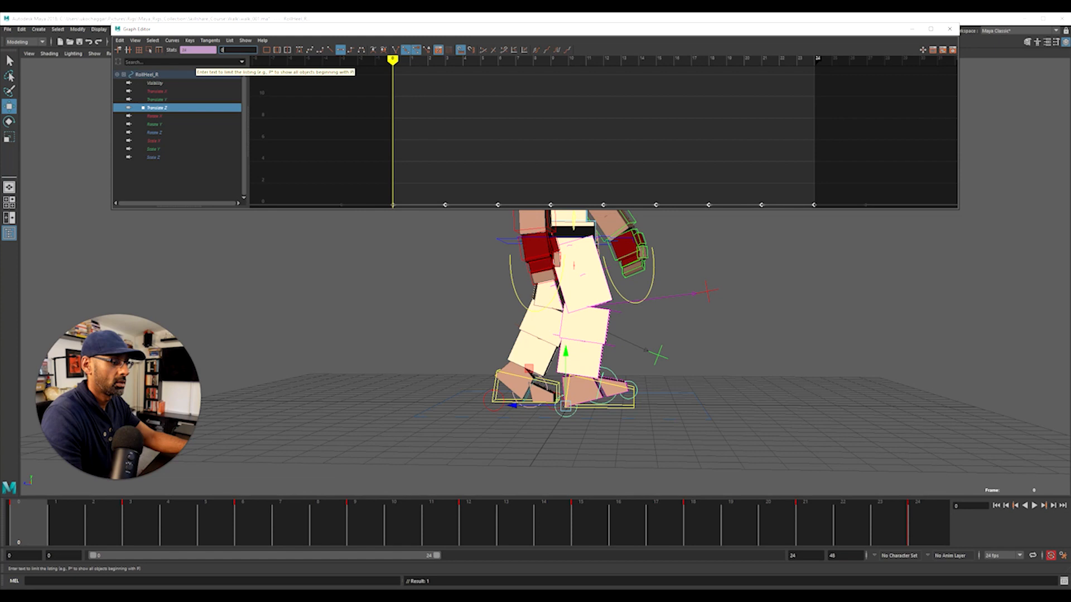
Step: At frame 0, select the right foot control and isolate its Translate Z curve
left_click_drag(223, 527, 17, 529)
left_click(635, 409)
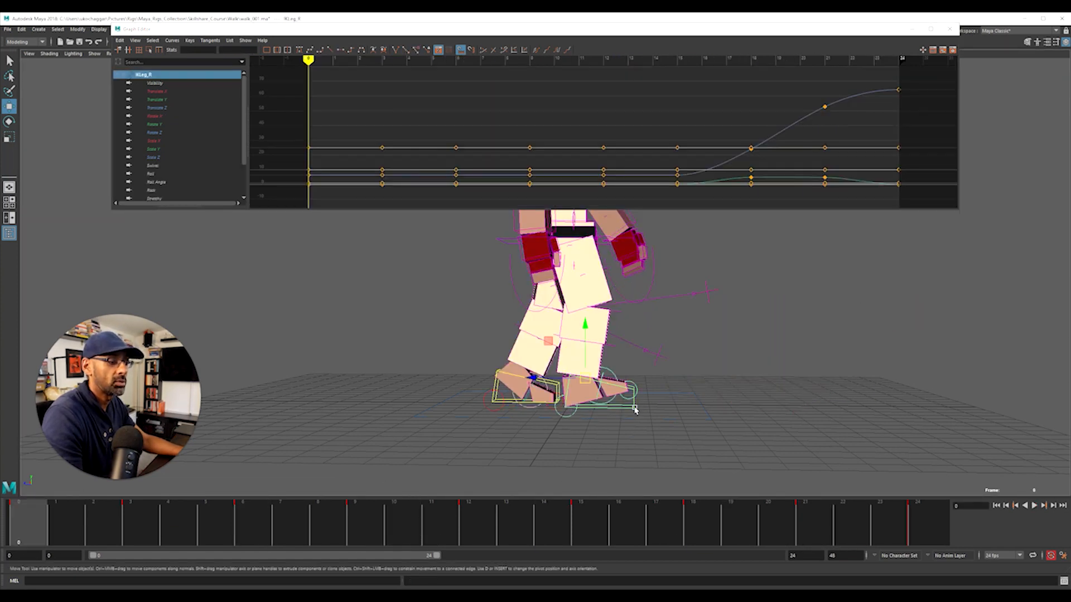
key("f")
left_click_drag(395, 143, 667, 185)
mouse_move(664, 177)
middle_mouse_down("shift")
mouse_move(661, 167)
mouse_move(665, 175)
middle_mouse_up("shift")
key("ctrl+z")
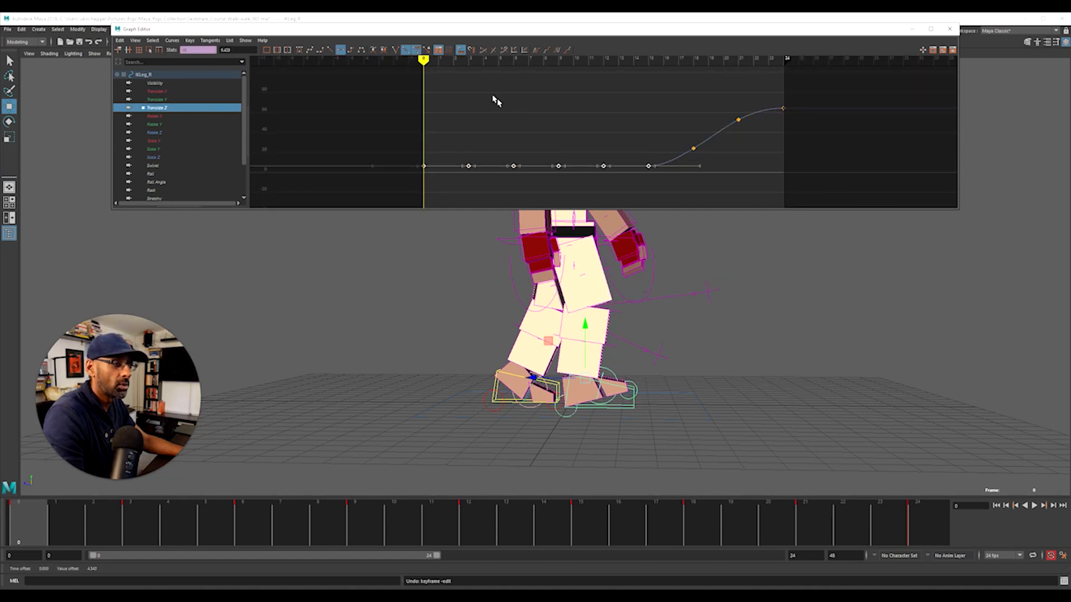
Step: Raise all of the right foot's Translate Z keys together to move the foot farther forward, and play back the walk
left_click_drag(385, 80, 877, 188)
middle_click_drag(737, 172, 739, 169, "shift")
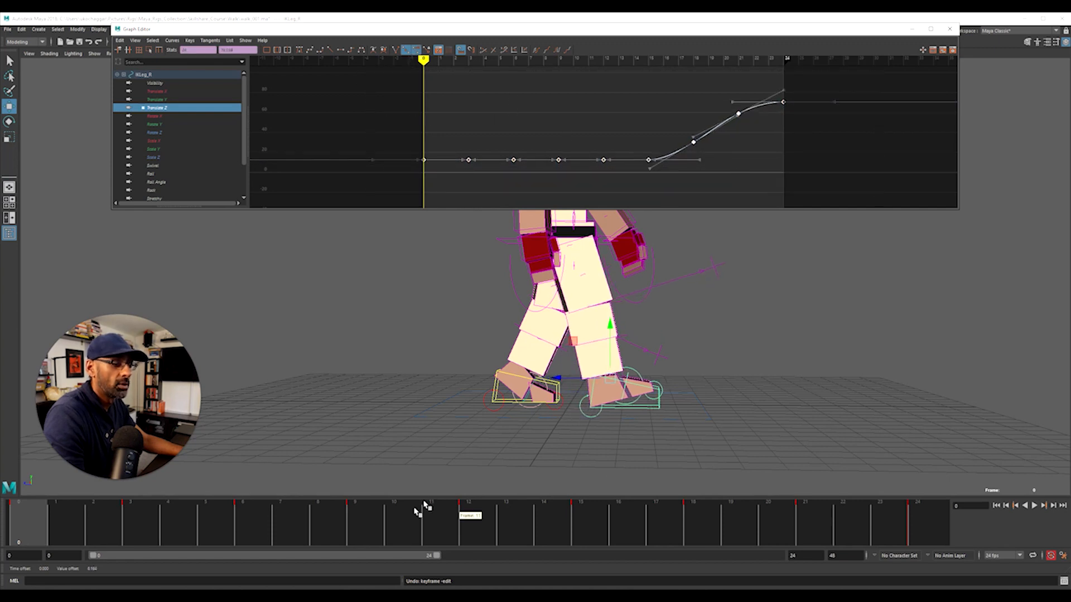
key("alt+v")
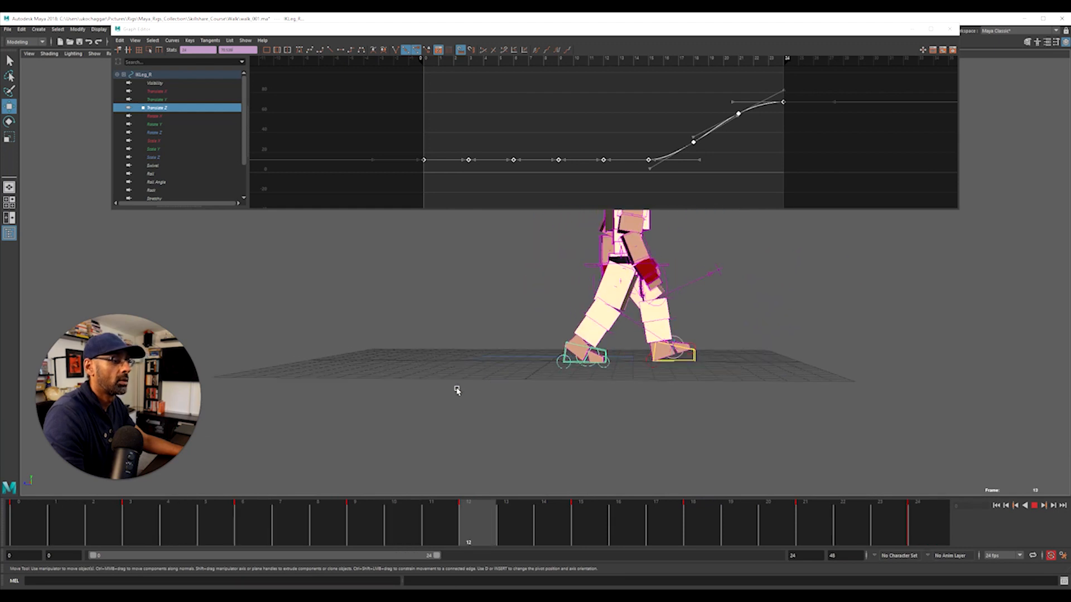
left_click_drag(558, 507, 322, 537)
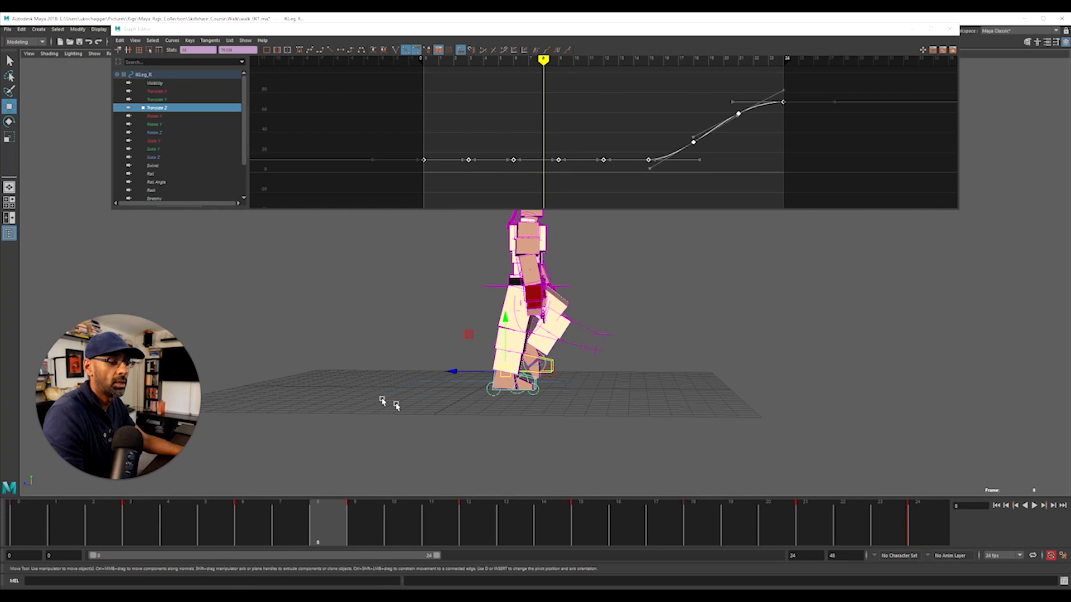
Step: At frame 9, rotate the right toe roll control to a Rotate X of about 20 degrees to lift the heel
right_click_drag(396, 406, 577, 351, "alt")
left_click(503, 431)
middle_click_drag(557, 427, 598, 385, "alt")
mouse_move(446, 435)
right_mouse_down("alt")
mouse_move(550, 434)
mouse_move(450, 433)
right_mouse_up("alt")
left_click(549, 412)
left_click(354, 513)
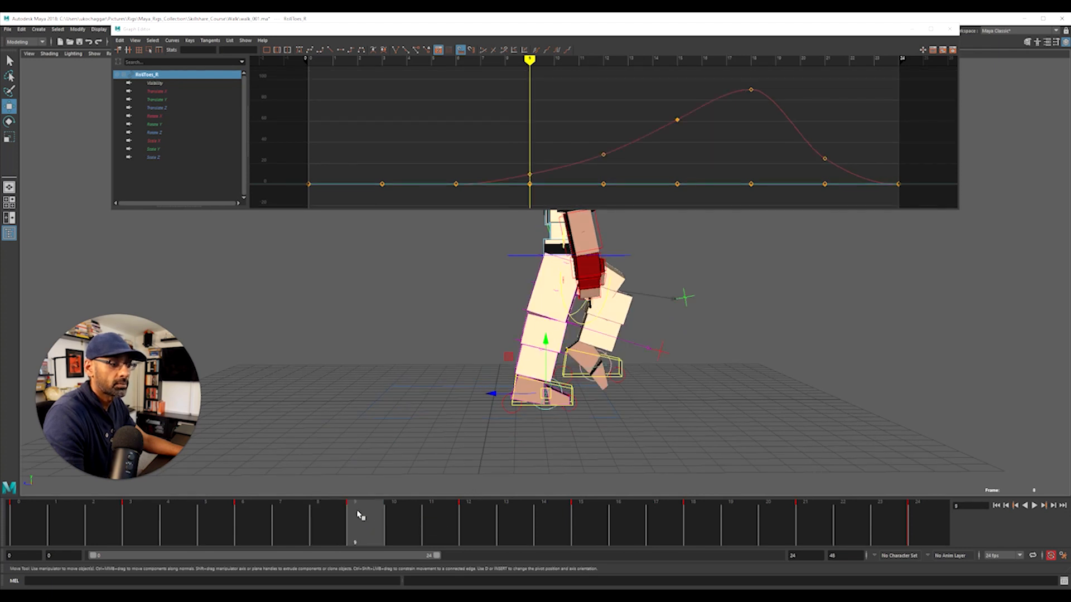
left_click_drag(1070, 47, 963, 60)
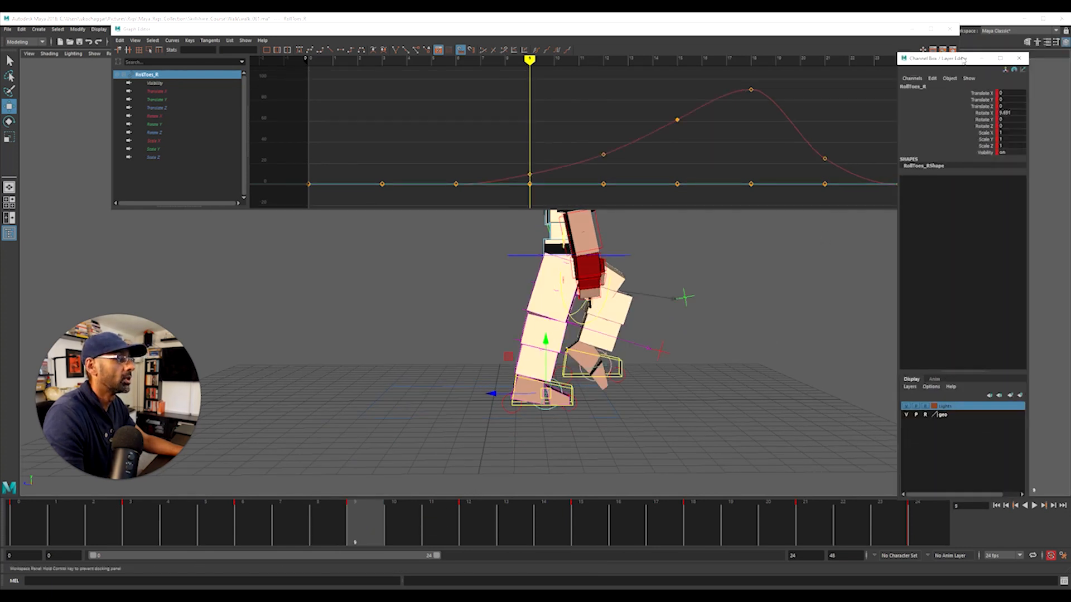
key("e")
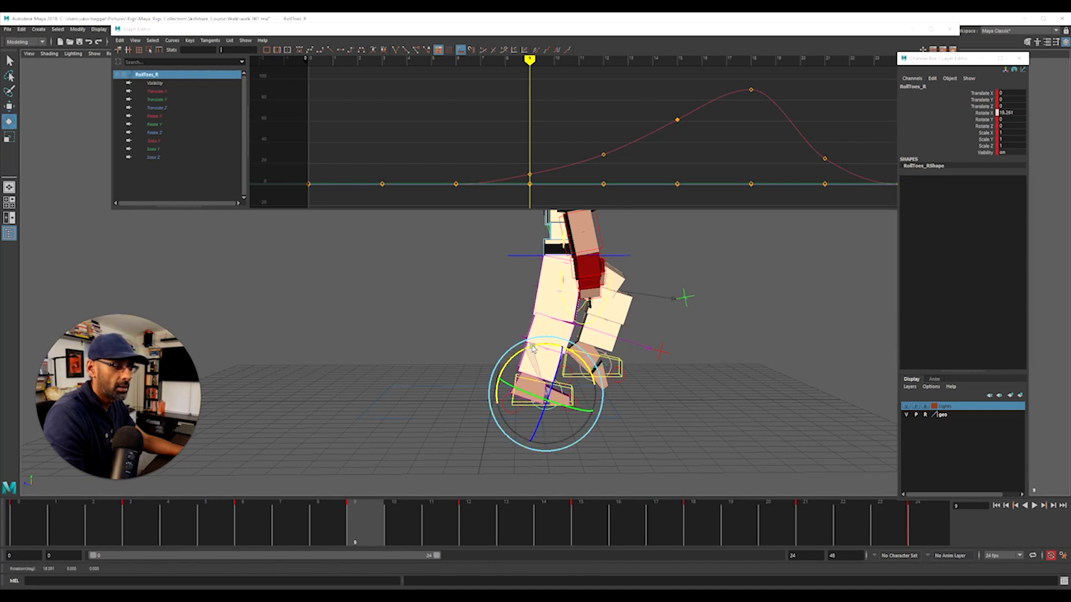
left_click_drag(960, 58, 1070, 59)
Step: At frame 12, rotate the right toe roll control to a Rotate X of about 30 degrees, and play back the walk
mouse_move(391, 515)
left_mouse_down()
mouse_move(246, 514)
mouse_move(471, 522)
left_mouse_up()
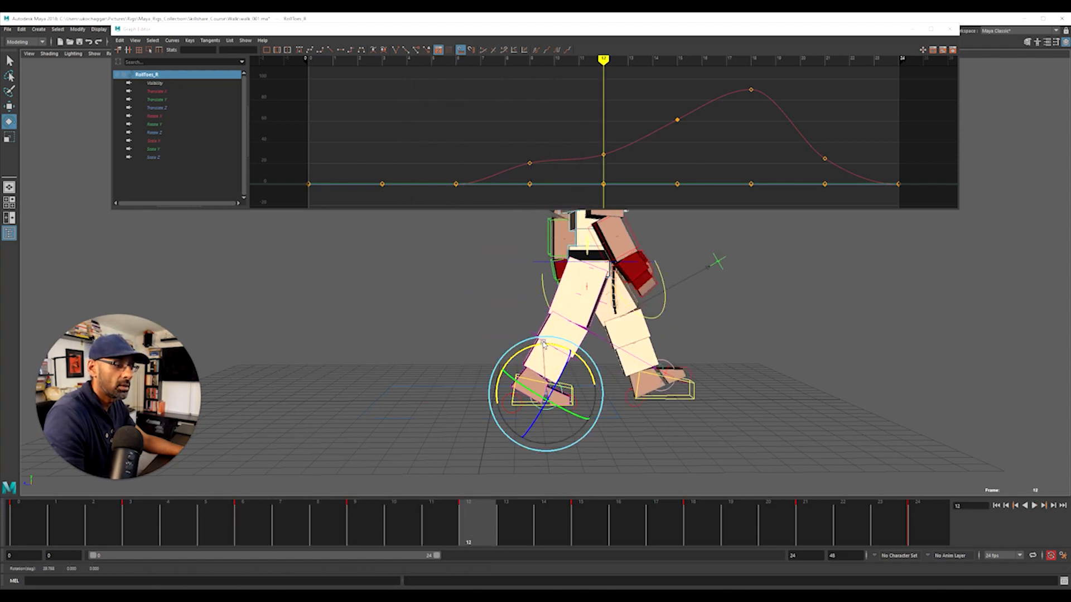
left_click_drag(582, 346, 378, 371, "alt")
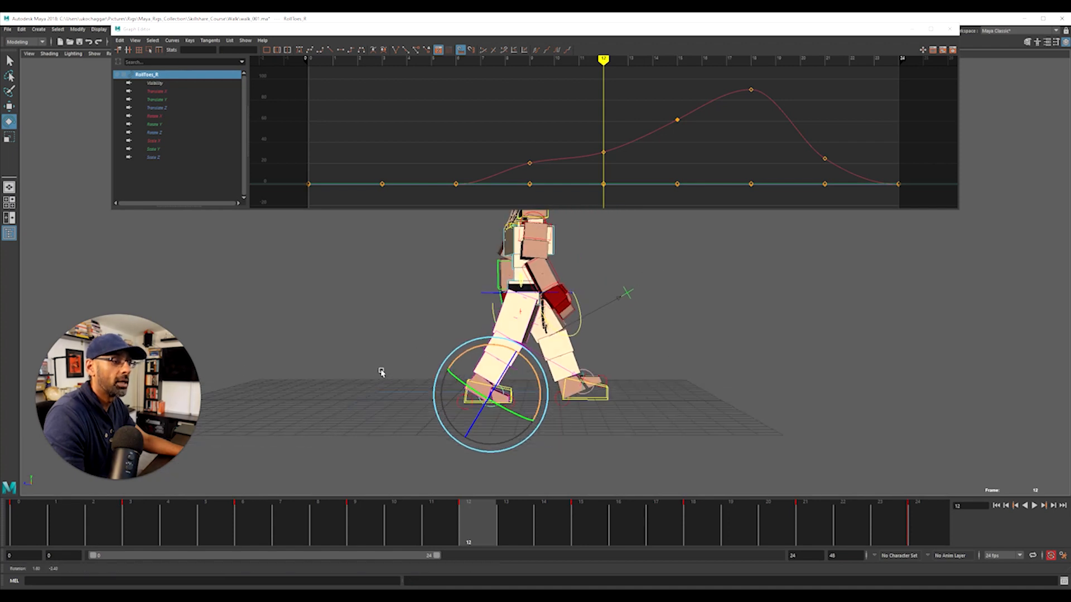
left_click(357, 530)
key("alt+v")
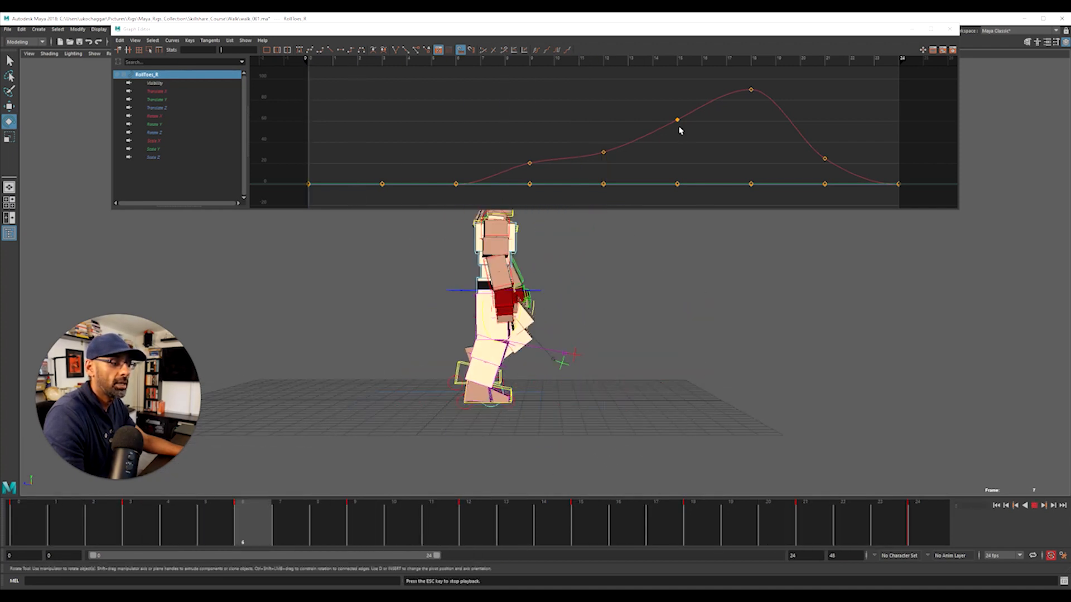
key("Escape")
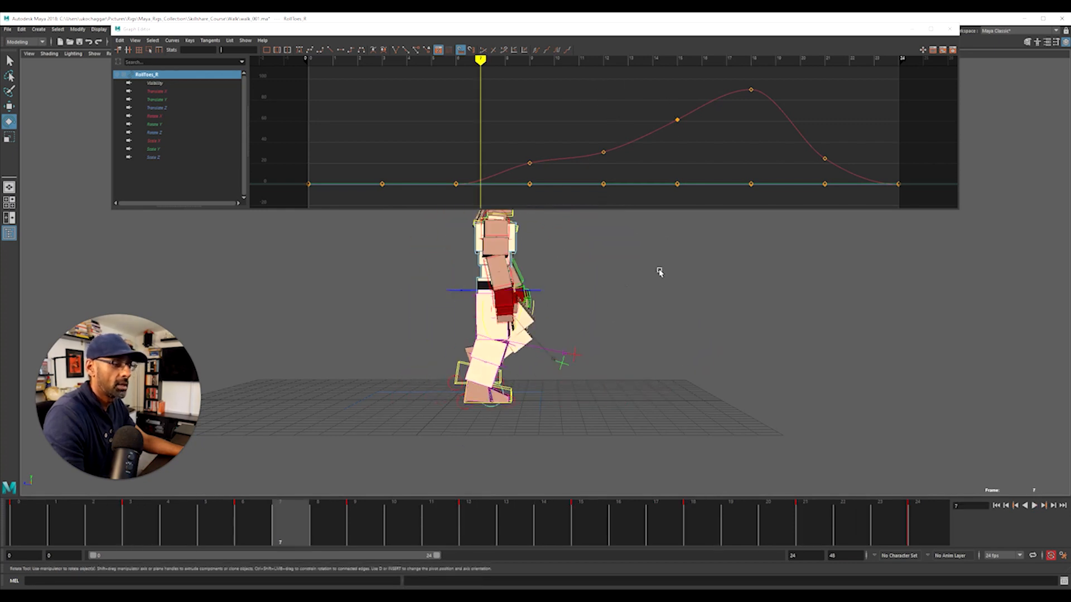
Step: Check the right foot from frame 0 to 9 and fine-tune the toe roll control's Rotate X key at frame 9
left_click(13, 525)
scroll(684, 323, "down", 2)
scroll(617, 366, "up", 2)
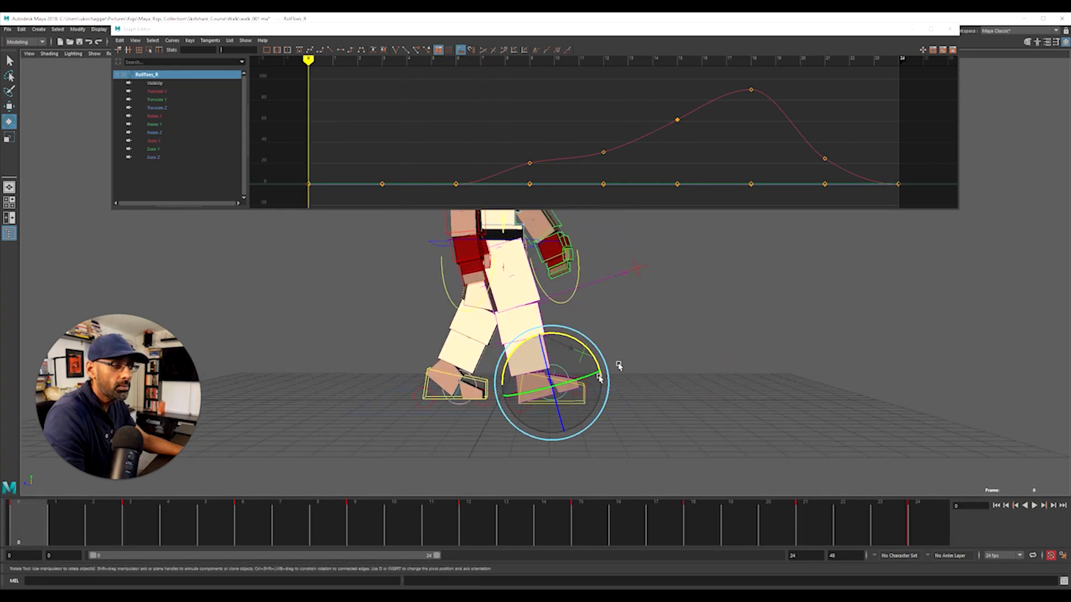
scroll(615, 443, "up", 2)
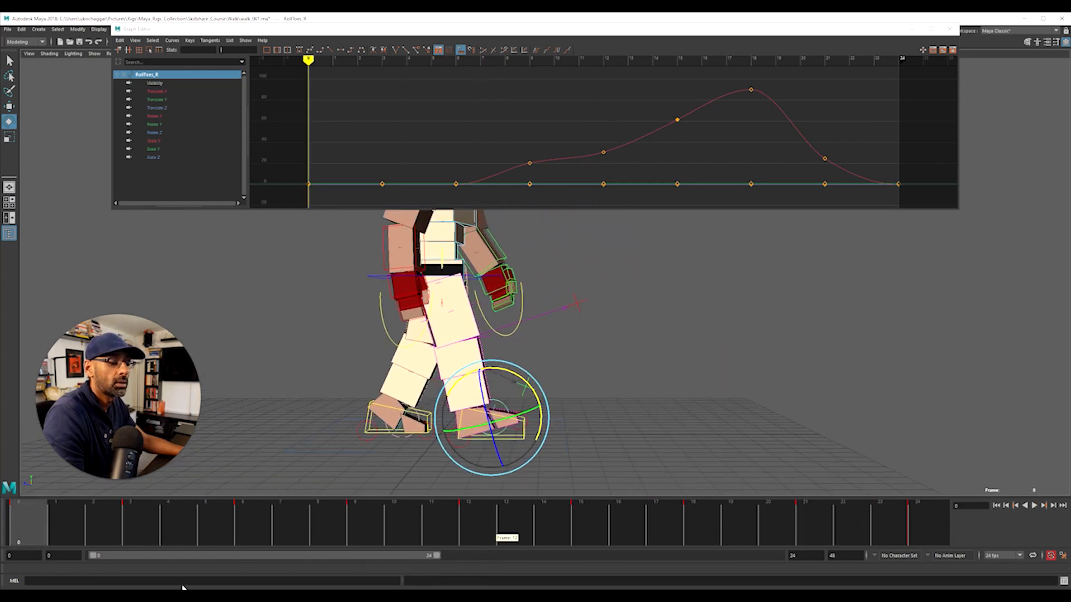
left_click_drag(140, 530, 368, 549)
left_click_drag(514, 138, 534, 169)
middle_click_drag(526, 148, 524, 143)
Step: Raise the right toe roll control's Rotate X key at frame 12 to smooth the curve between frames 9 and 15
left_click_drag(360, 526, 470, 519)
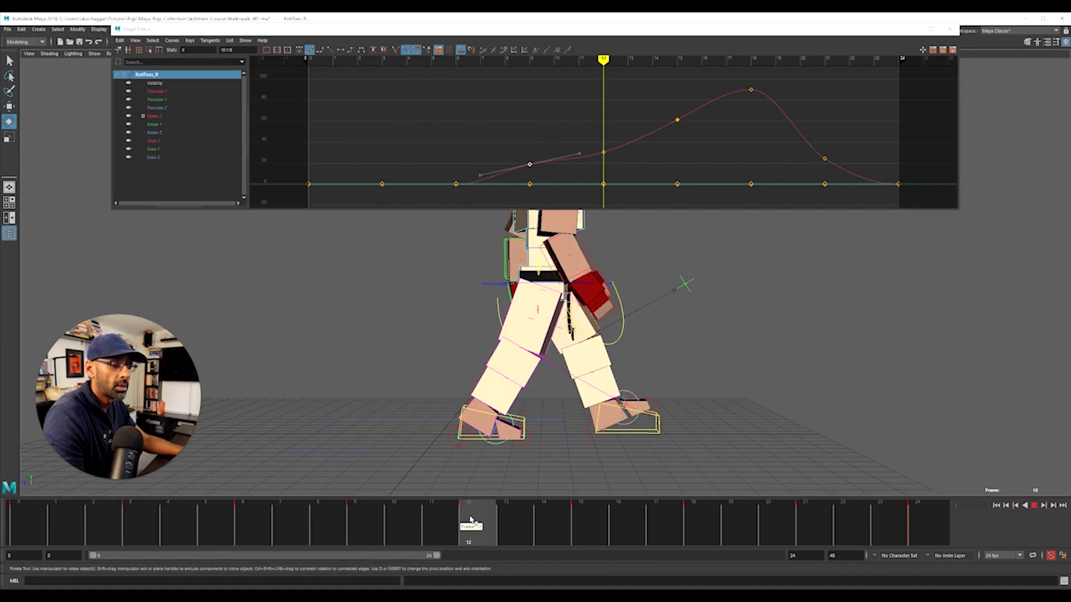
left_click_drag(590, 136, 630, 166)
middle_click_drag(631, 165, 632, 160)
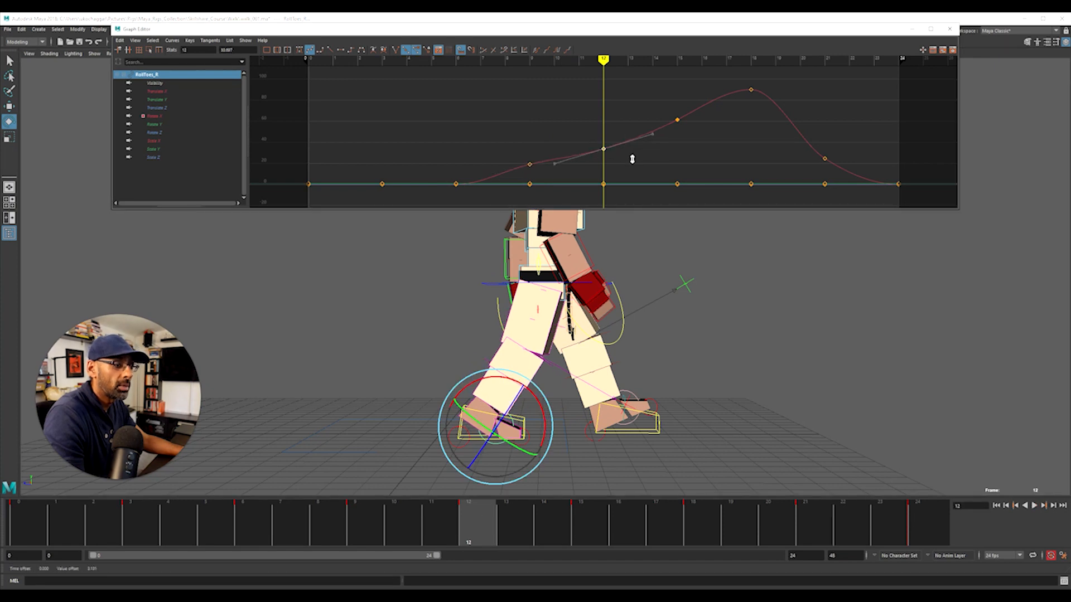
Step: Scrub the walk to frame 24 and examine the curves of the right foot's toe, heel roll and leg controls
mouse_move(505, 522)
left_mouse_down()
mouse_move(516, 533)
mouse_move(595, 540)
mouse_move(921, 516)
left_mouse_up()
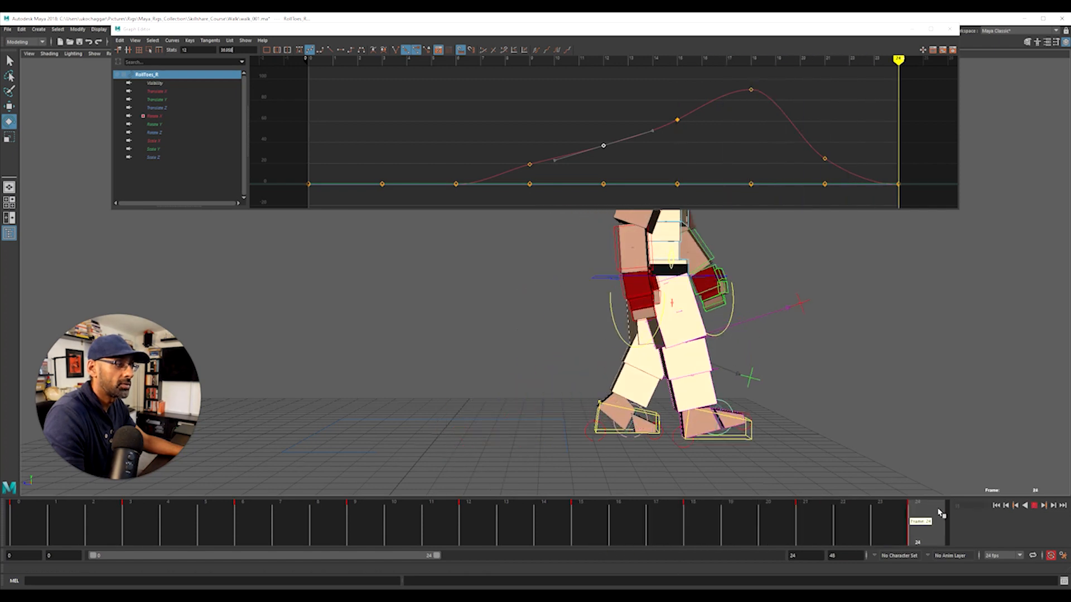
left_click(846, 437)
left_click(720, 421)
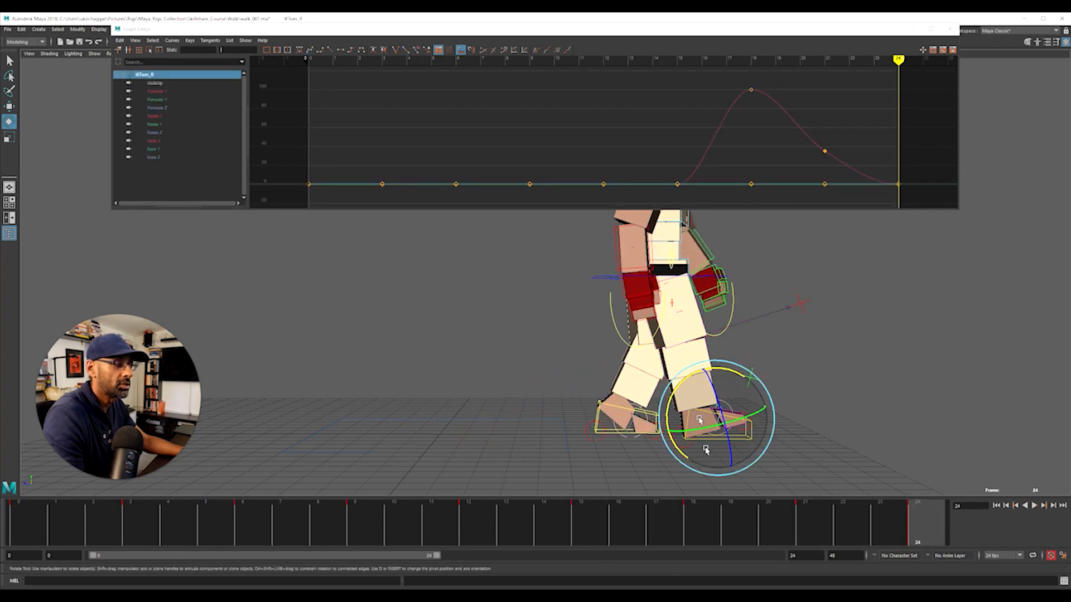
left_click(820, 454)
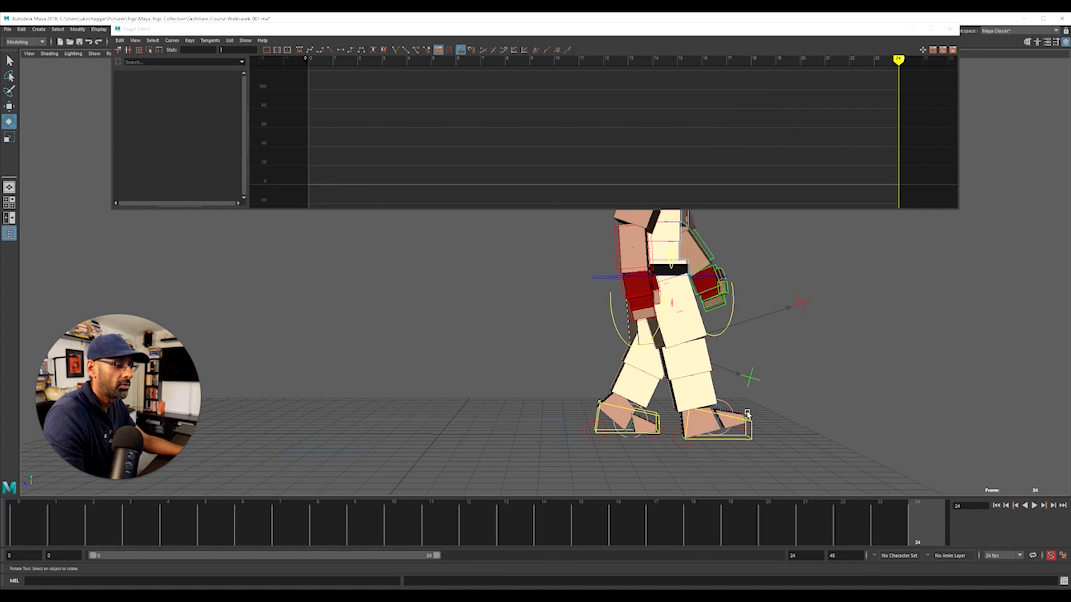
left_click(747, 414)
left_click(626, 490)
left_click(679, 447)
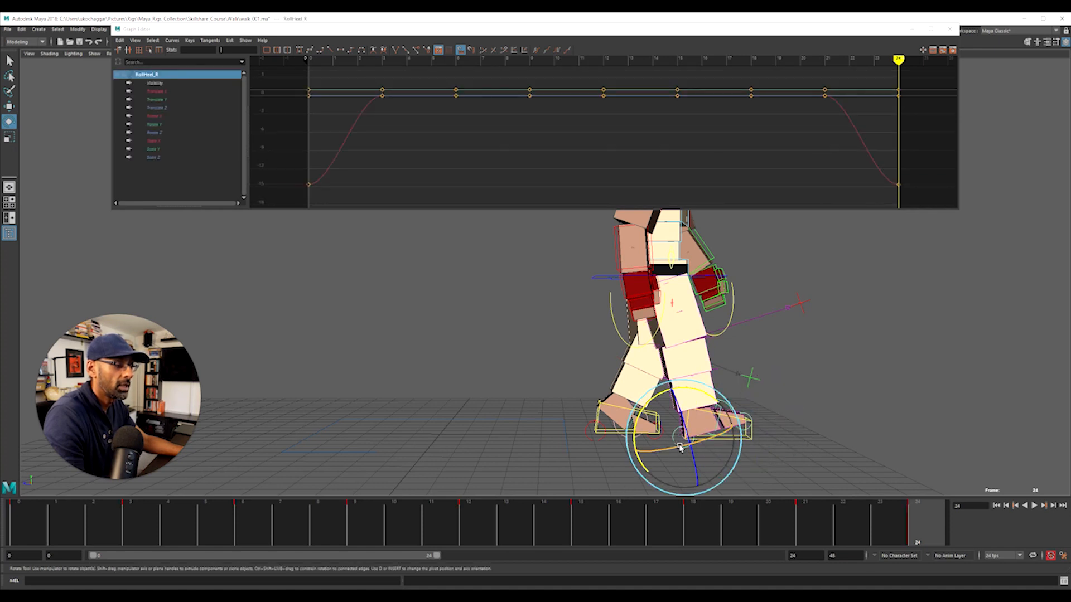
left_click(715, 467)
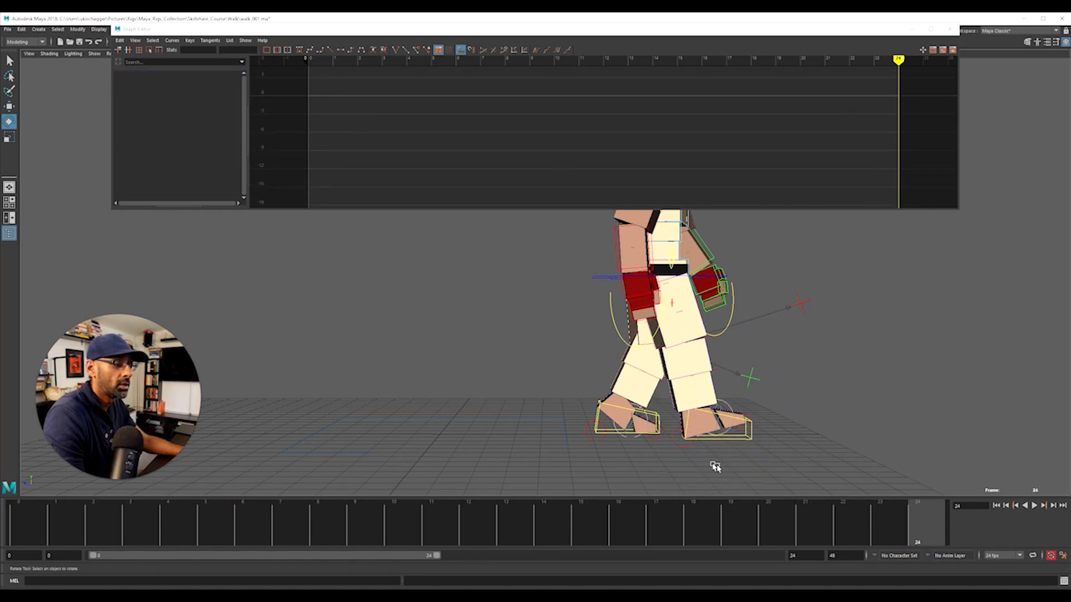
left_click(684, 448)
left_click(194, 124)
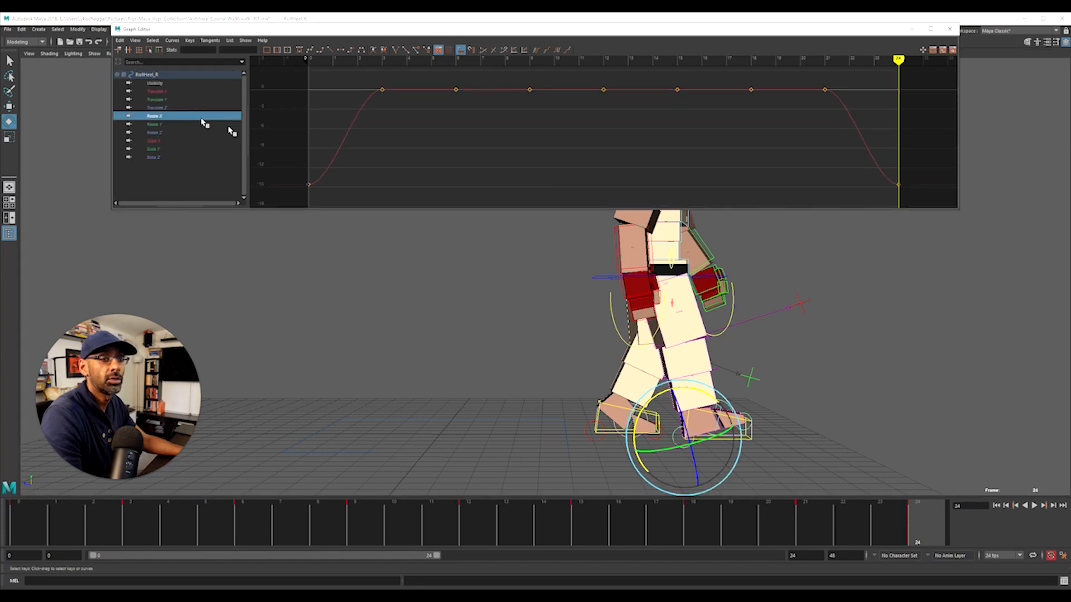
left_click(718, 455)
left_click(734, 440)
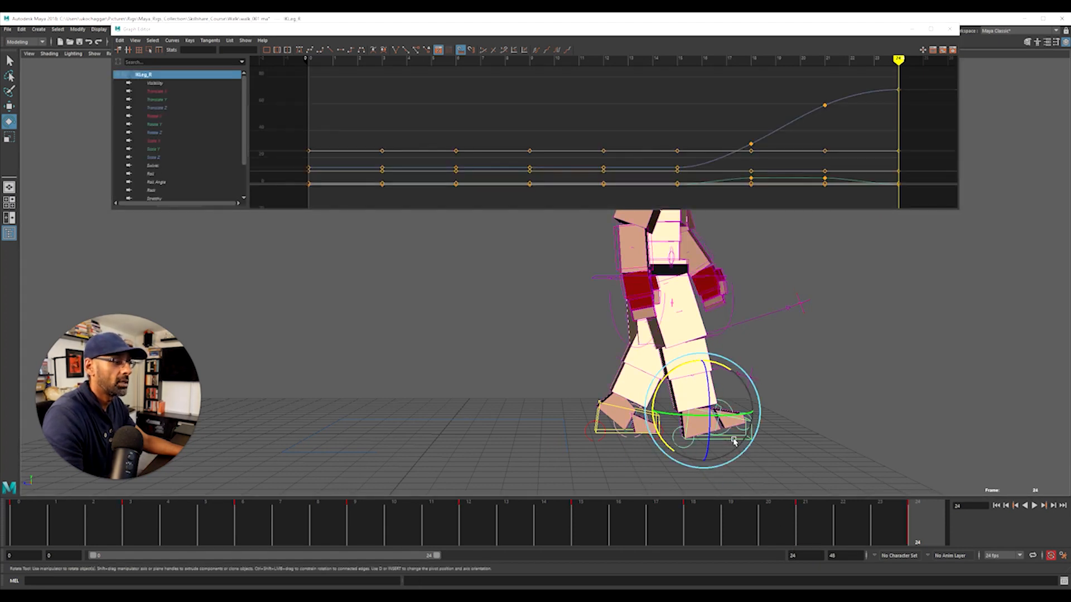
Step: Play back the walk cycle with the full character in view to review the foot motion
mouse_move(97, 527)
left_mouse_down()
mouse_move(852, 528)
mouse_move(103, 524)
left_mouse_up()
right_click_drag(326, 435, 351, 385, "alt")
middle_click_drag(354, 383, 374, 416, "alt")
right_click_drag(374, 417, 350, 418, "alt")
left_click_drag(350, 418, 340, 422, "alt")
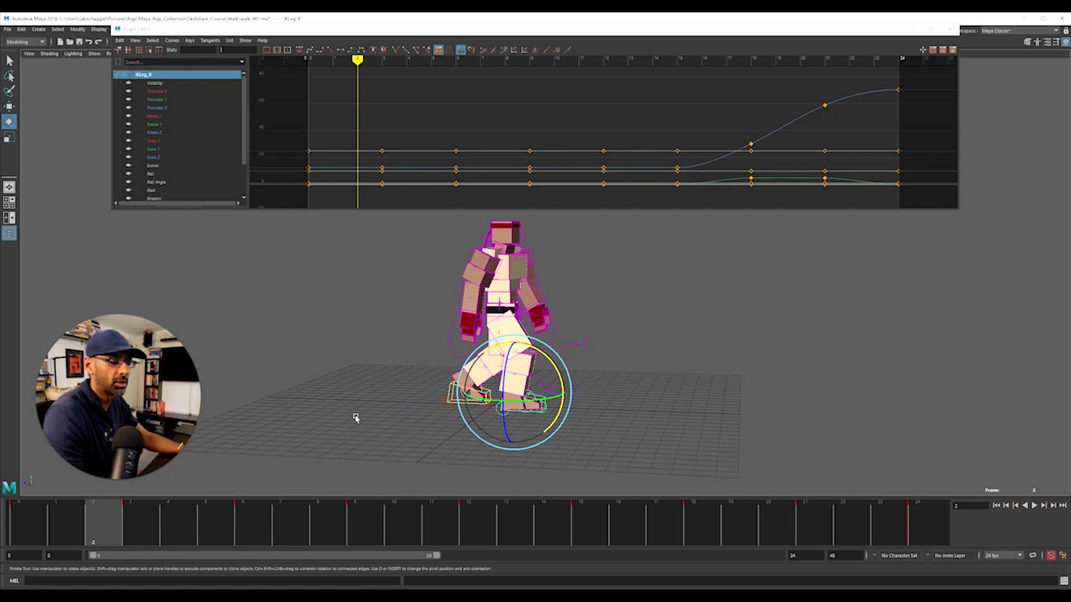
key("alt+v")
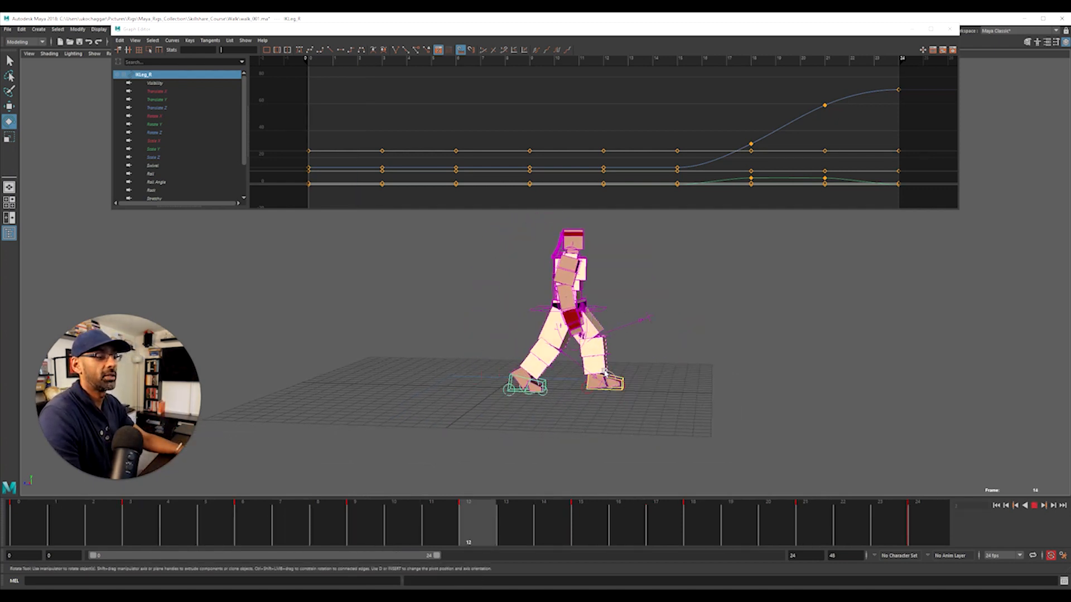
right_click_drag(564, 378, 691, 378, "alt")
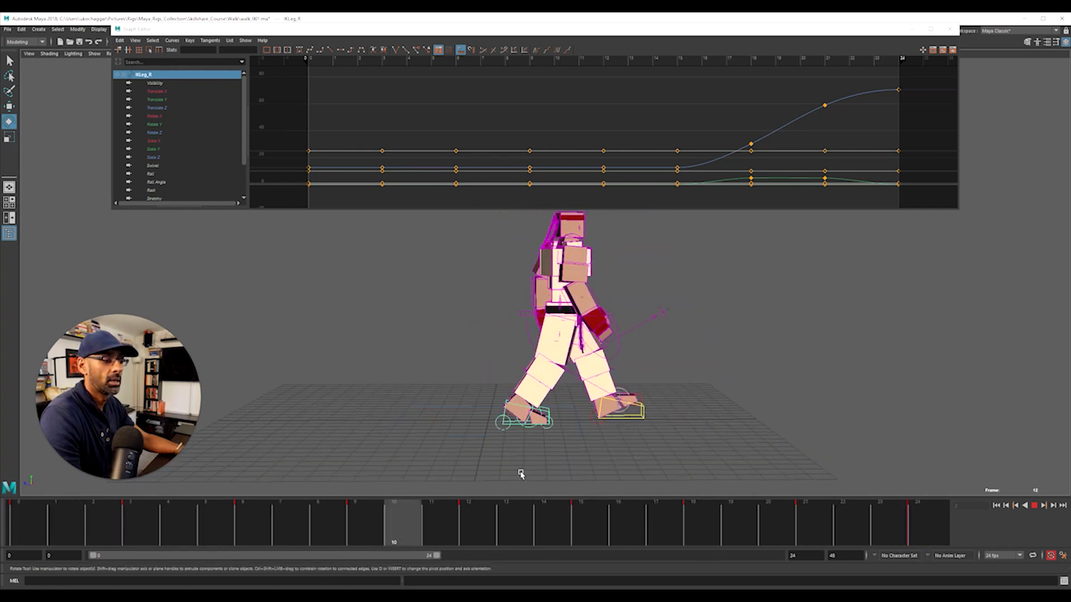
key("alt+v")
Step: Try to raise the right toe roll control's Rotate X key at frame 15
left_click_drag(402, 532, 590, 532)
left_click_drag(615, 404, 614, 390, "alt")
right_click_drag(552, 411, 579, 423, "alt")
left_click(420, 415)
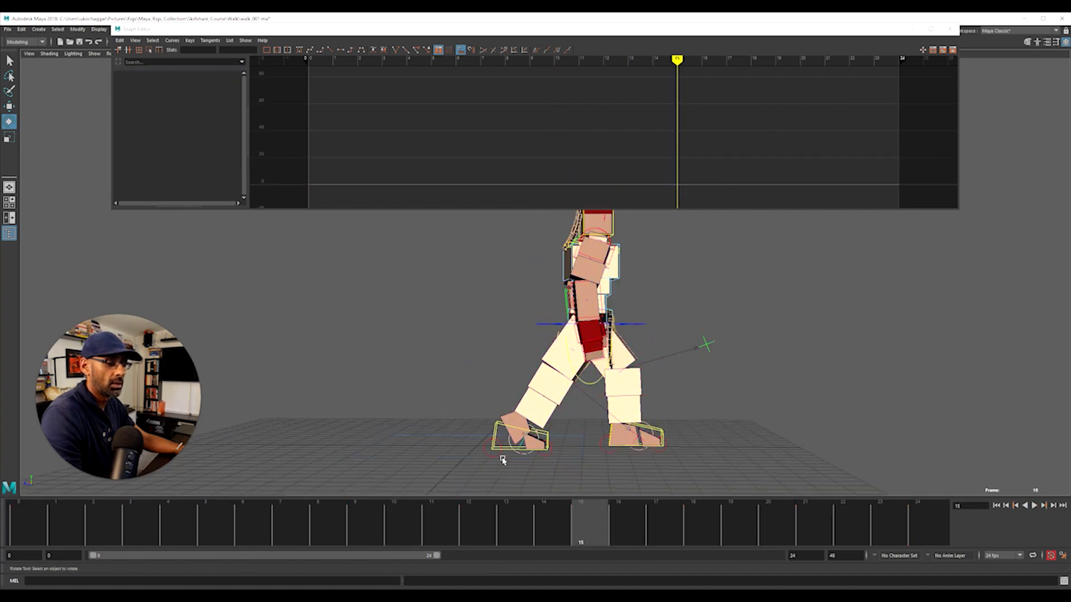
left_click(531, 454)
left_click_drag(670, 107, 698, 139)
middle_click_drag(697, 139, 693, 85, "shift")
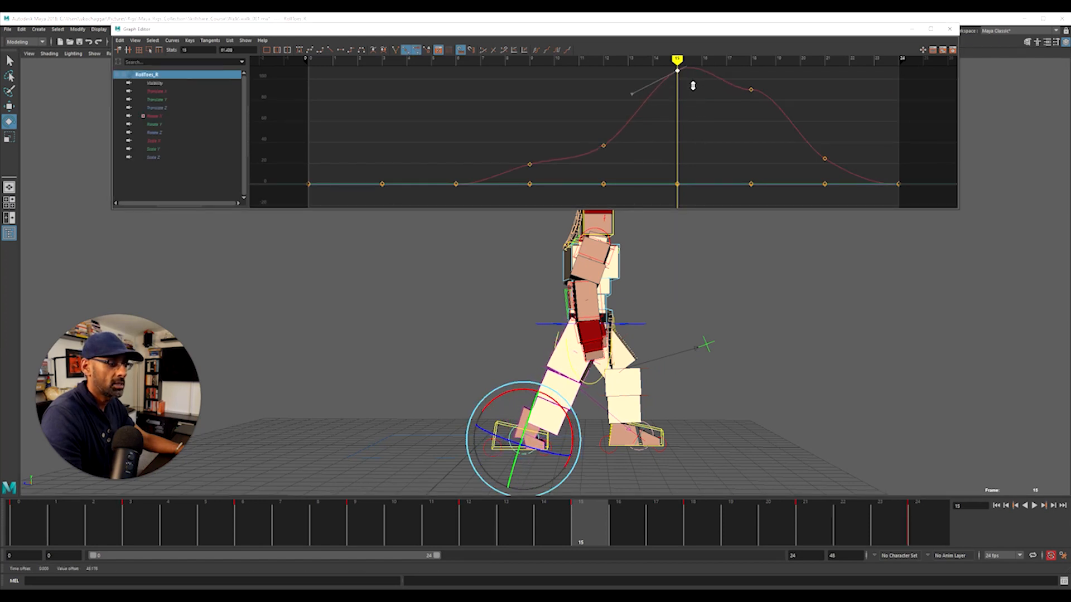
Step: Lower the root control's Translate Y keys at frames 3 and 15 to deepen the body's down positions
left_click(650, 311)
key("w")
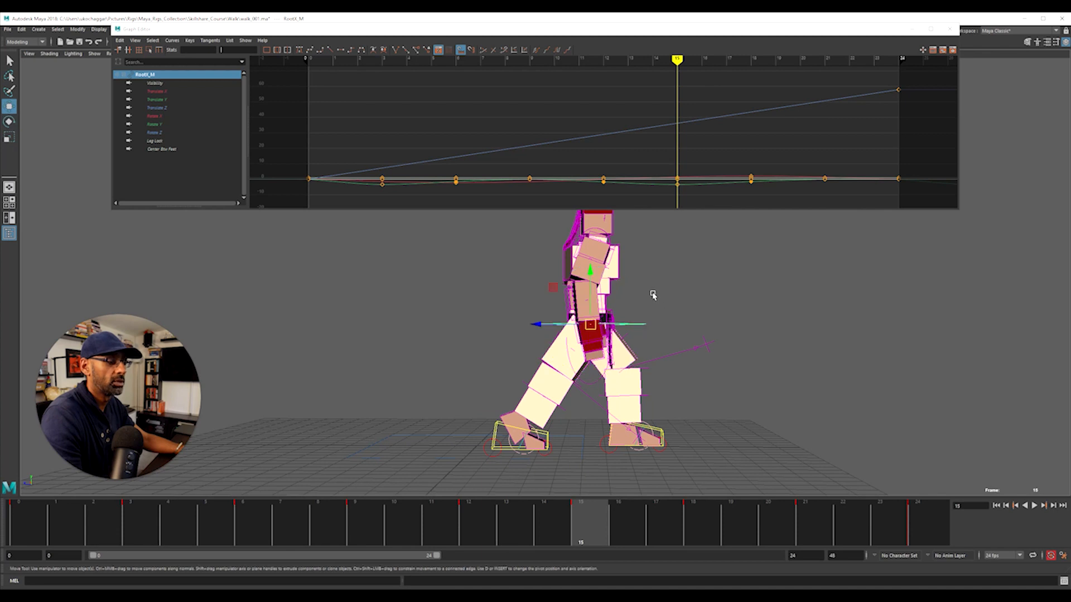
left_click(157, 99)
left_click_drag(661, 193, 360, 170)
left_click(744, 197)
middle_click_drag(630, 115, 629, 137, "shift")
middle_click_drag(648, 99, 648, 106, "shift")
middle_click_drag(429, 175, 448, 155, "alt")
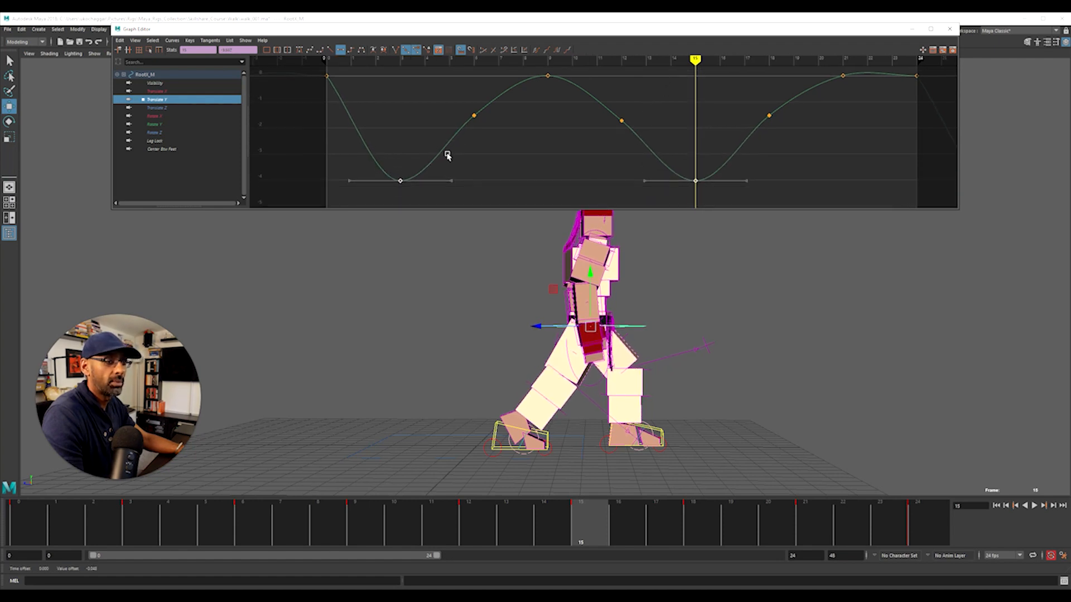
left_click_drag(429, 181, 428, 183)
left_click_drag(406, 148, 395, 185)
Step: Scrub the walk through to frame 24 and move the Graph Editor out of the way to view the character
left_click_drag(139, 519, 993, 526)
left_click_drag(865, 329, 756, 364, "alt")
right_click_drag(756, 365, 538, 335, "alt")
left_click_drag(583, 29, 1032, 150)
left_click_drag(805, 298, 641, 329, "alt")
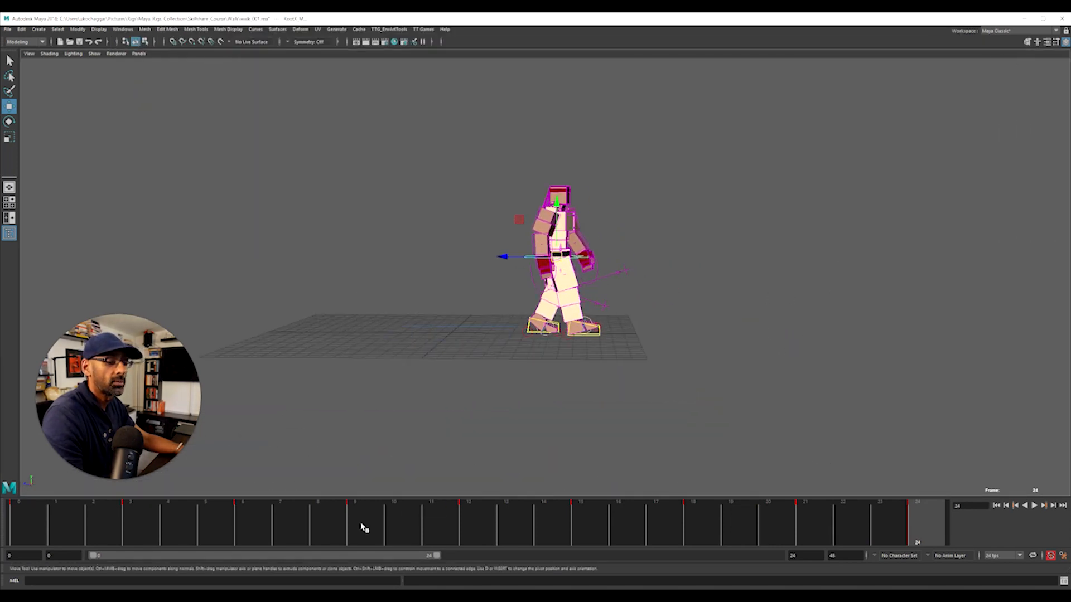
Step: At frame 0, duplicate all of the character's geometry with the rig controls hidden, and show the copies in the Outliner
key("alt+shift+v")
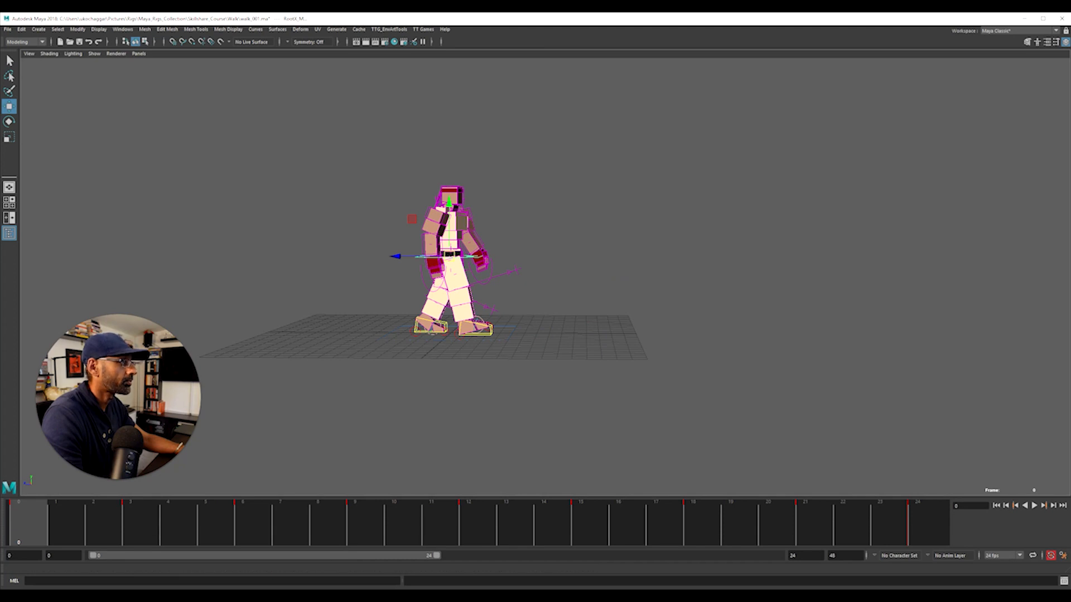
key("ctrl+a")
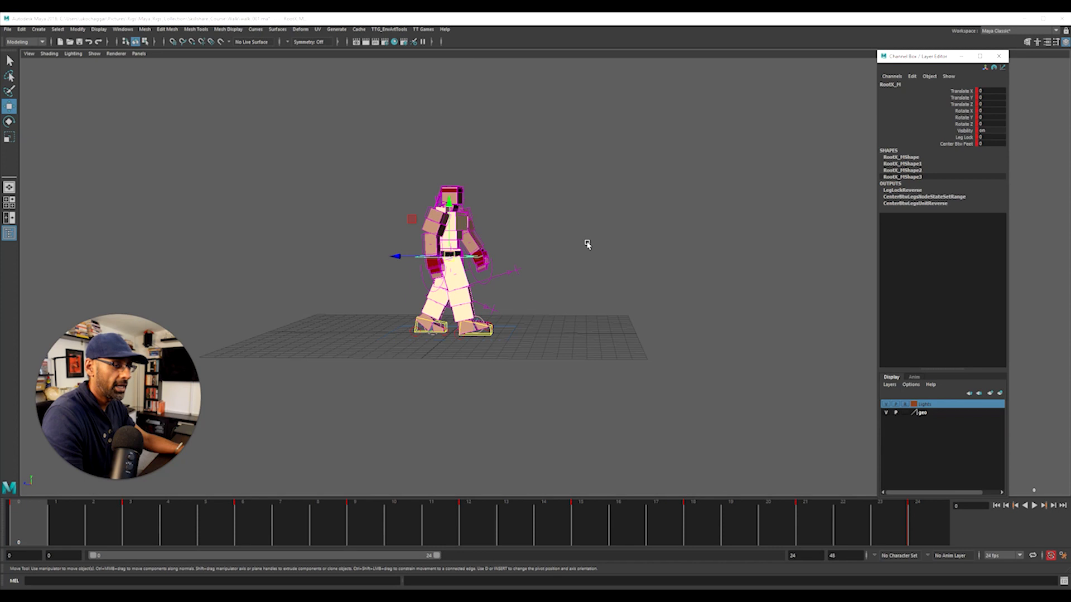
left_click(468, 170)
left_click_drag(296, 120, 573, 372)
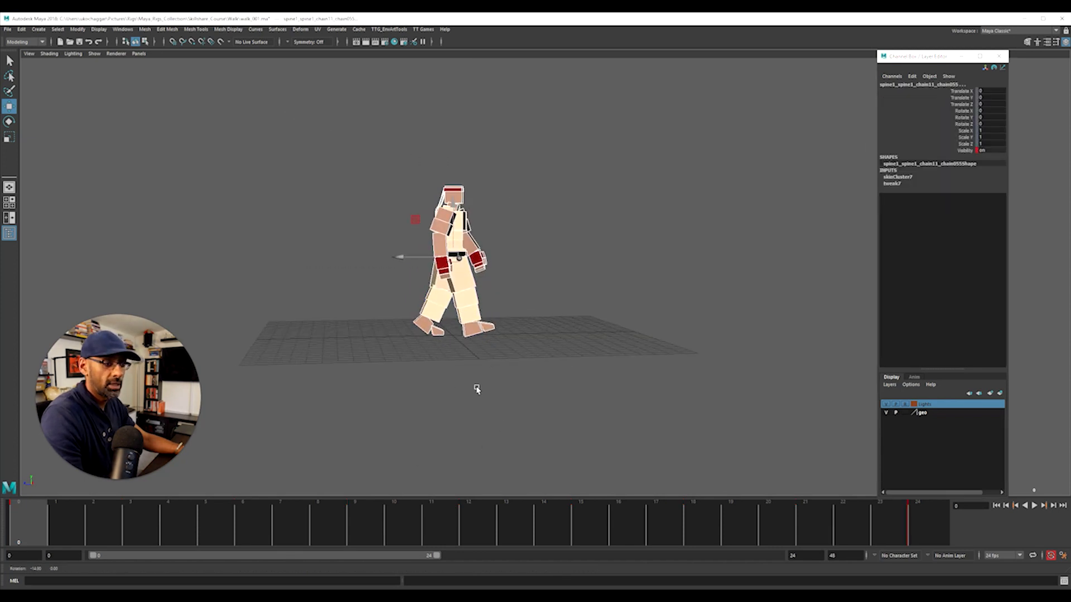
right_click_drag(475, 387, 507, 399, "alt")
key("Down")
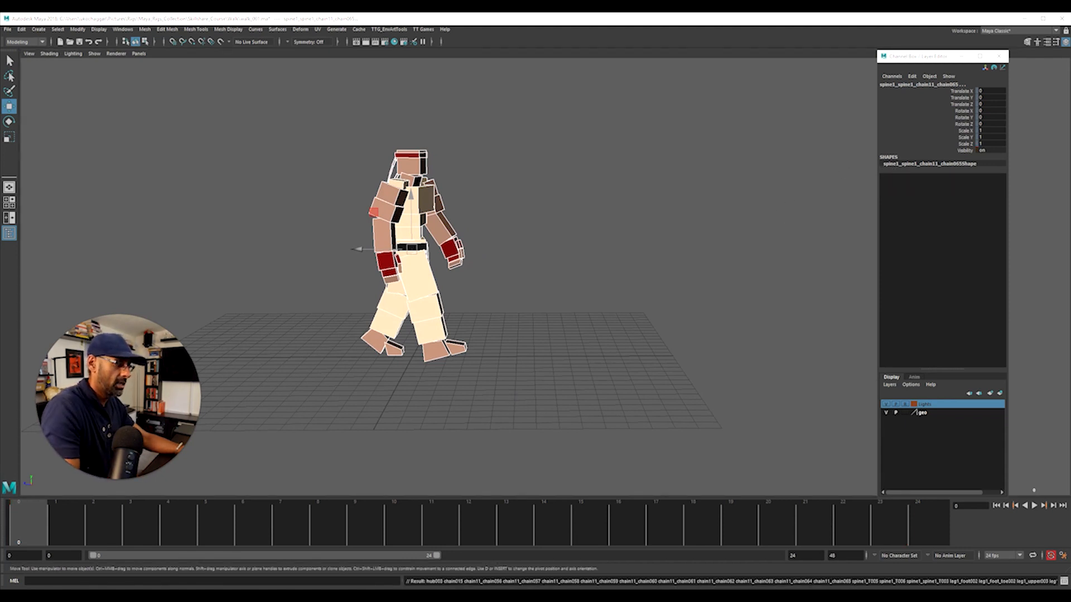
key("shift+o")
left_click_drag(826, 192, 839, 178)
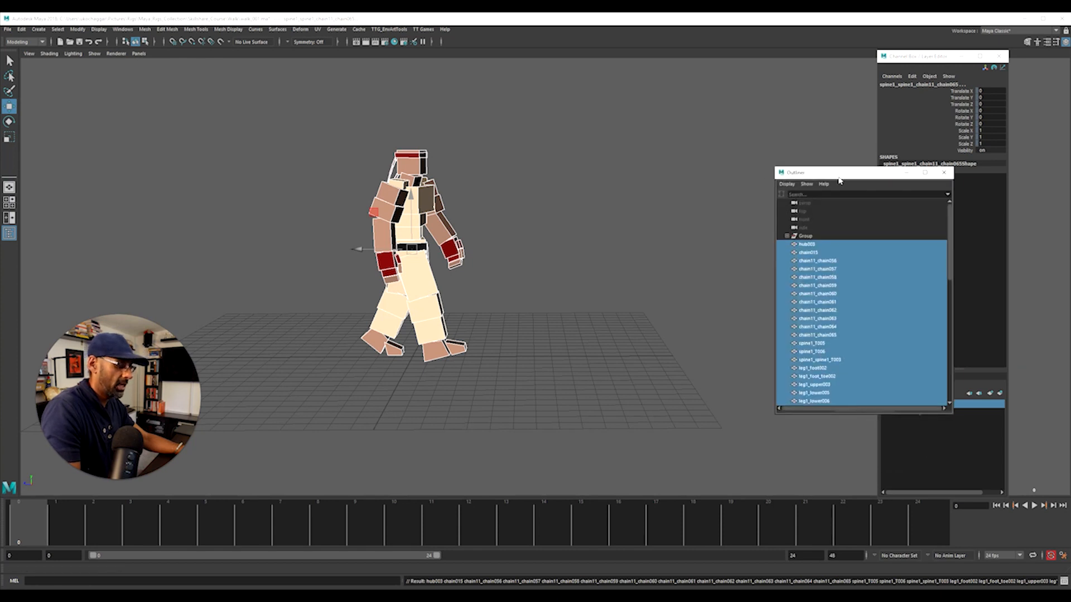